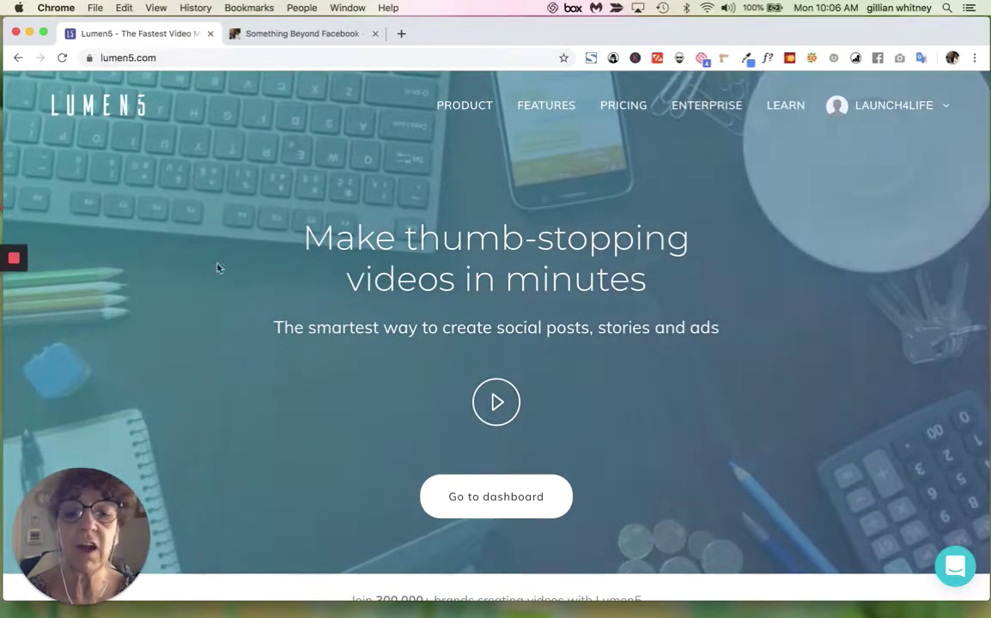
Go from the video dashboard to the new video's 'How do you want to create your video?' page.
{"action": "left_click", "coordinate": [503, 504]}
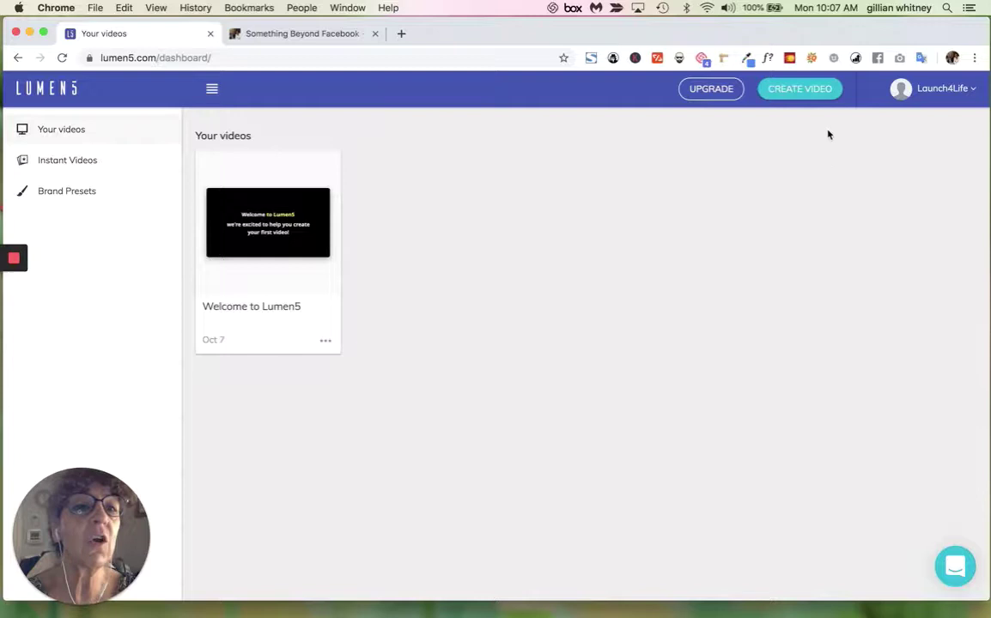
{"action": "left_click", "coordinate": [804, 91]}
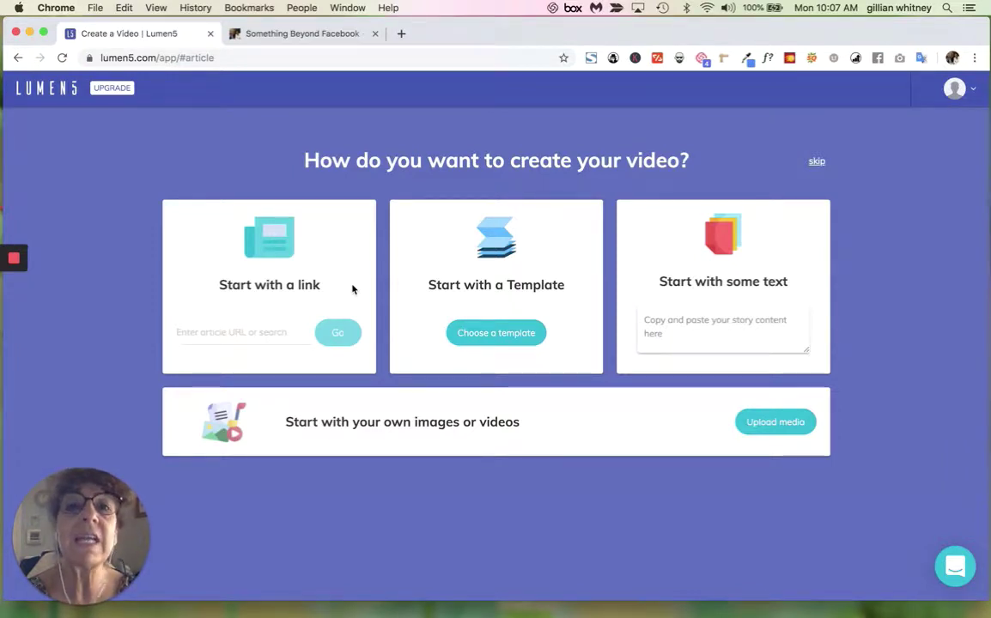
Read through the 'Something Beyond Facebook – LinkedIn' blog post in its tab.
{"action": "left_click", "coordinate": [293, 37]}
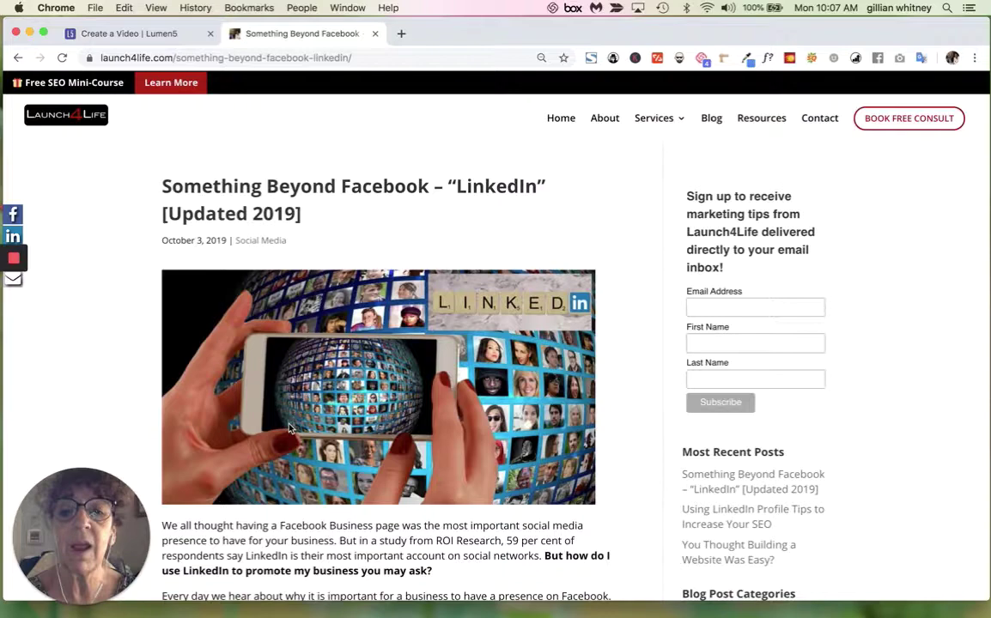
{"action": "scroll", "coordinate": [289, 428], "scroll_direction": "down", "scroll_amount": 5}
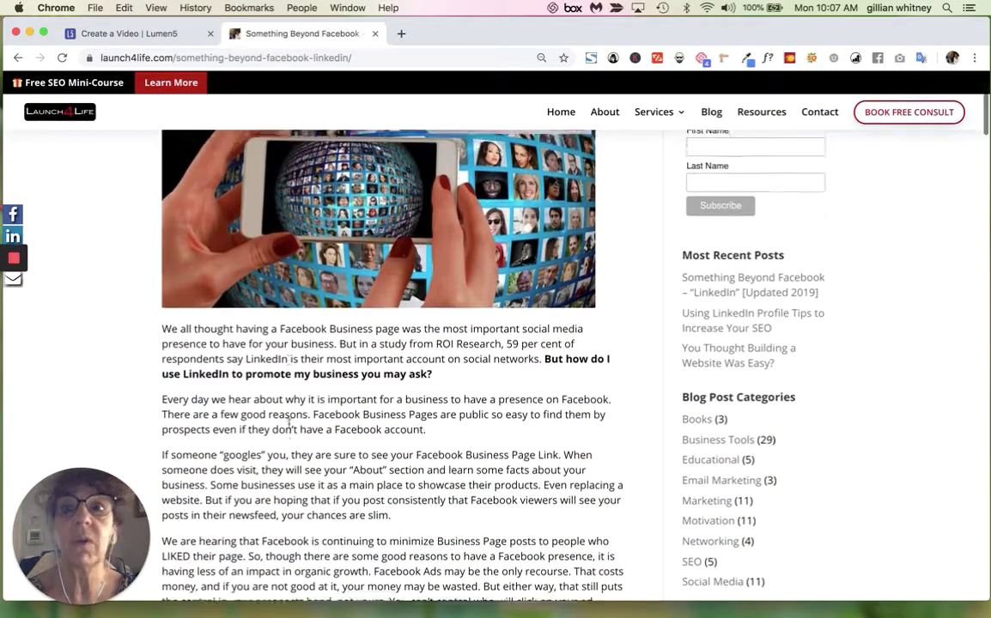
{"action": "scroll", "coordinate": [290, 422], "scroll_direction": "up", "scroll_amount": 5}
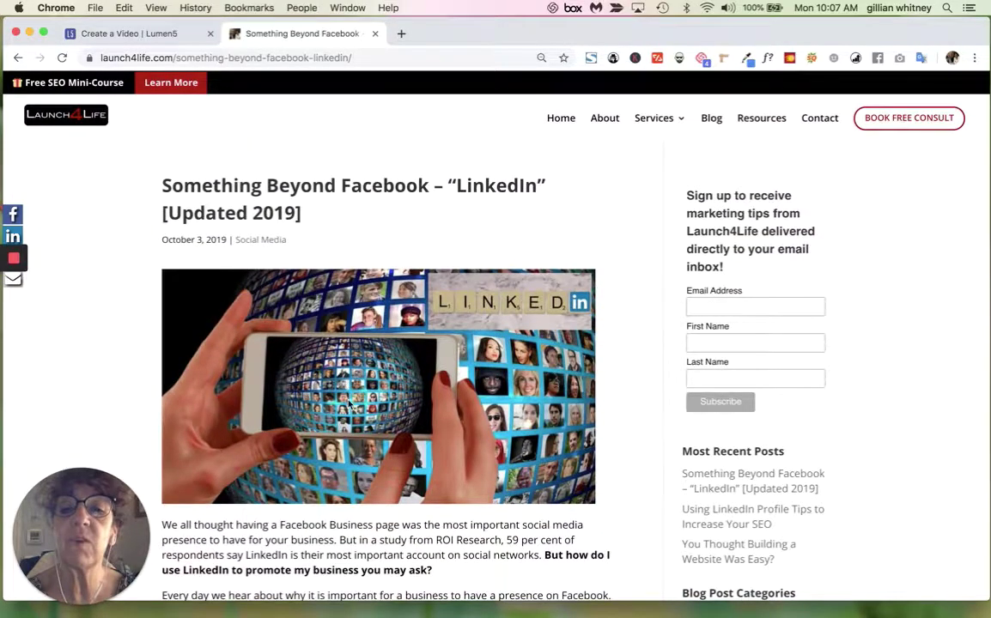
{"action": "scroll", "coordinate": [349, 403], "scroll_direction": "down", "scroll_amount": 4}
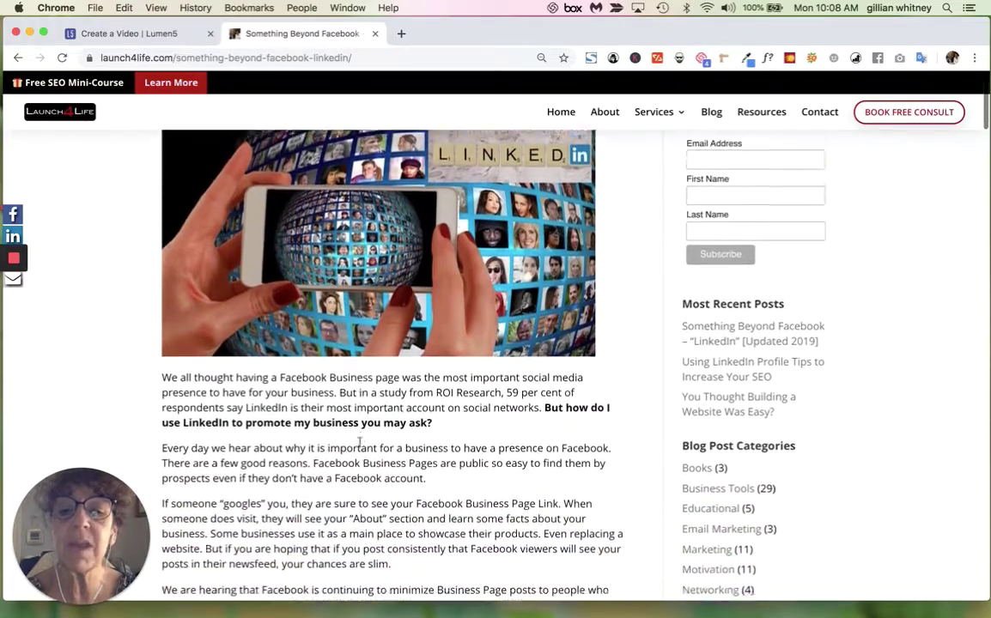
{"action": "scroll", "coordinate": [360, 442], "scroll_direction": "down", "scroll_amount": 9}
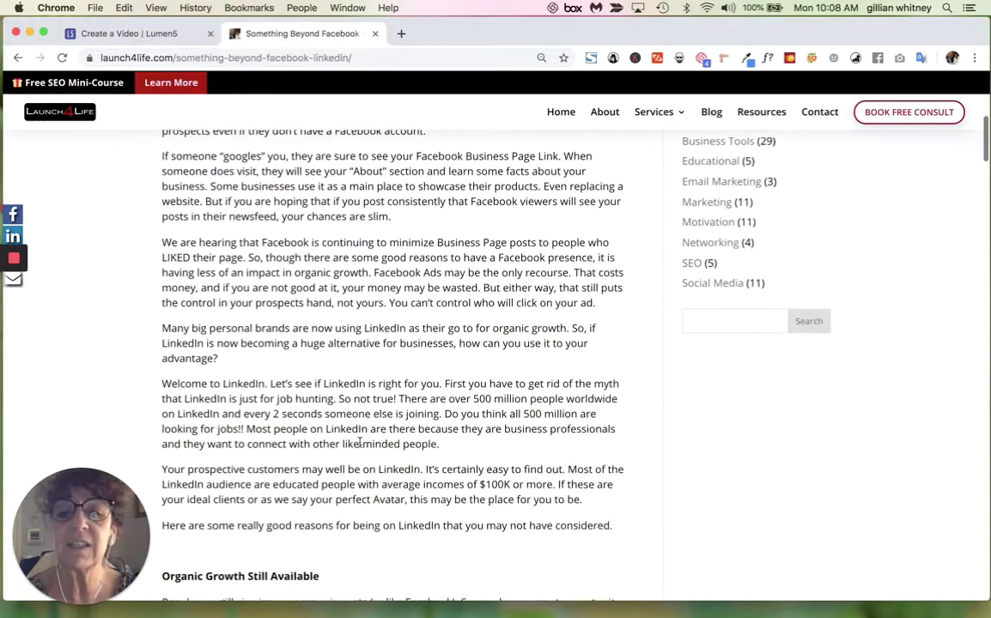
{"action": "scroll", "coordinate": [360, 442], "scroll_direction": "down", "scroll_amount": 12}
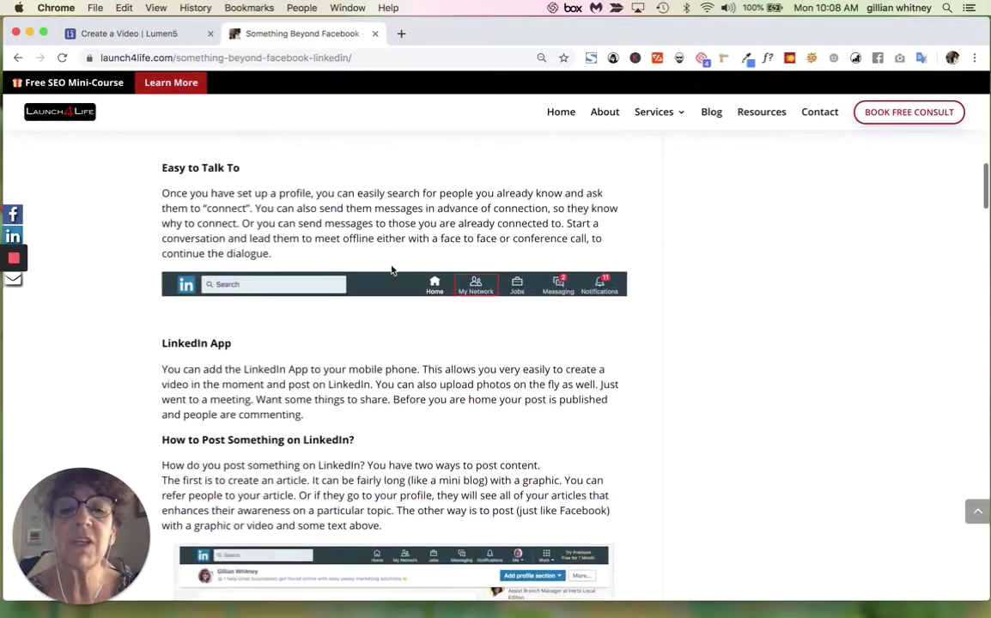
{"action": "scroll", "coordinate": [408, 417], "scroll_direction": "down", "scroll_amount": 12}
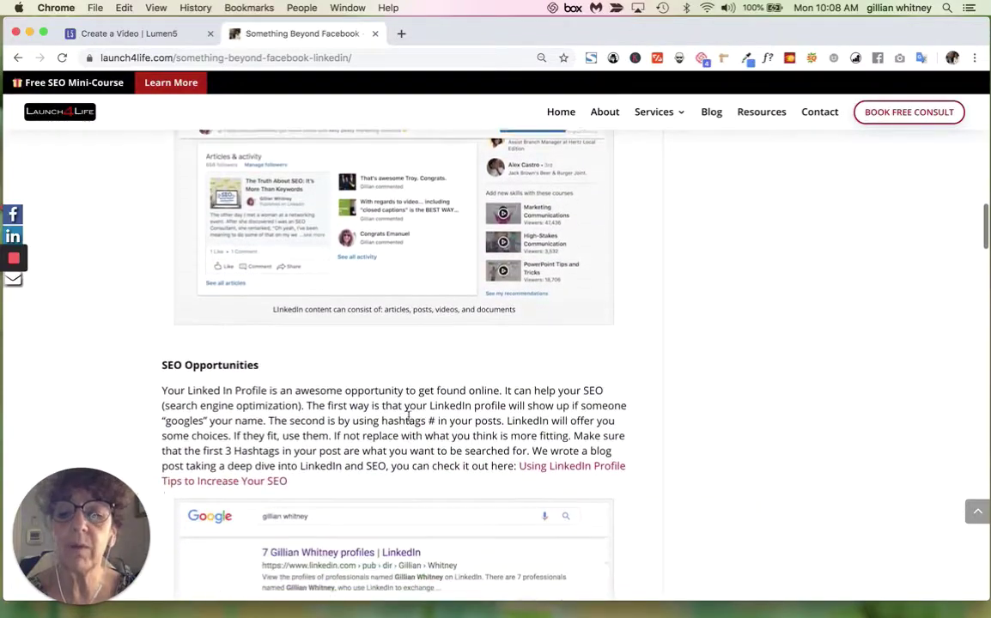
{"action": "scroll", "coordinate": [408, 417], "scroll_direction": "down", "scroll_amount": 14}
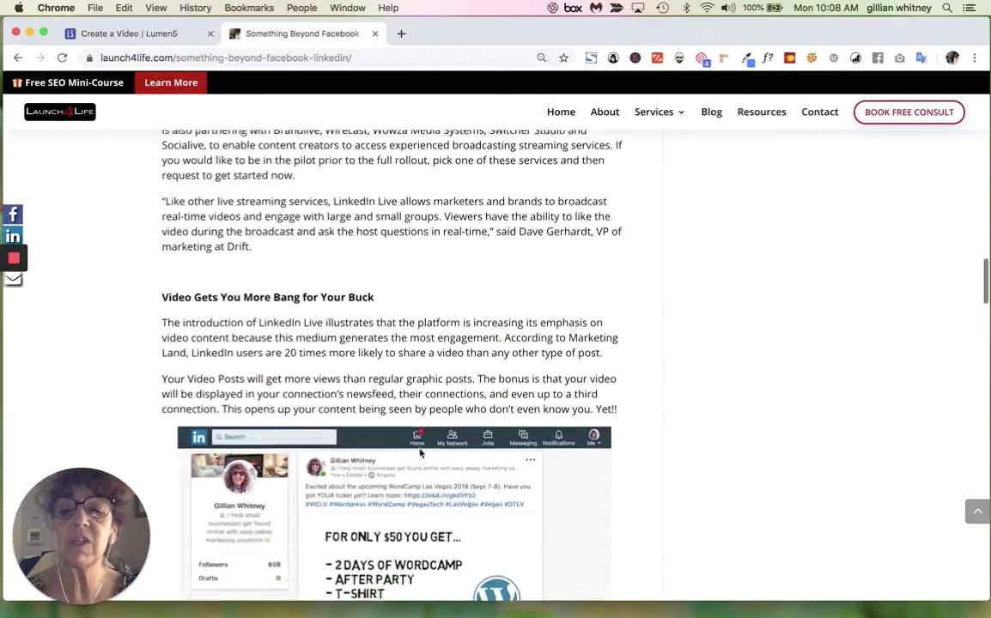
{"action": "scroll", "coordinate": [420, 453], "scroll_direction": "down", "scroll_amount": 14}
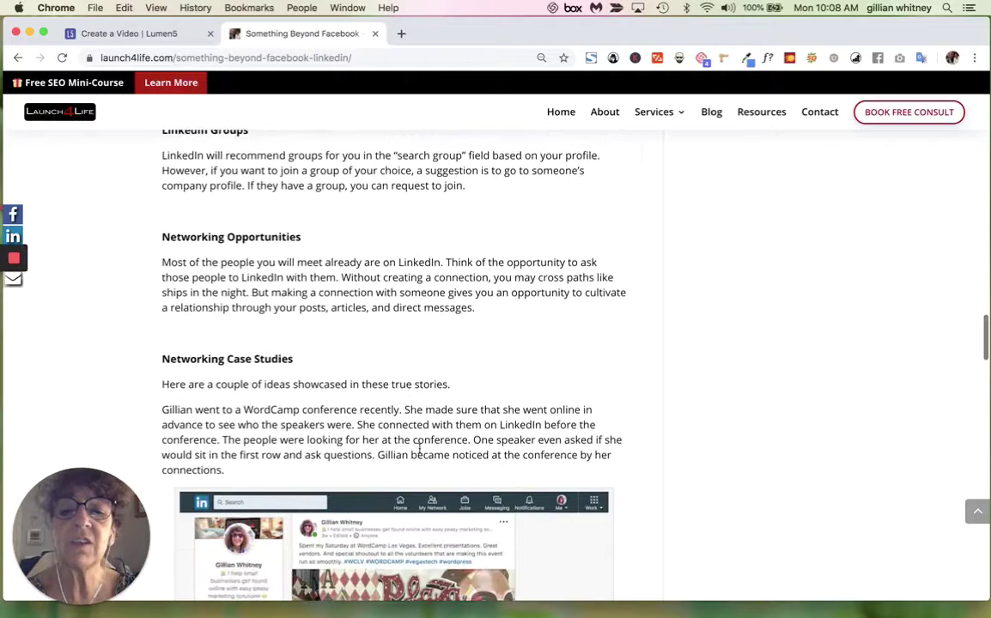
{"action": "scroll", "coordinate": [420, 448], "scroll_direction": "down", "scroll_amount": 13}
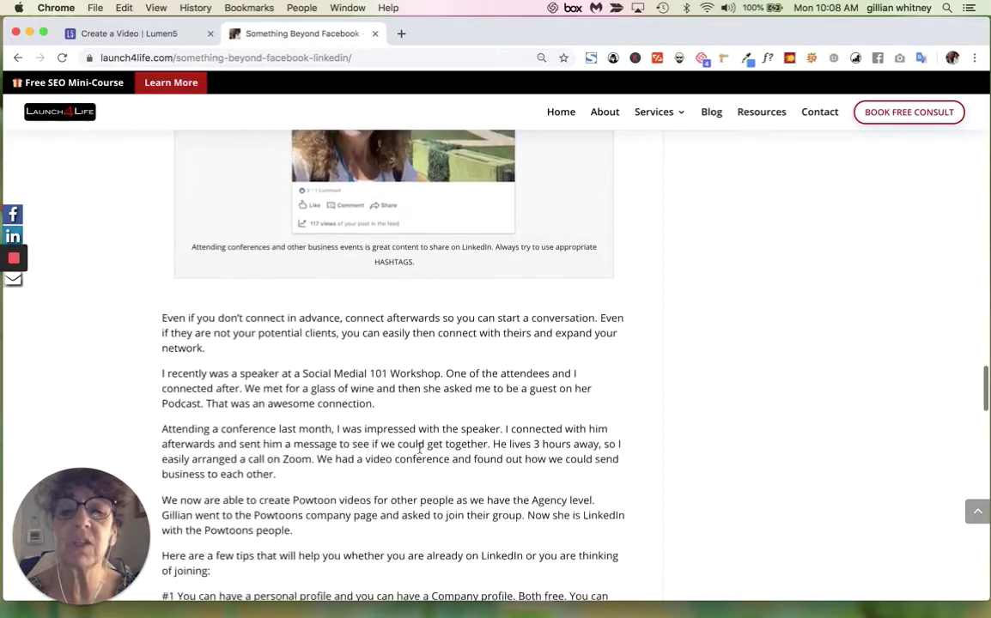
{"action": "scroll", "coordinate": [420, 447], "scroll_direction": "down", "scroll_amount": 15}
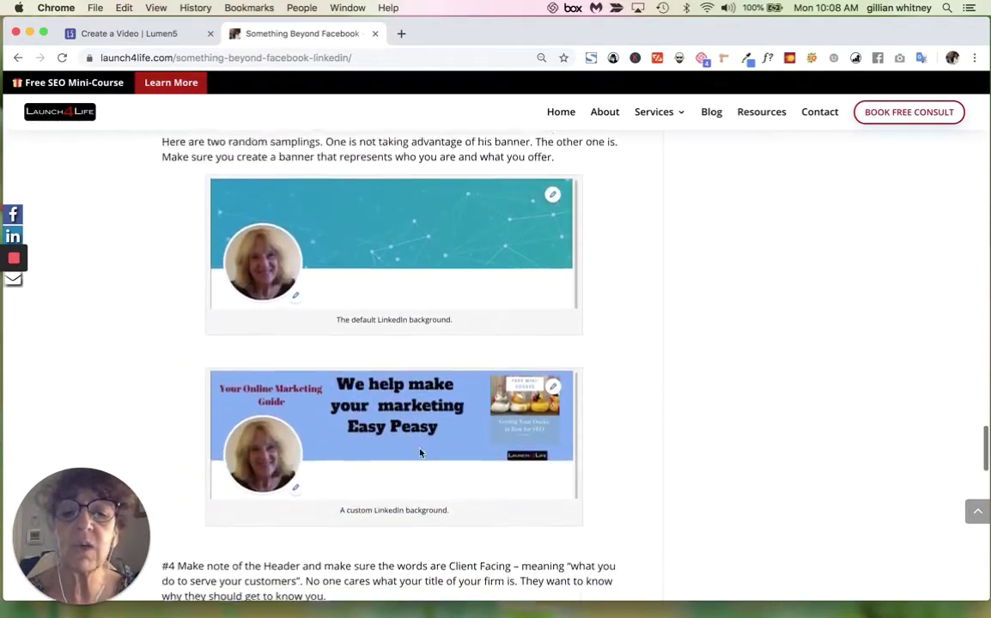
{"action": "scroll", "coordinate": [419, 453], "scroll_direction": "down", "scroll_amount": 15}
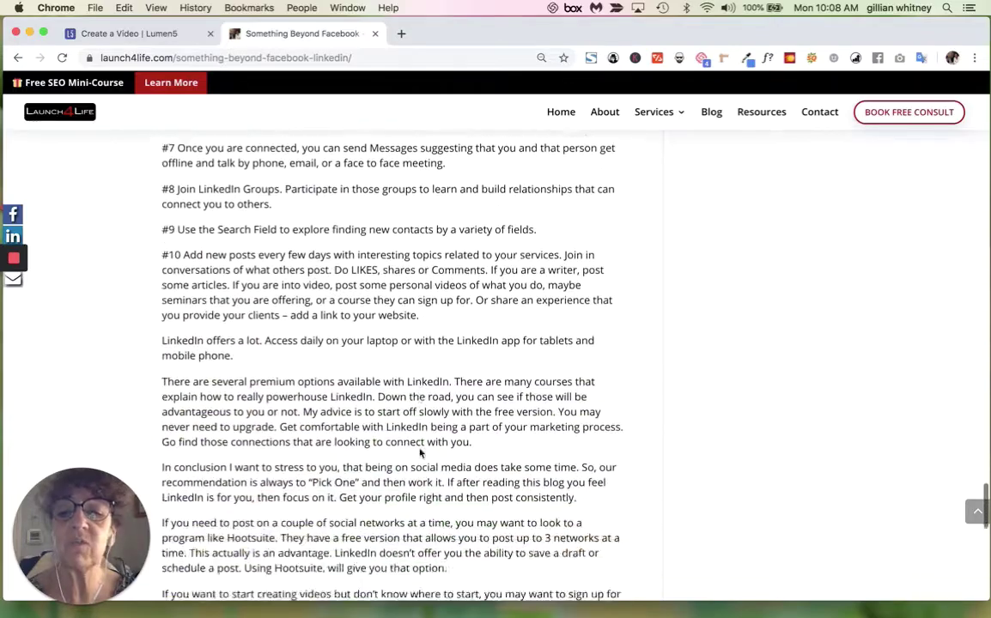
{"action": "scroll", "coordinate": [420, 453], "scroll_direction": "down", "scroll_amount": 5}
{"action": "scroll", "coordinate": [420, 450], "scroll_direction": "up", "scroll_amount": 16}
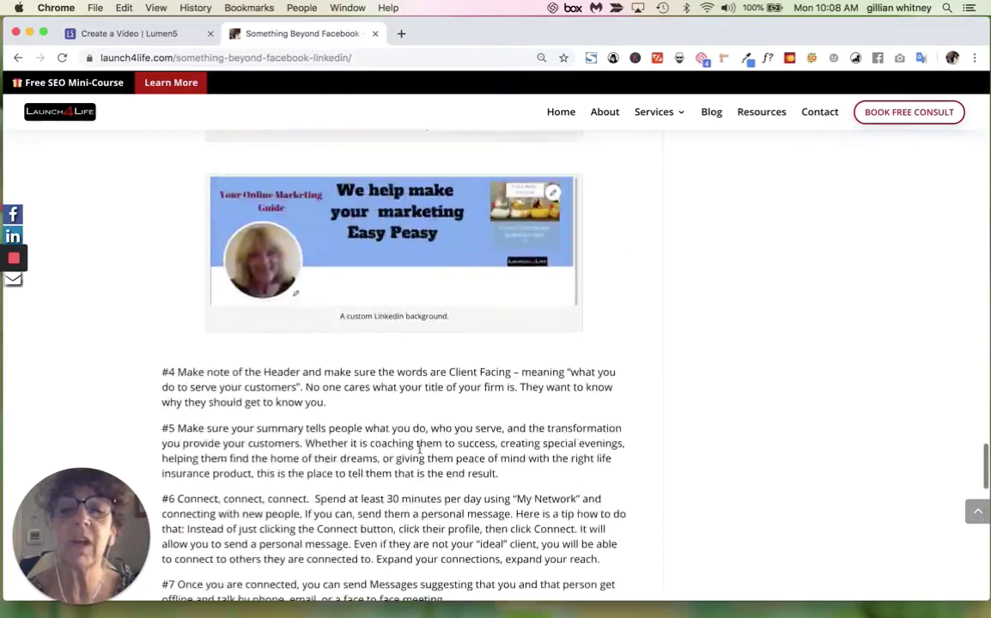
{"action": "scroll", "coordinate": [420, 448], "scroll_direction": "up", "scroll_amount": 20}
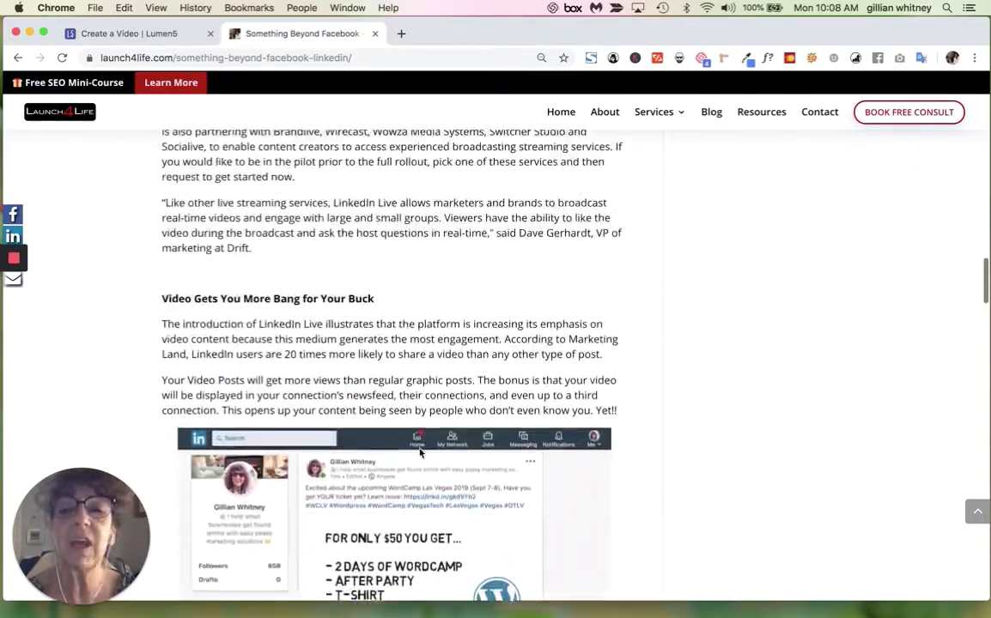
{"action": "scroll", "coordinate": [420, 453], "scroll_direction": "up", "scroll_amount": 20}
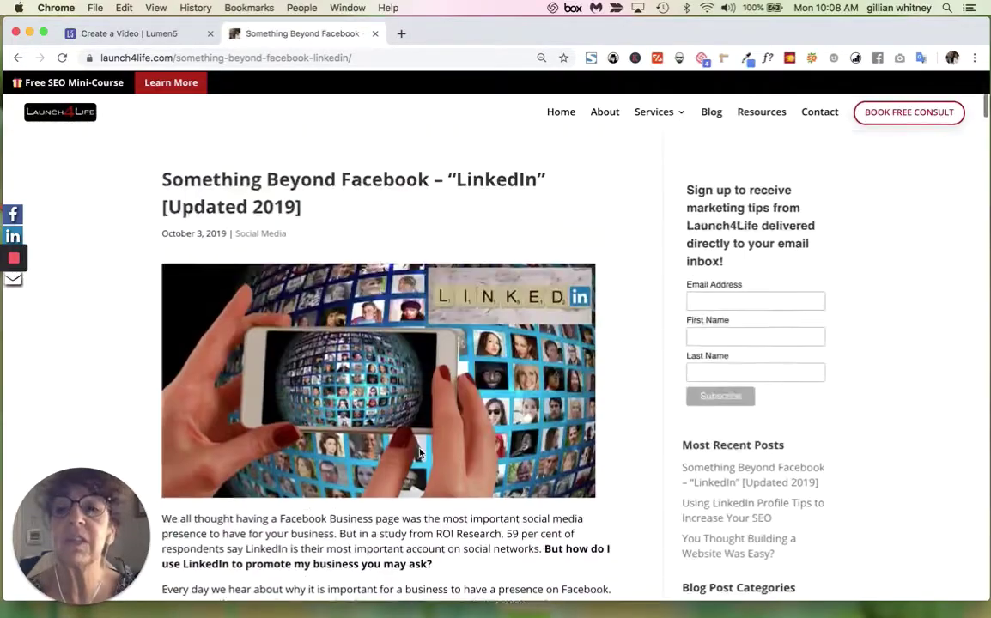
{"action": "scroll", "coordinate": [420, 454], "scroll_direction": "up", "scroll_amount": 1}
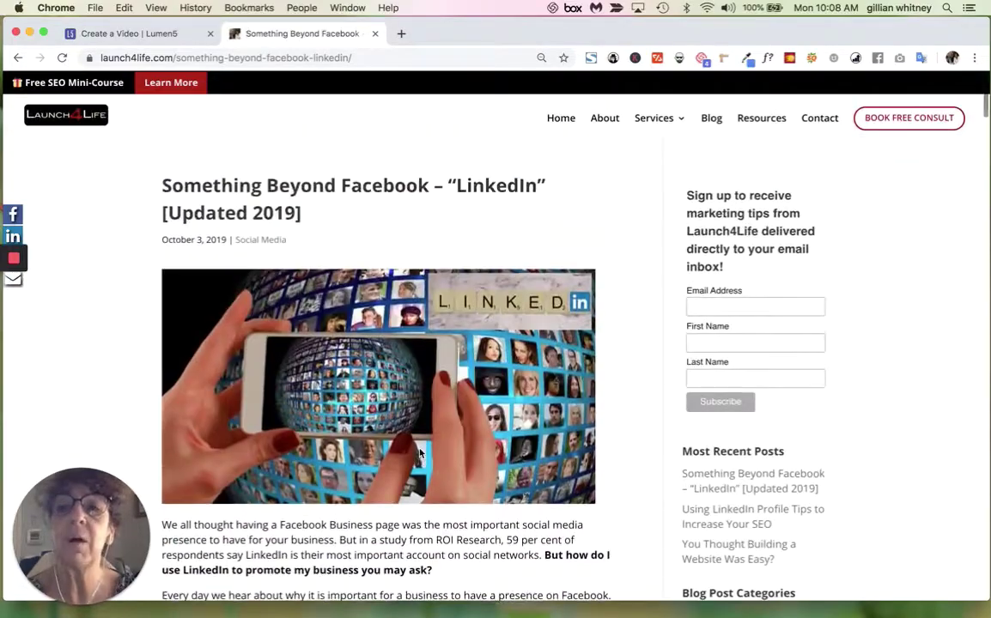
Copy the blog post's web address from the address bar.
{"action": "left_click", "coordinate": [381, 59]}
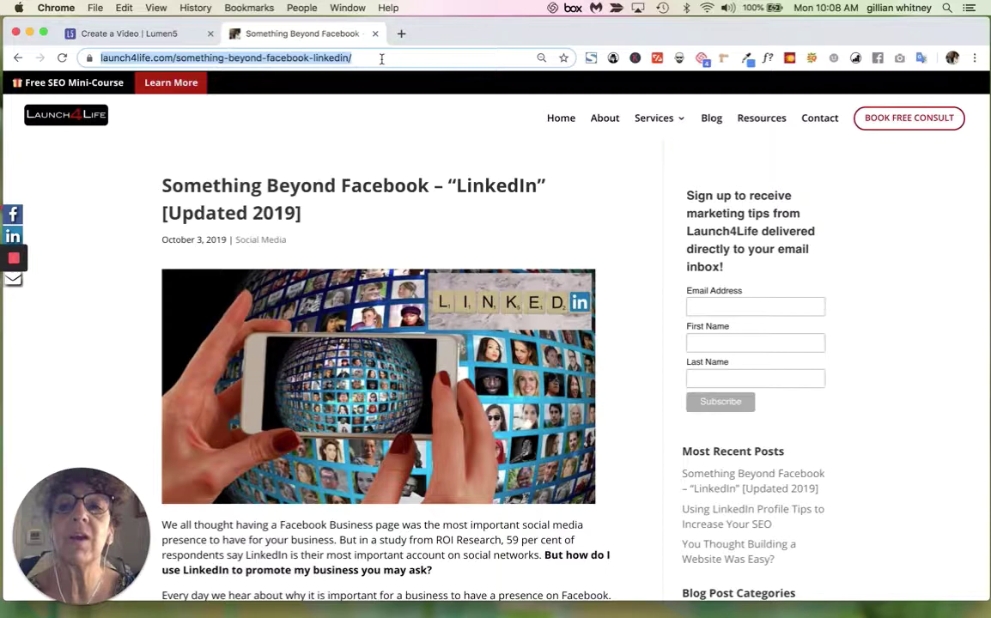
{"action": "right_click", "coordinate": [311, 57]}
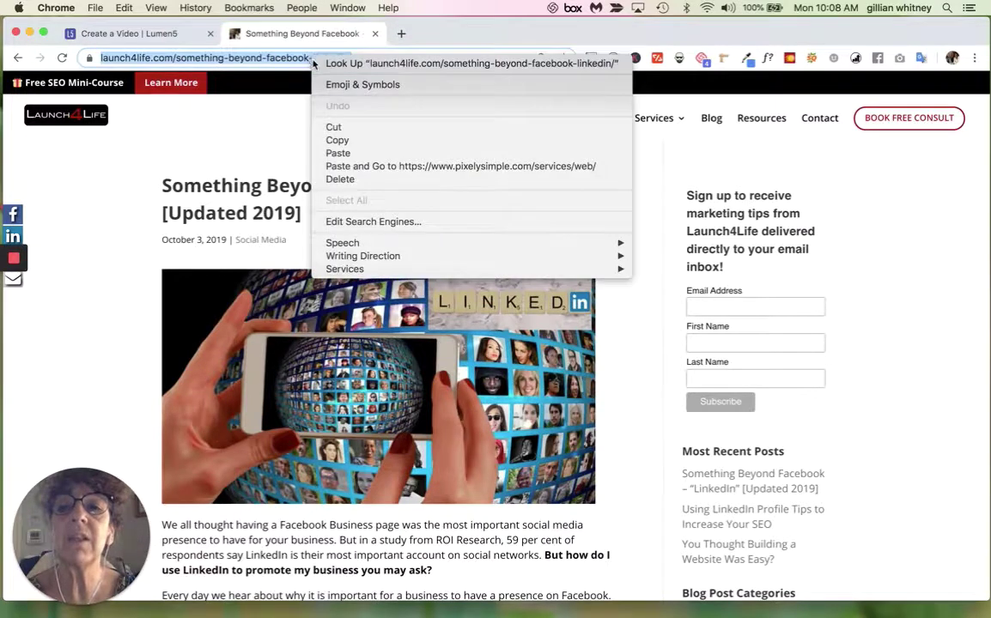
{"action": "left_click", "coordinate": [337, 136]}
Paste the blog post URL into Lumen5's article URL field and continue to video formats.
{"action": "left_click", "coordinate": [146, 33]}
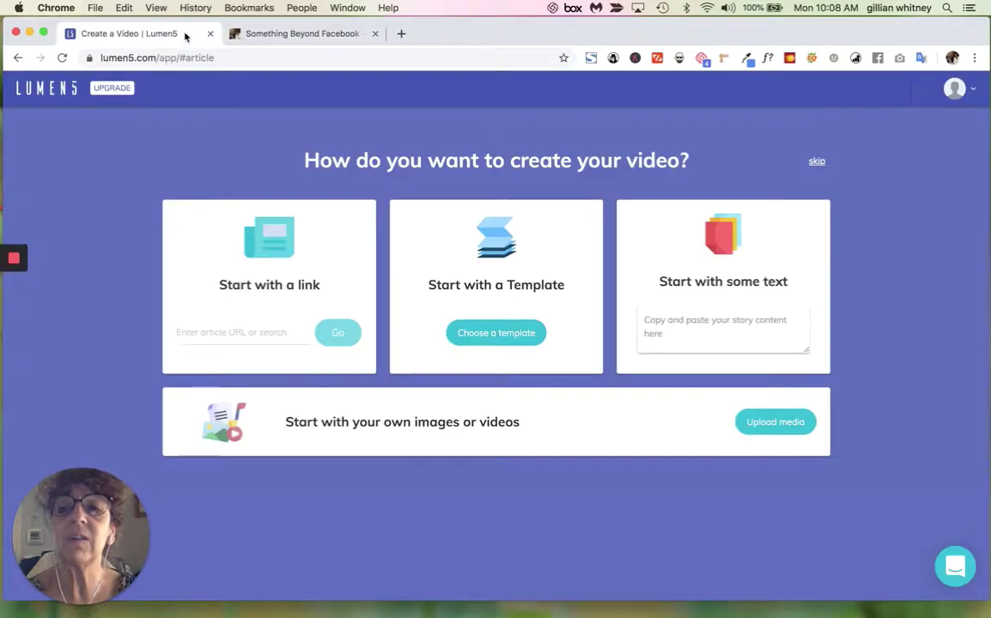
{"action": "left_click", "coordinate": [200, 330]}
{"action": "key", "text": "super+v"}
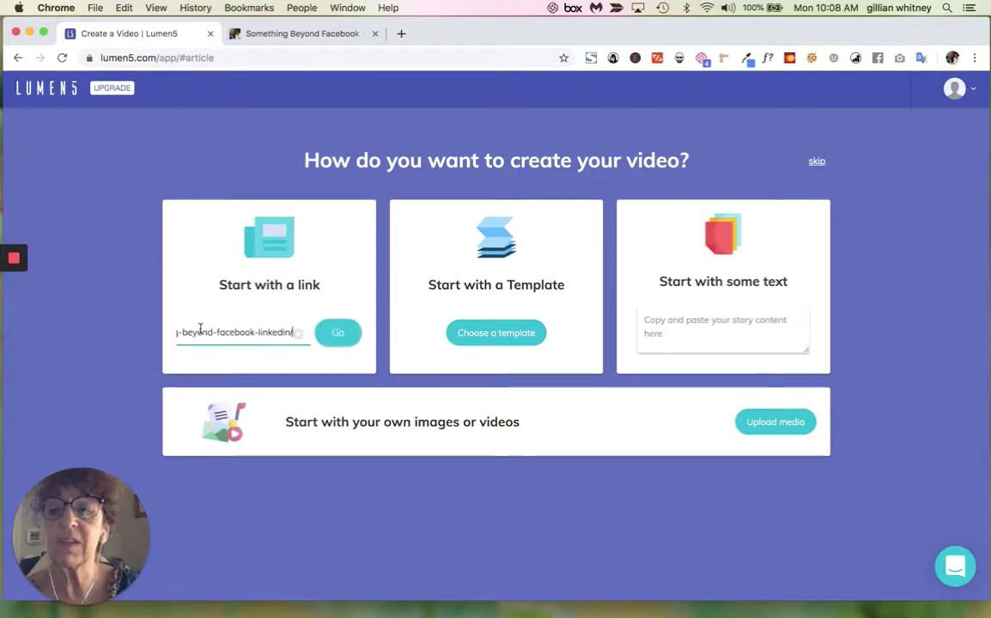
{"action": "left_click", "coordinate": [337, 335]}
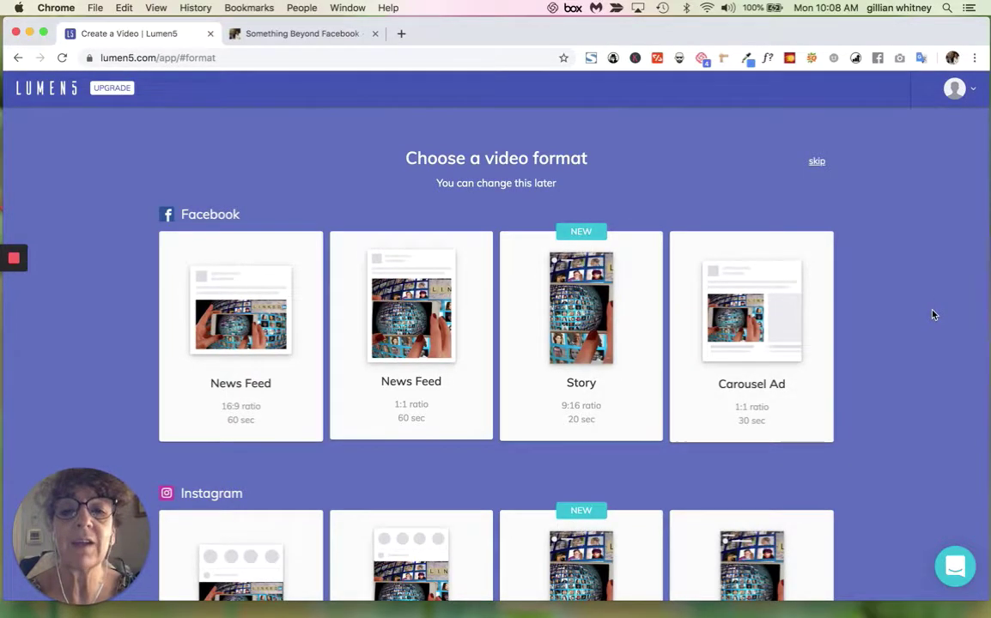
{"action": "scroll", "coordinate": [933, 314], "scroll_direction": "down", "scroll_amount": 1}
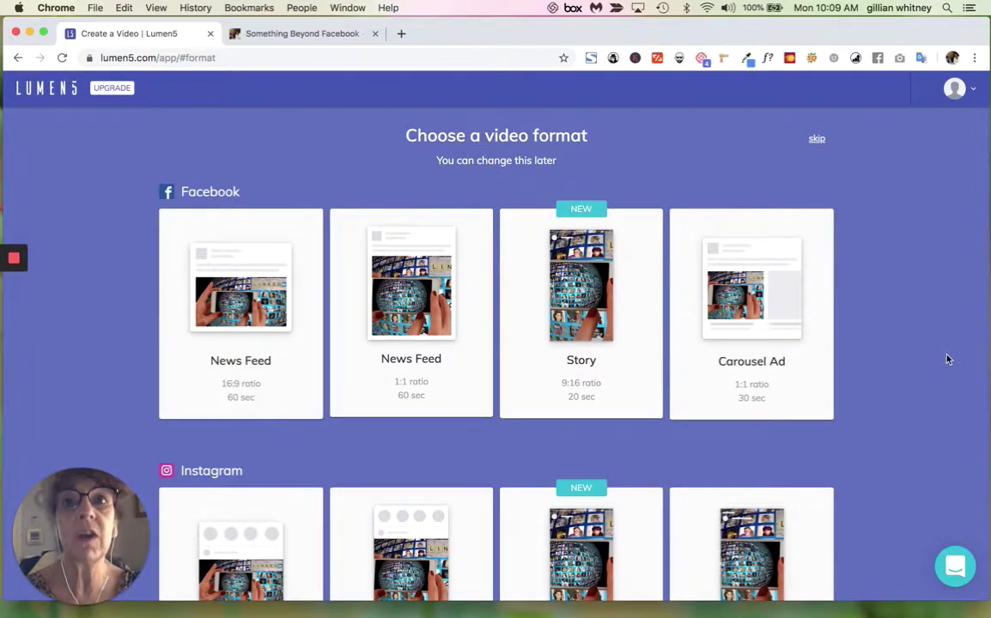
{"action": "scroll", "coordinate": [943, 365], "scroll_direction": "down", "scroll_amount": 1}
{"action": "scroll", "coordinate": [943, 366], "scroll_direction": "down", "scroll_amount": 5}
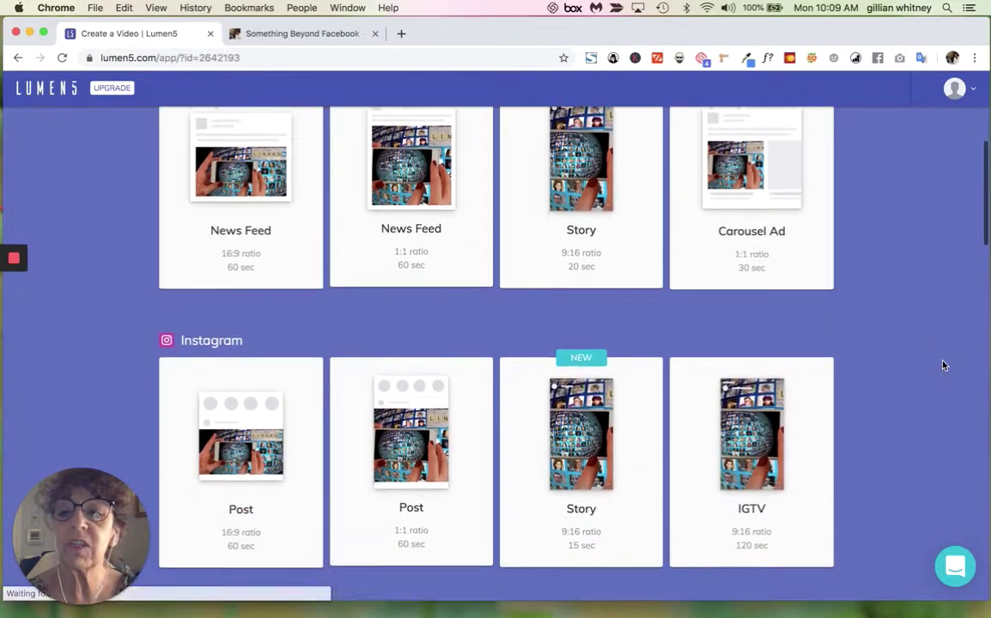
{"action": "scroll", "coordinate": [943, 366], "scroll_direction": "down", "scroll_amount": 8}
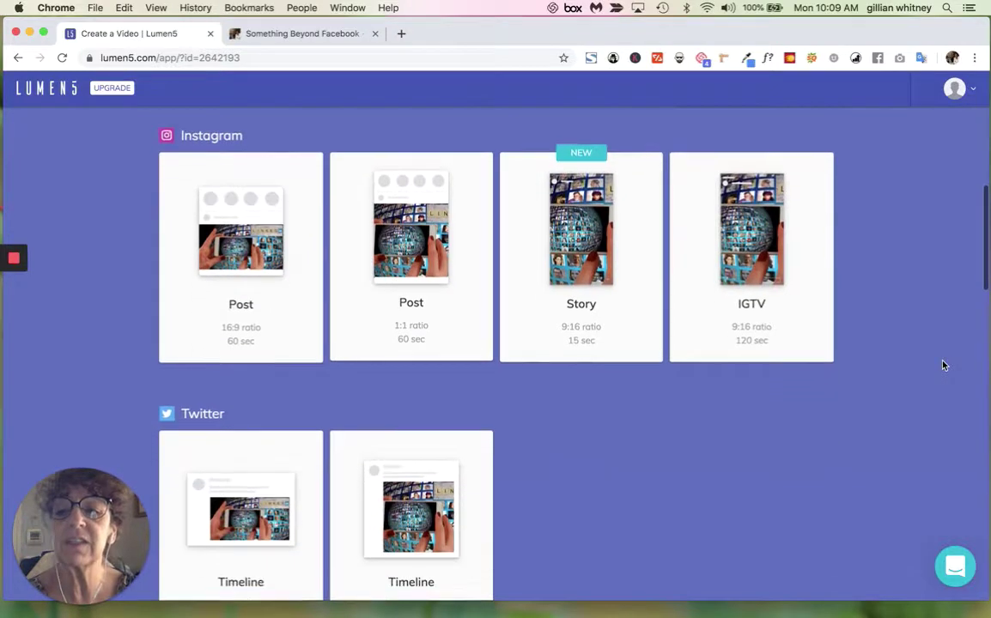
{"action": "scroll", "coordinate": [943, 366], "scroll_direction": "down", "scroll_amount": 14}
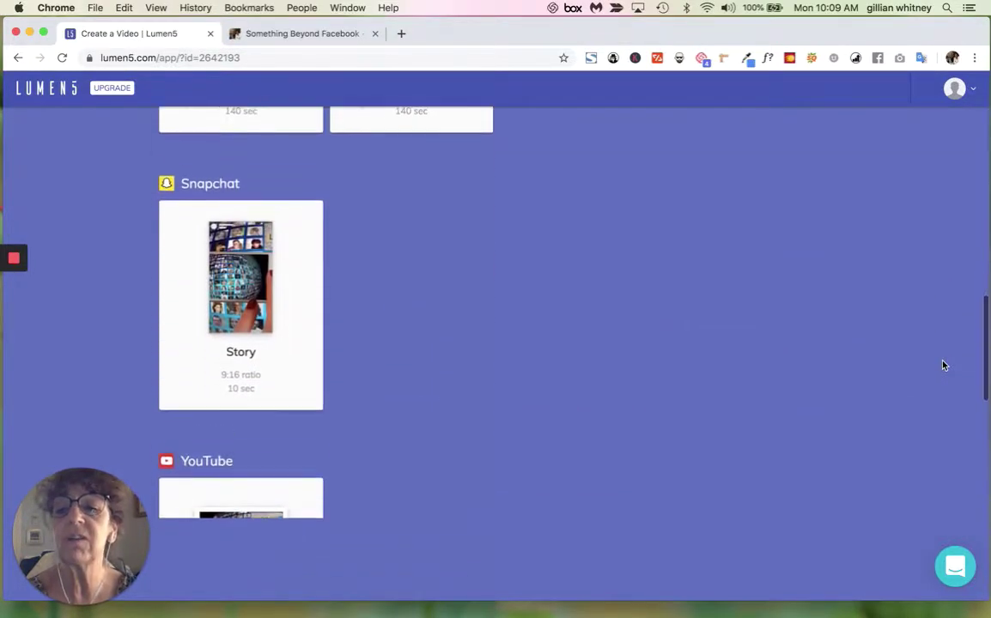
{"action": "scroll", "coordinate": [943, 366], "scroll_direction": "down", "scroll_amount": 8}
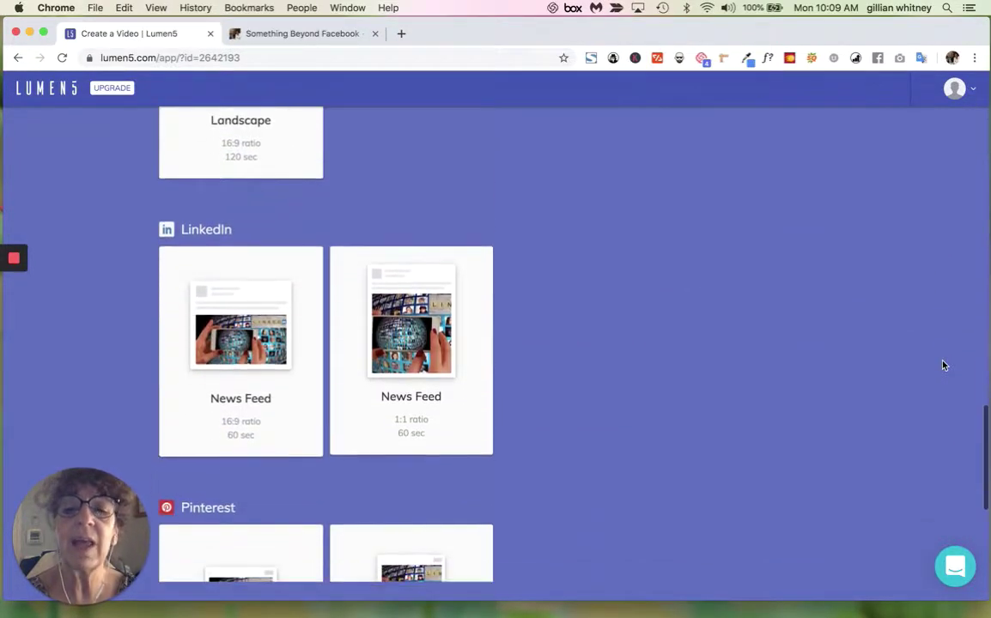
{"action": "scroll", "coordinate": [943, 366], "scroll_direction": "down", "scroll_amount": 6}
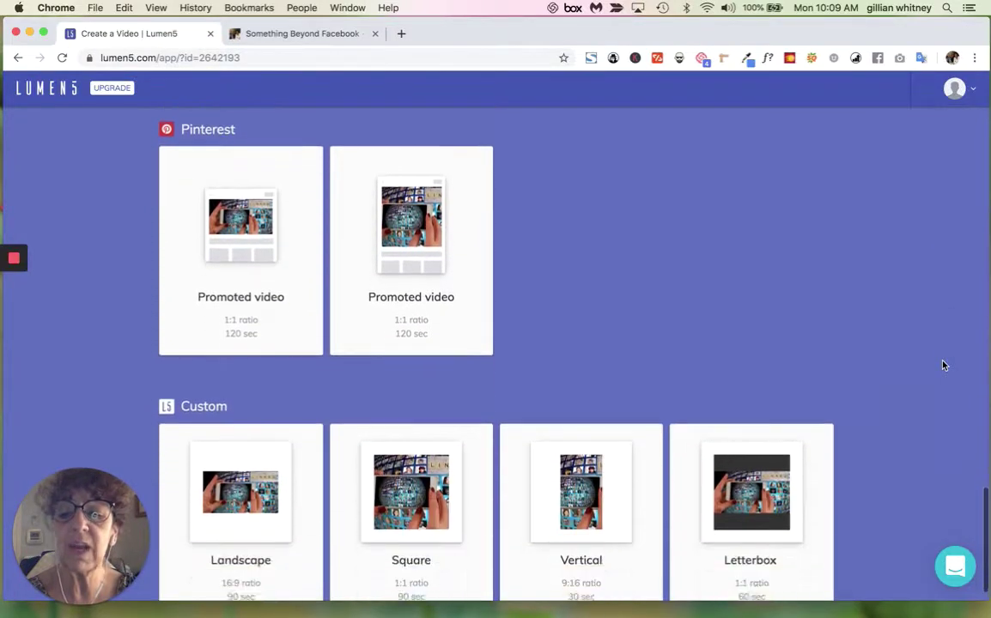
{"action": "scroll", "coordinate": [943, 366], "scroll_direction": "up", "scroll_amount": 7}
{"action": "scroll", "coordinate": [943, 366], "scroll_direction": "up", "scroll_amount": 3}
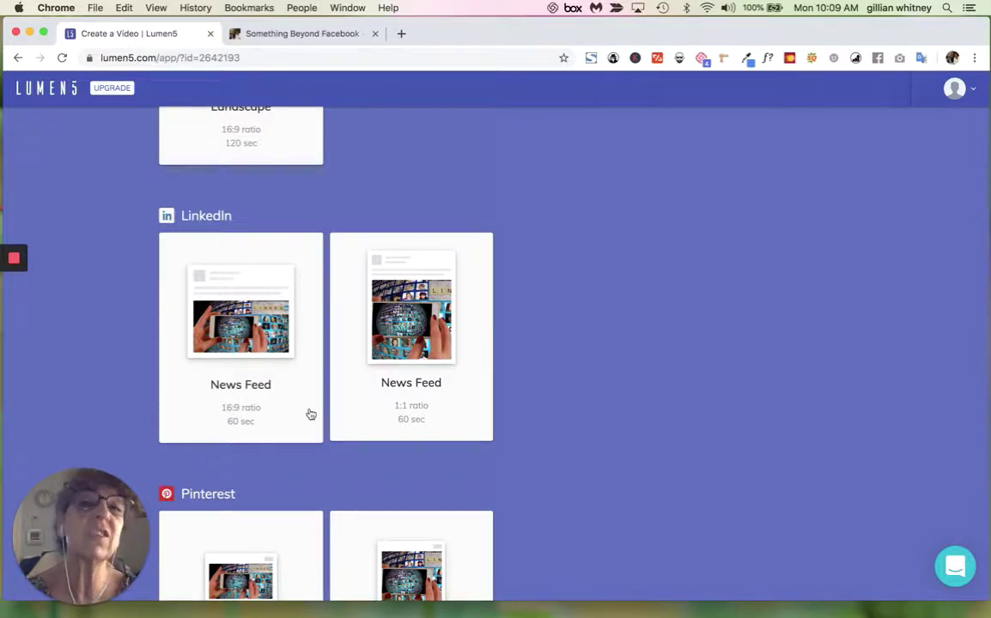
Pick the 16:9 News Feed format and the purple quote theme.
{"action": "left_click", "coordinate": [259, 342]}
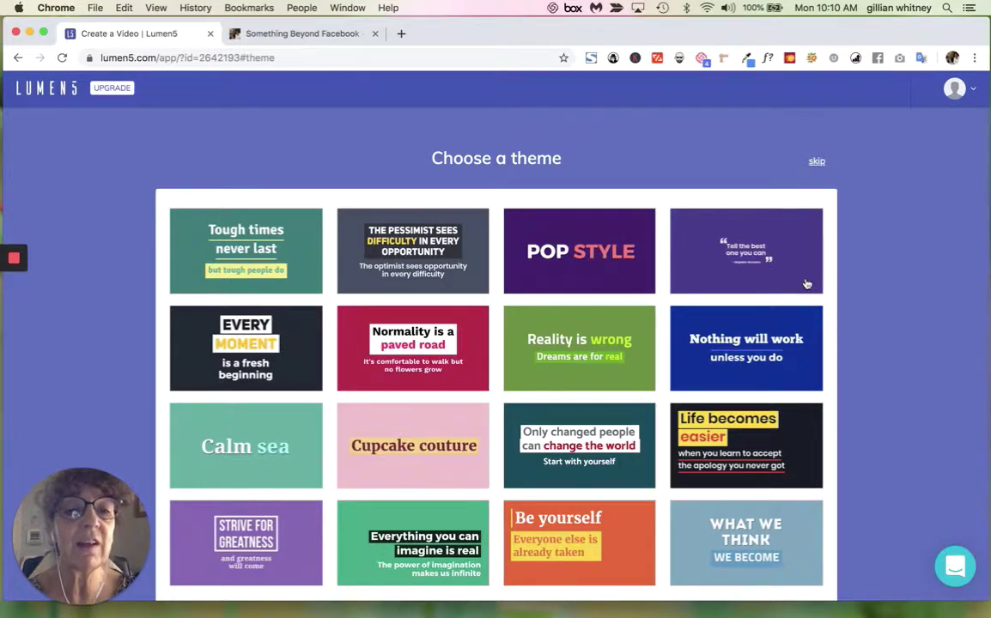
{"action": "left_click", "coordinate": [805, 283]}
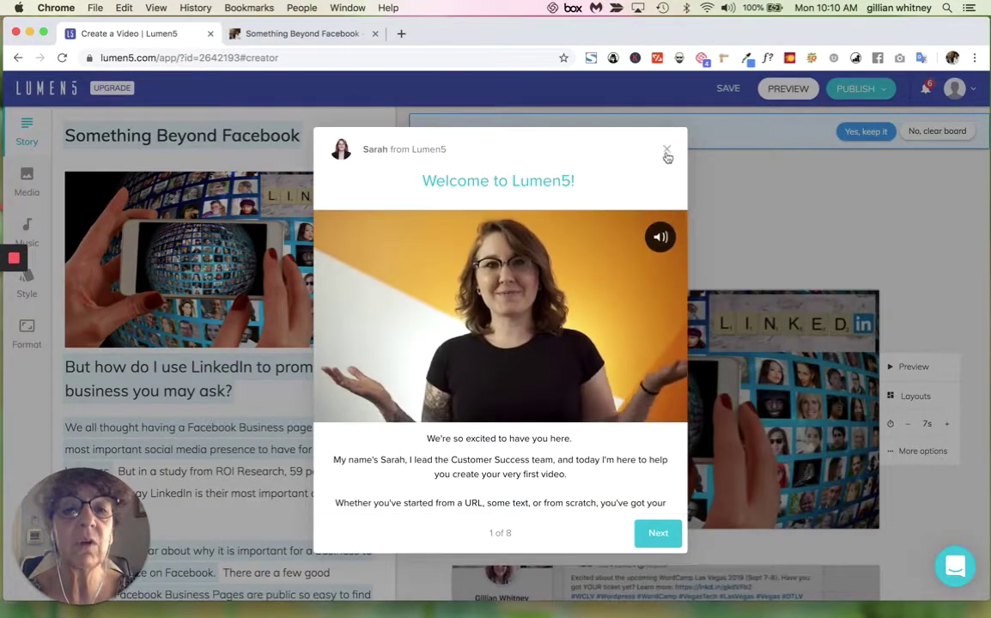
Dismiss the Welcome to Lumen5 tour and review storyboard scenes 1–6.
{"action": "left_click", "coordinate": [666, 150]}
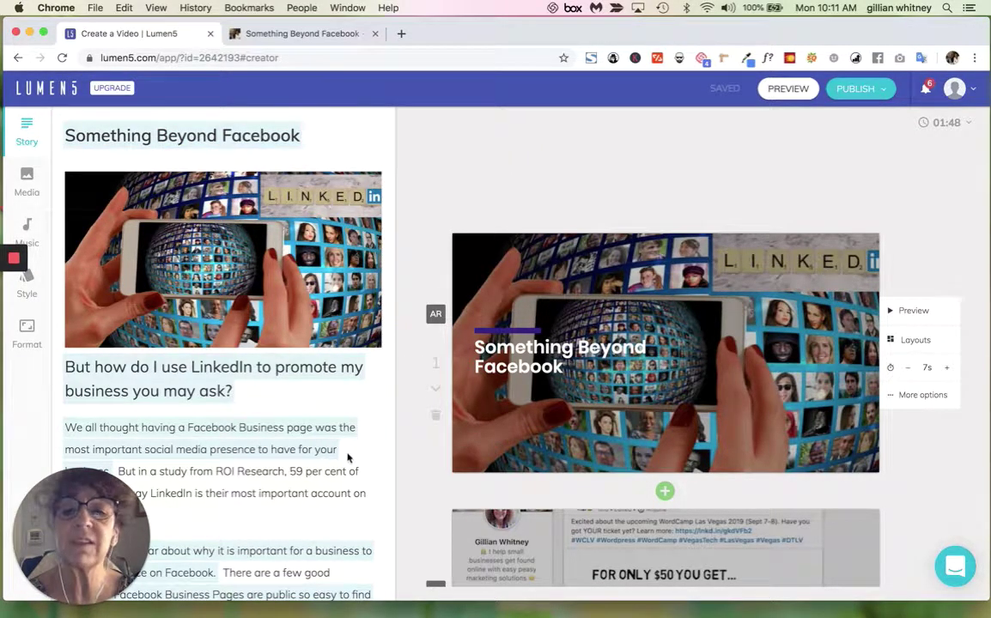
{"action": "scroll", "coordinate": [348, 468], "scroll_direction": "down", "scroll_amount": 3}
{"action": "scroll", "coordinate": [348, 466], "scroll_direction": "down", "scroll_amount": 6}
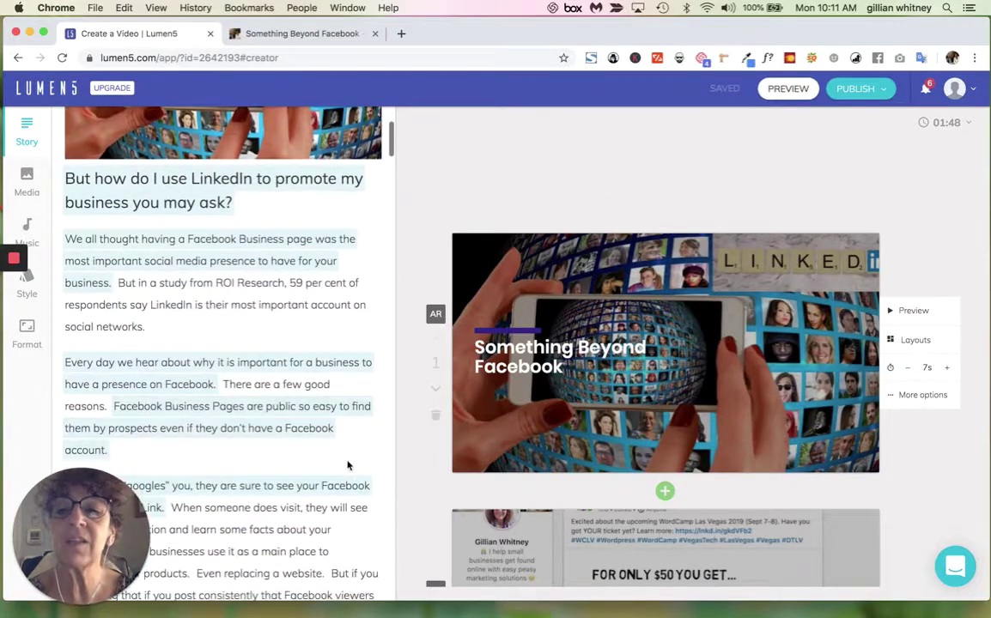
{"action": "scroll", "coordinate": [348, 465], "scroll_direction": "down", "scroll_amount": 7}
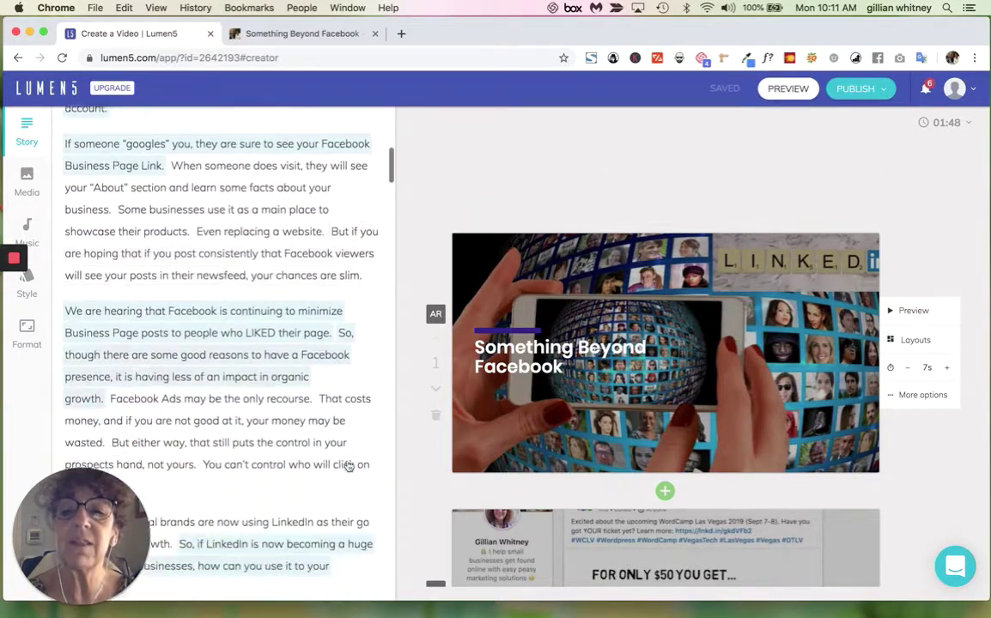
{"action": "scroll", "coordinate": [347, 465], "scroll_direction": "down", "scroll_amount": 9}
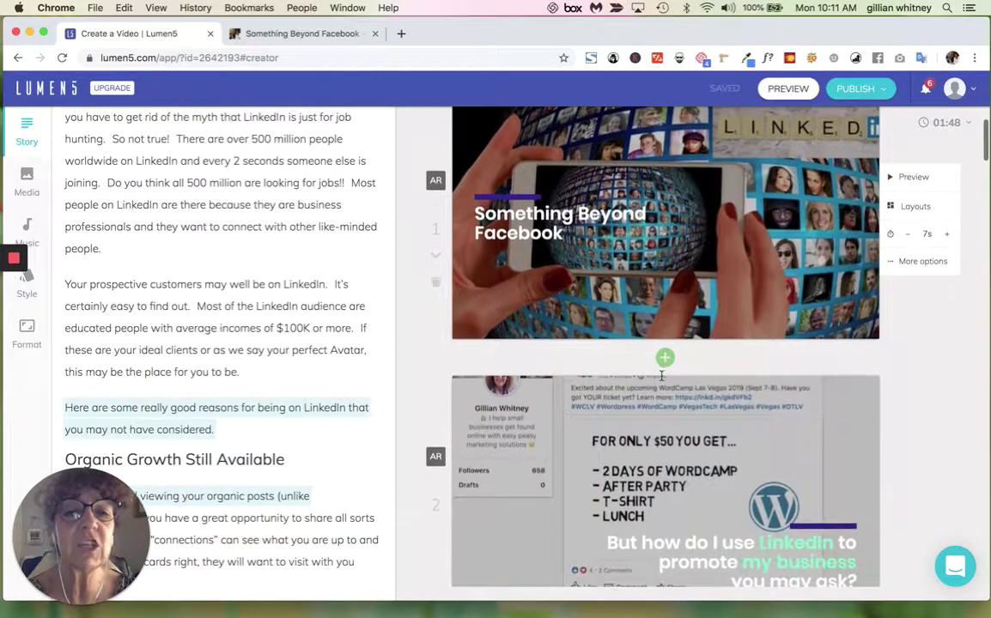
{"action": "scroll", "coordinate": [784, 206], "scroll_direction": "up", "scroll_amount": 5}
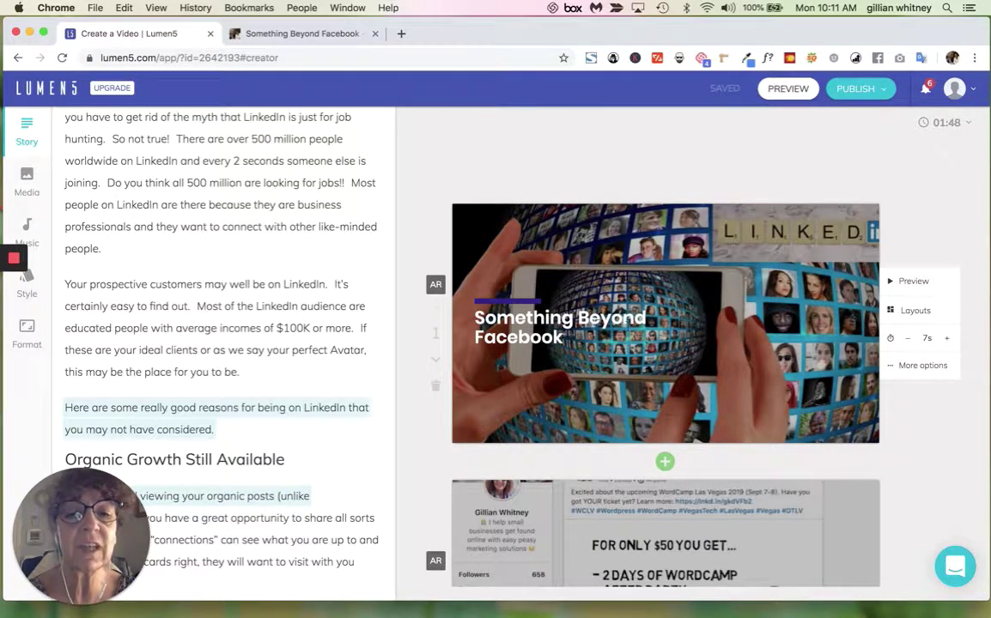
{"action": "scroll", "coordinate": [619, 379], "scroll_direction": "down", "scroll_amount": 6}
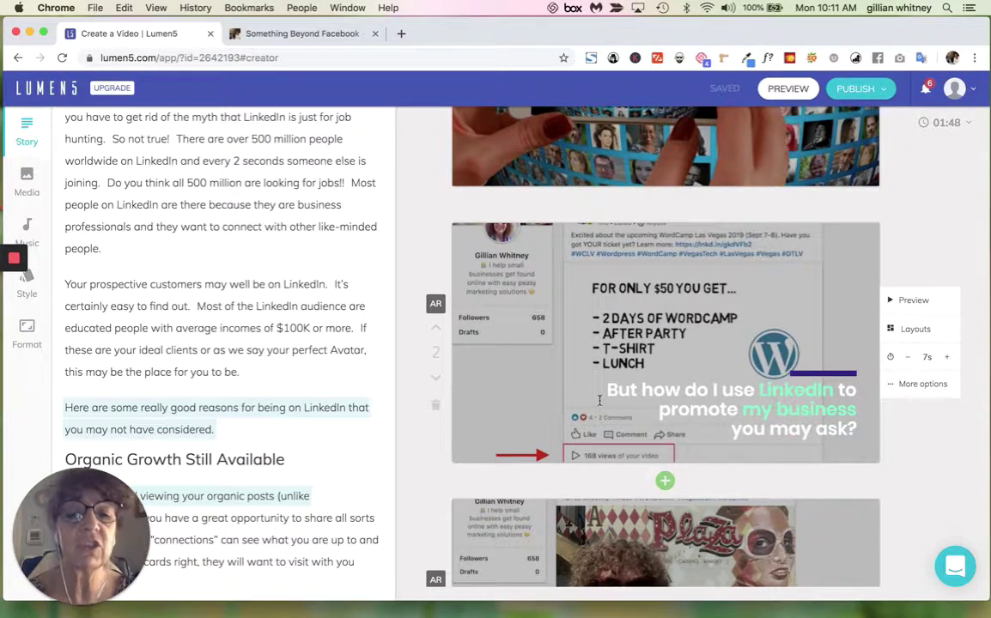
{"action": "scroll", "coordinate": [600, 406], "scroll_direction": "down", "scroll_amount": 2}
{"action": "scroll", "coordinate": [599, 405], "scroll_direction": "down", "scroll_amount": 6}
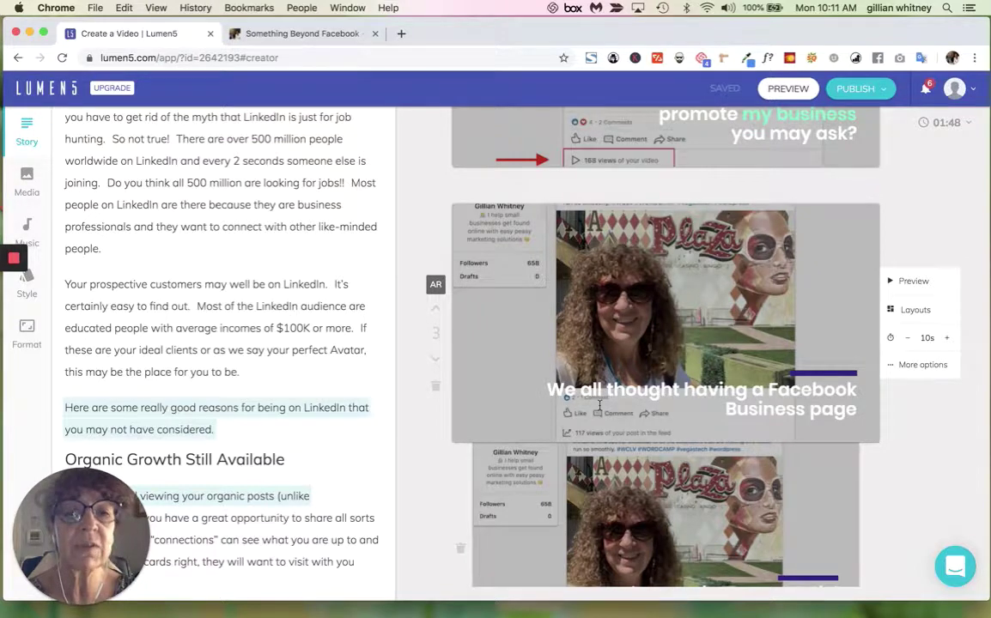
{"action": "scroll", "coordinate": [652, 397], "scroll_direction": "down", "scroll_amount": 5}
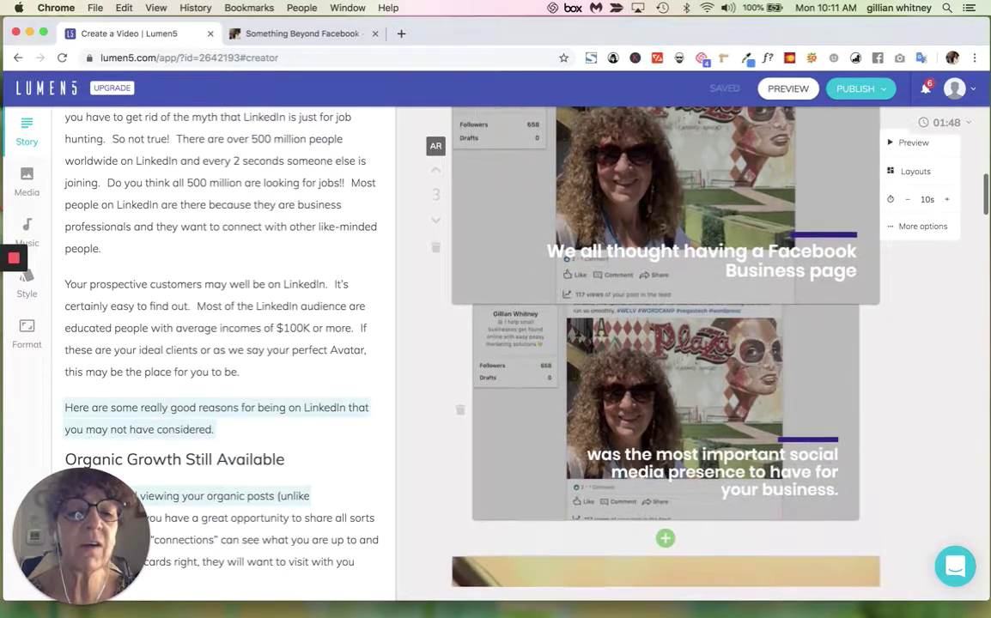
{"action": "scroll", "coordinate": [652, 397], "scroll_direction": "down", "scroll_amount": 5}
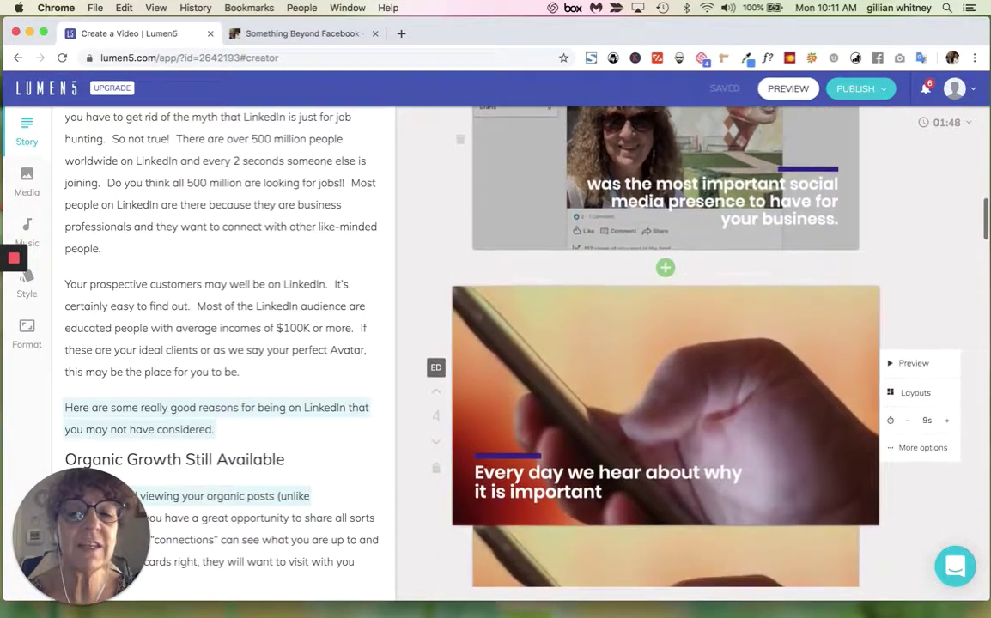
{"action": "scroll", "coordinate": [653, 341], "scroll_direction": "down", "scroll_amount": 5}
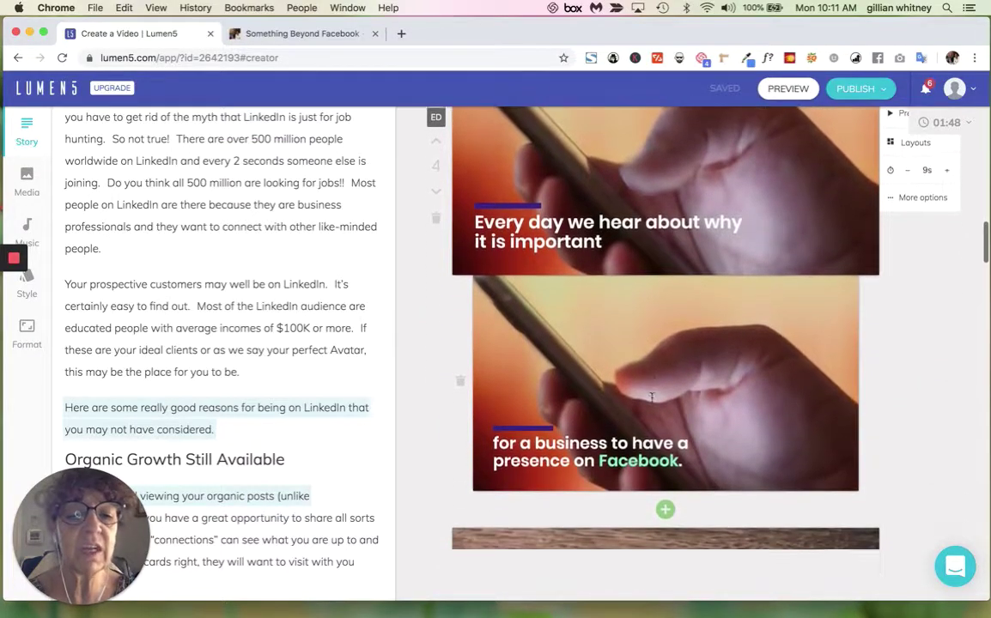
{"action": "scroll", "coordinate": [661, 370], "scroll_direction": "down", "scroll_amount": 3}
{"action": "scroll", "coordinate": [662, 369], "scroll_direction": "up", "scroll_amount": 5}
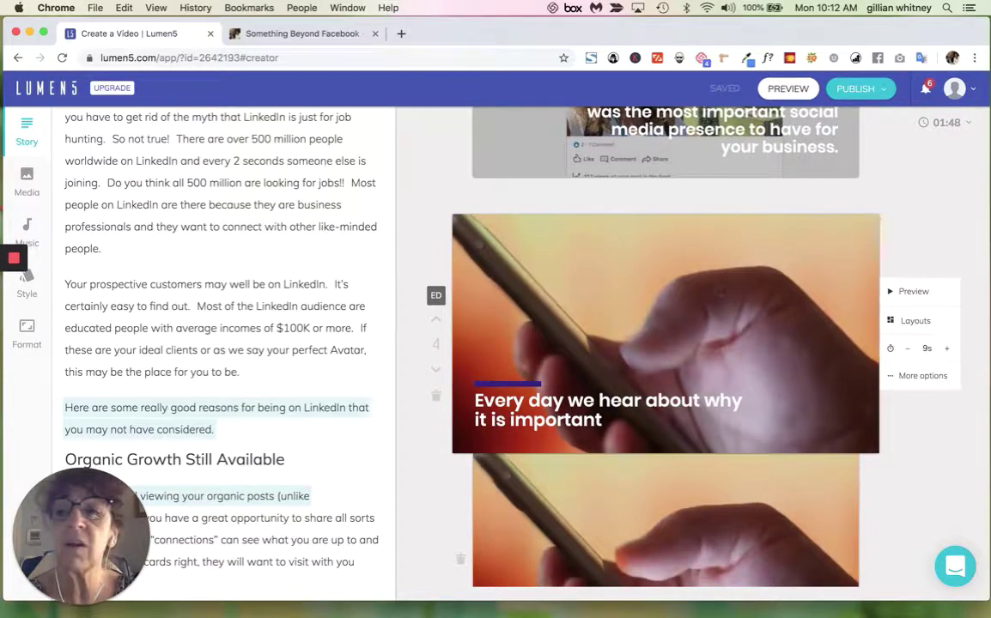
{"action": "scroll", "coordinate": [701, 374], "scroll_direction": "down", "scroll_amount": 5}
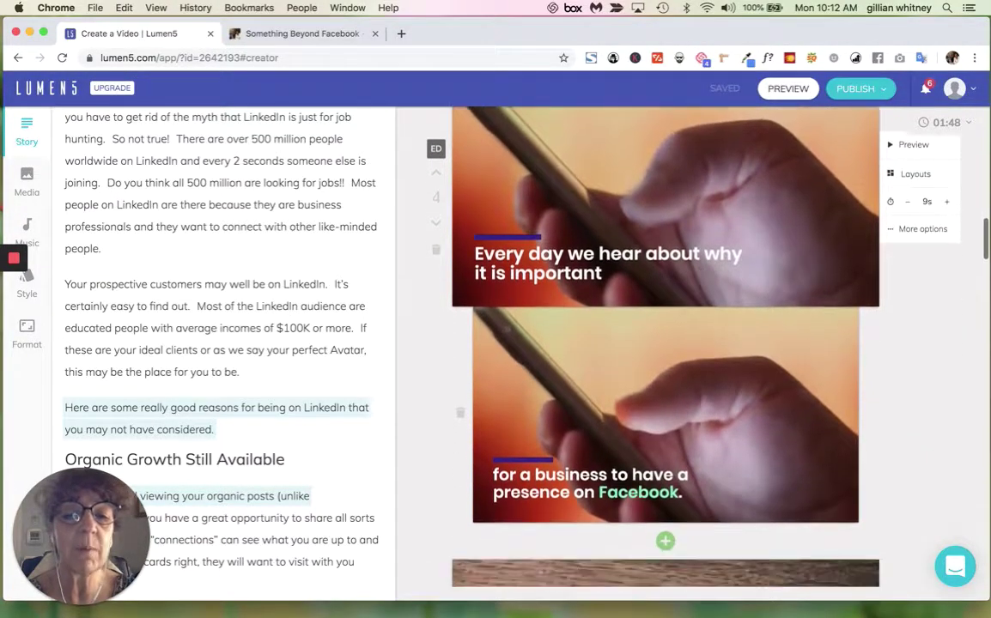
{"action": "scroll", "coordinate": [701, 374], "scroll_direction": "down", "scroll_amount": 4}
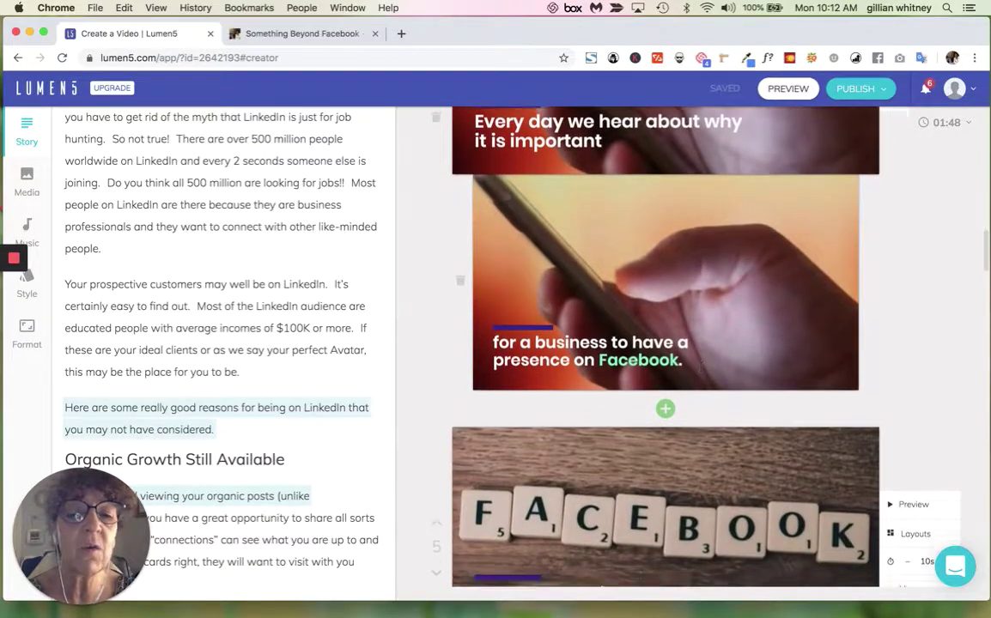
{"action": "scroll", "coordinate": [700, 372], "scroll_direction": "down", "scroll_amount": 7}
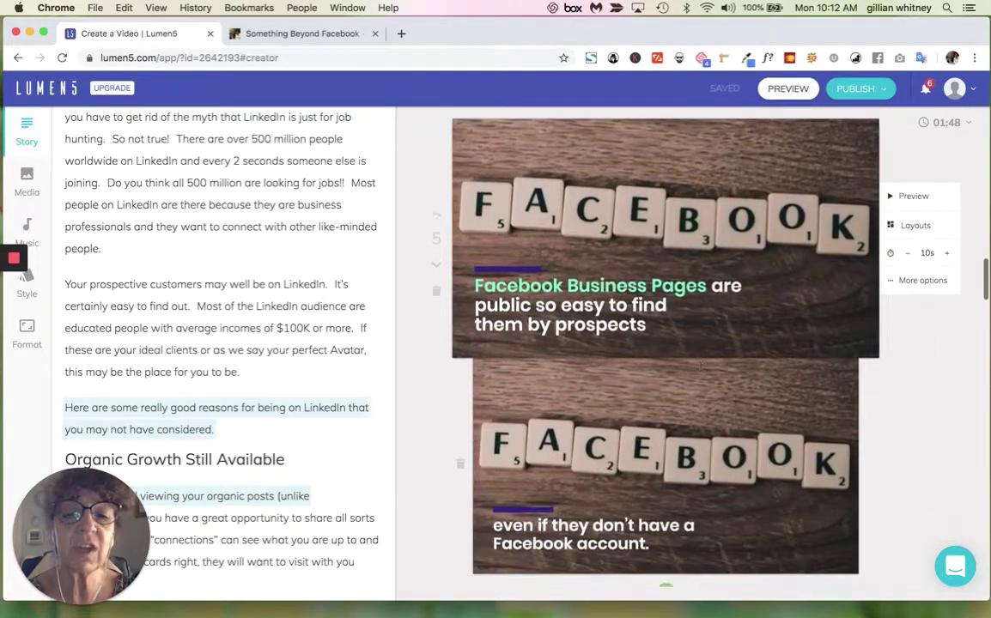
{"action": "scroll", "coordinate": [701, 377], "scroll_direction": "down", "scroll_amount": 3}
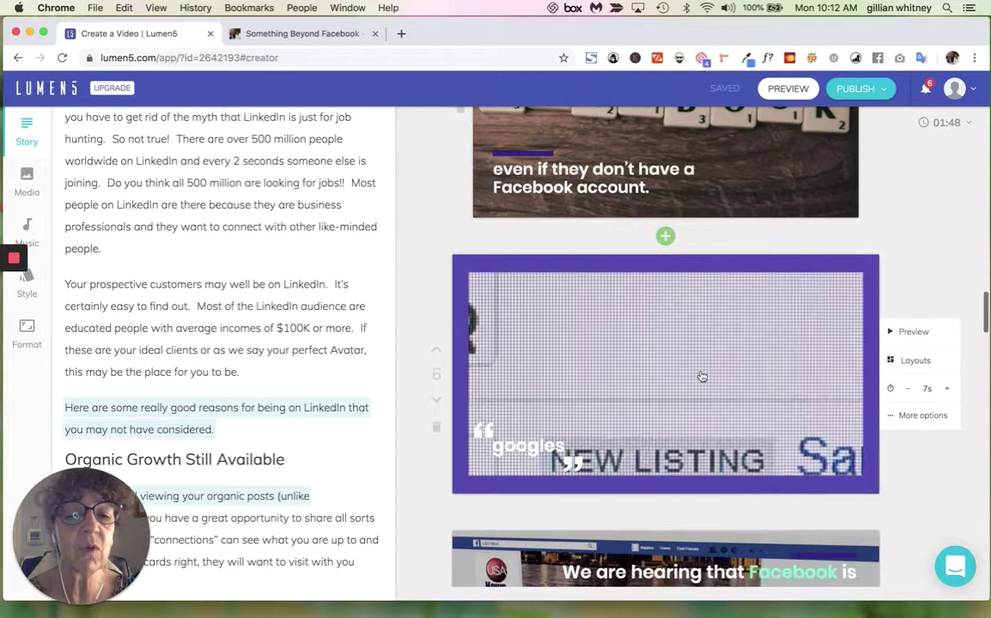
{"action": "scroll", "coordinate": [701, 376], "scroll_direction": "down", "scroll_amount": 2}
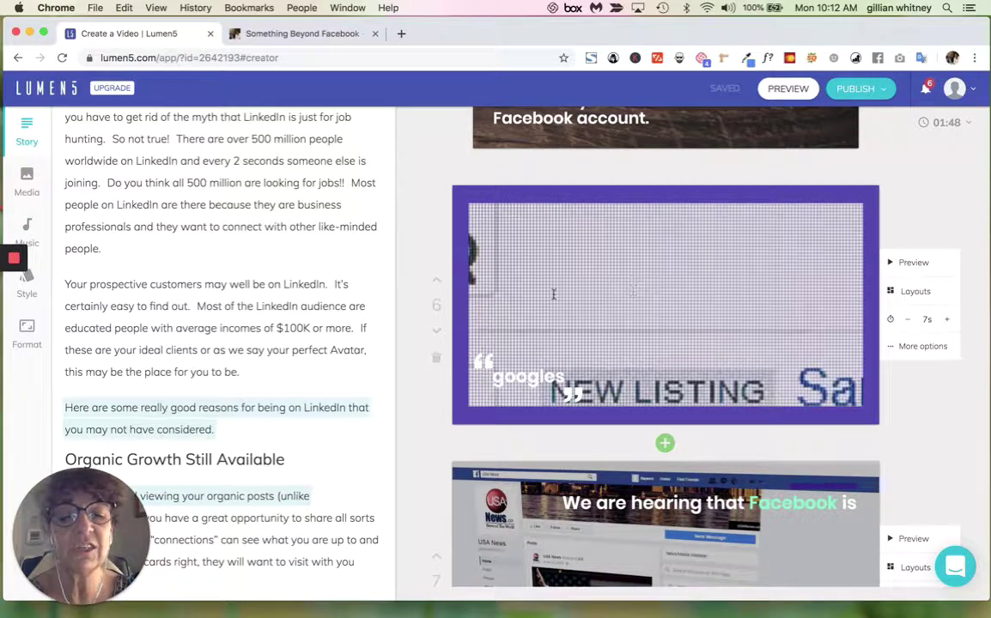
Drag the laptop-and-coffee-mug stock photo from the Media library onto scene 6.
{"action": "left_click", "coordinate": [27, 178]}
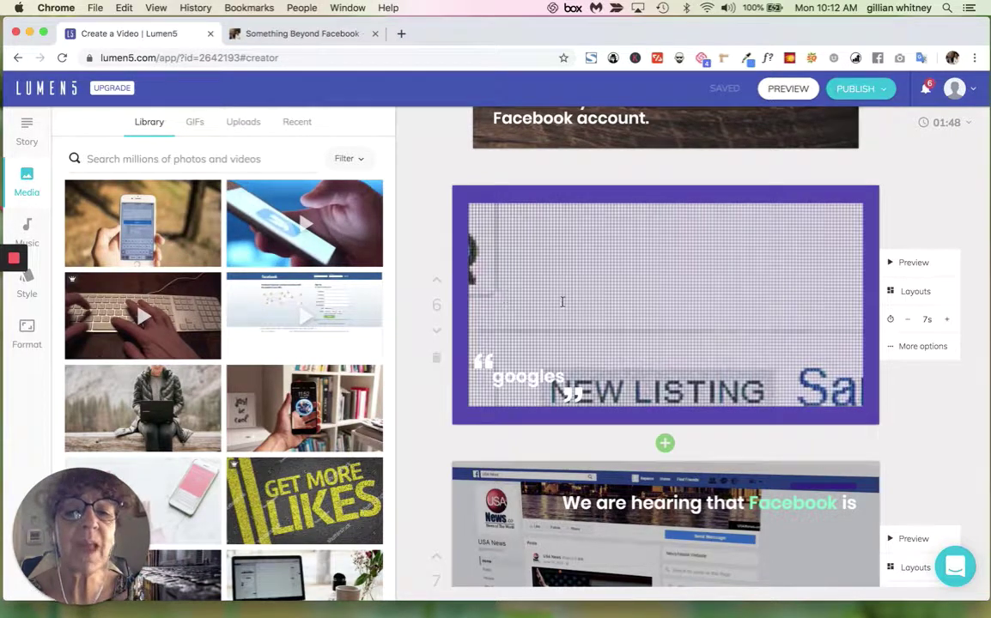
{"action": "scroll", "coordinate": [316, 437], "scroll_direction": "down", "scroll_amount": 5}
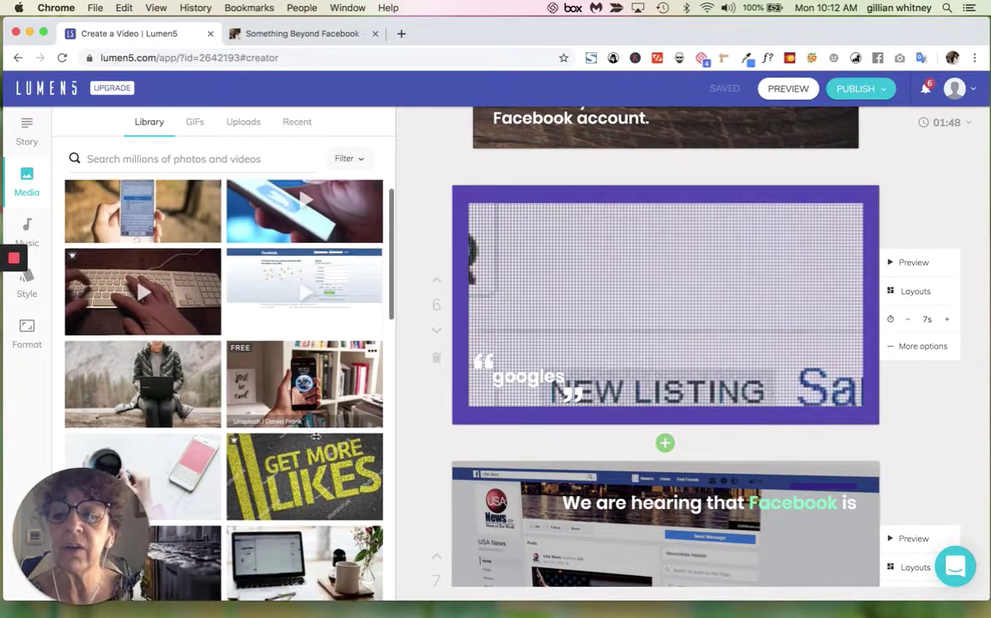
{"action": "scroll", "coordinate": [316, 437], "scroll_direction": "down", "scroll_amount": 5}
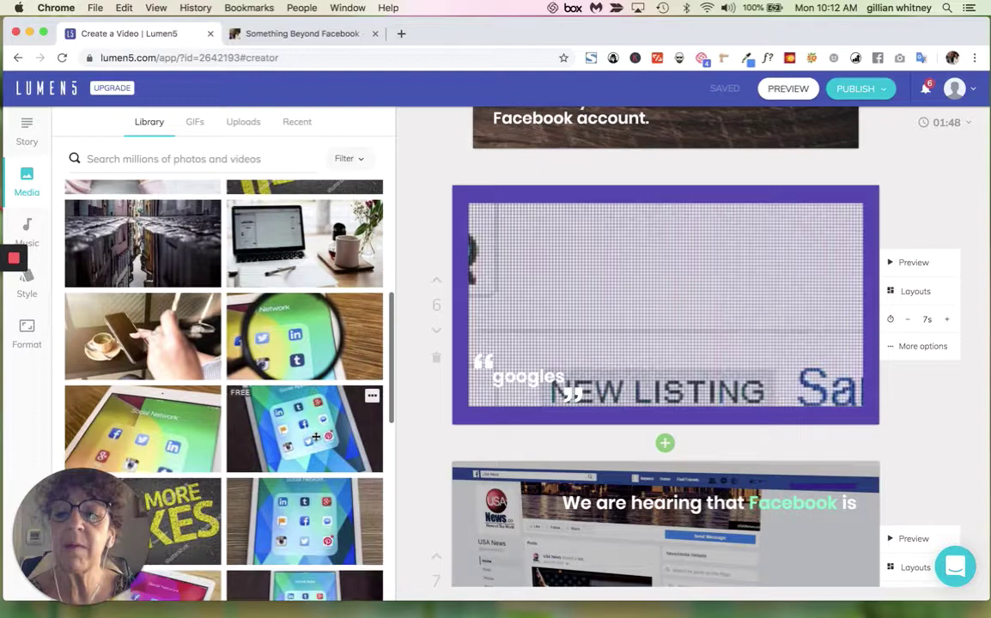
{"action": "scroll", "coordinate": [316, 438], "scroll_direction": "down", "scroll_amount": 5}
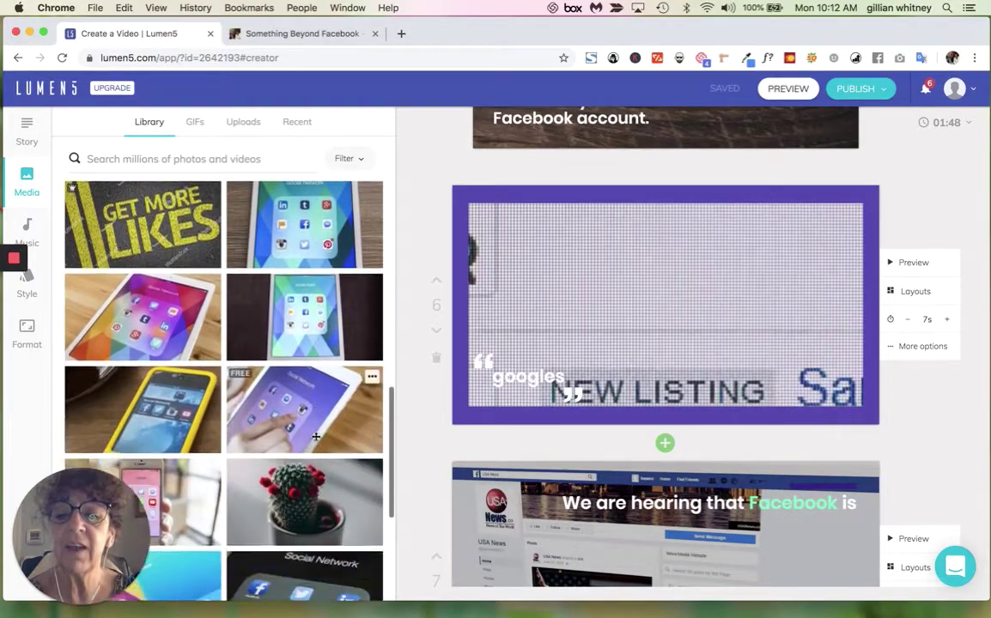
{"action": "scroll", "coordinate": [316, 437], "scroll_direction": "down", "scroll_amount": 3}
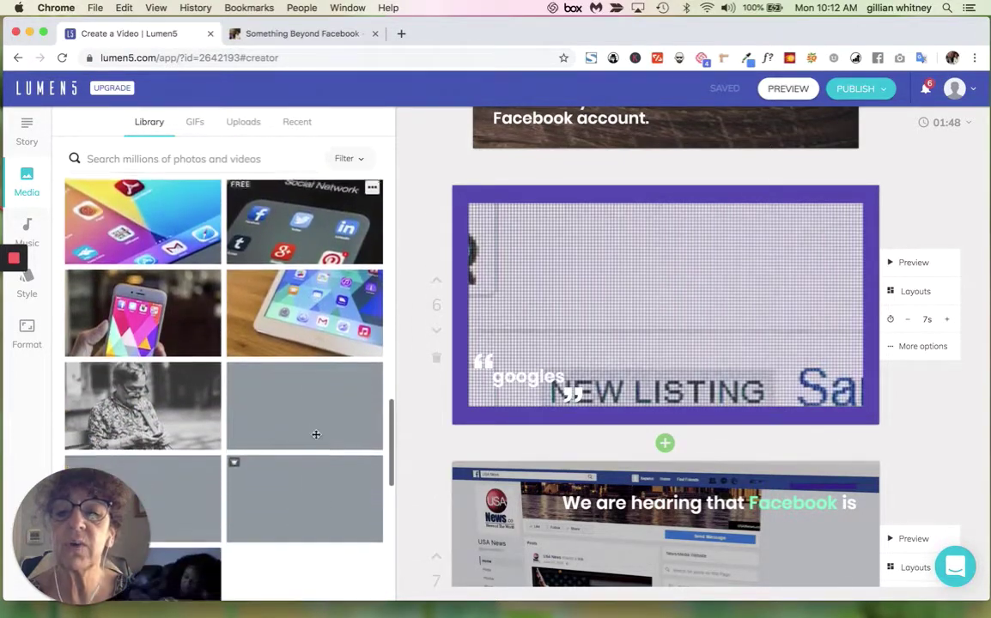
{"action": "scroll", "coordinate": [308, 403], "scroll_direction": "down", "scroll_amount": 5}
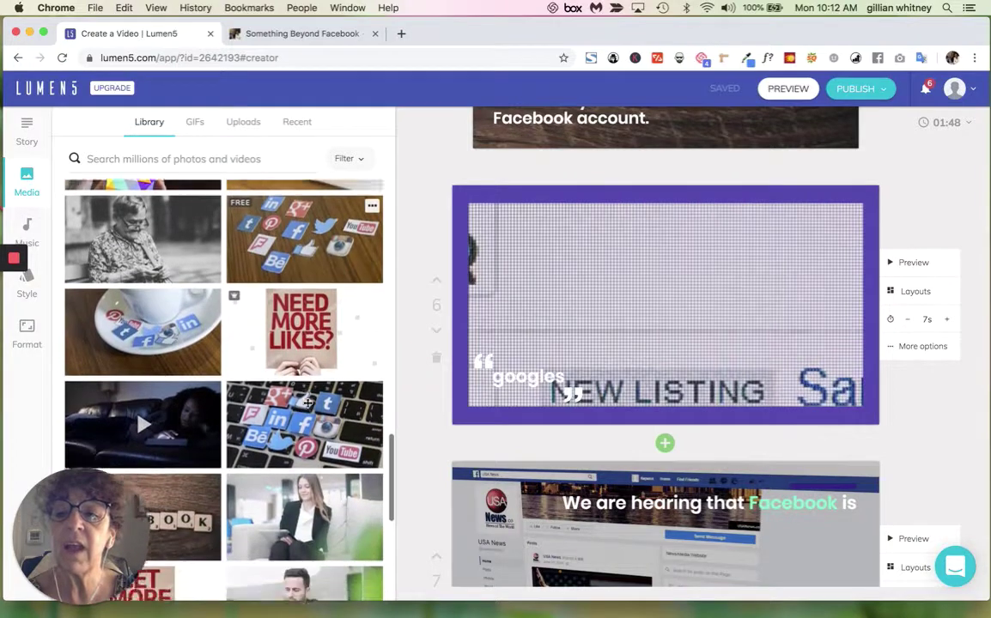
{"action": "scroll", "coordinate": [309, 402], "scroll_direction": "down", "scroll_amount": 3}
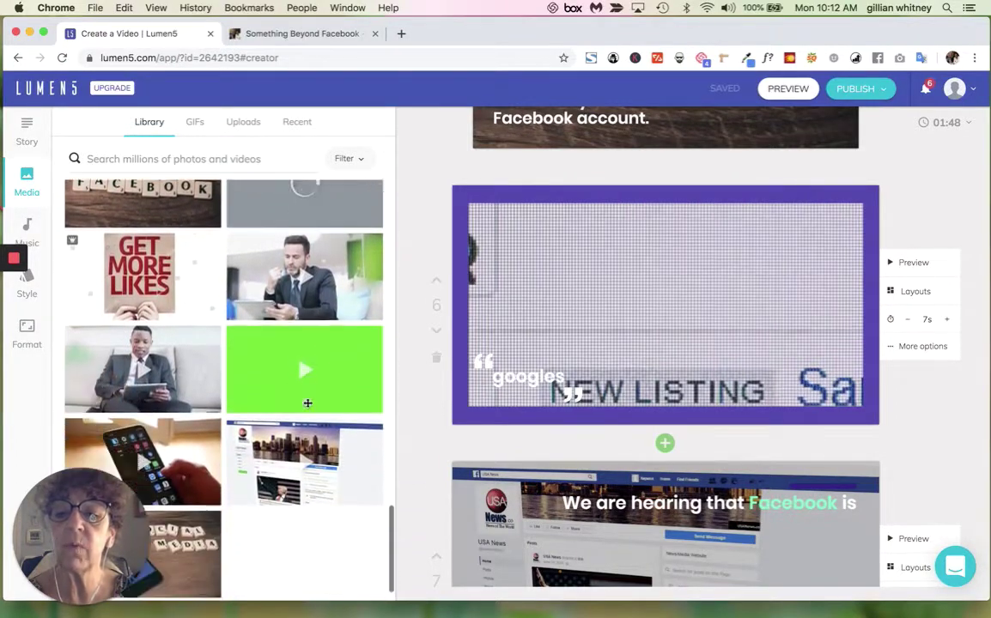
{"action": "scroll", "coordinate": [254, 427], "scroll_direction": "up", "scroll_amount": 5}
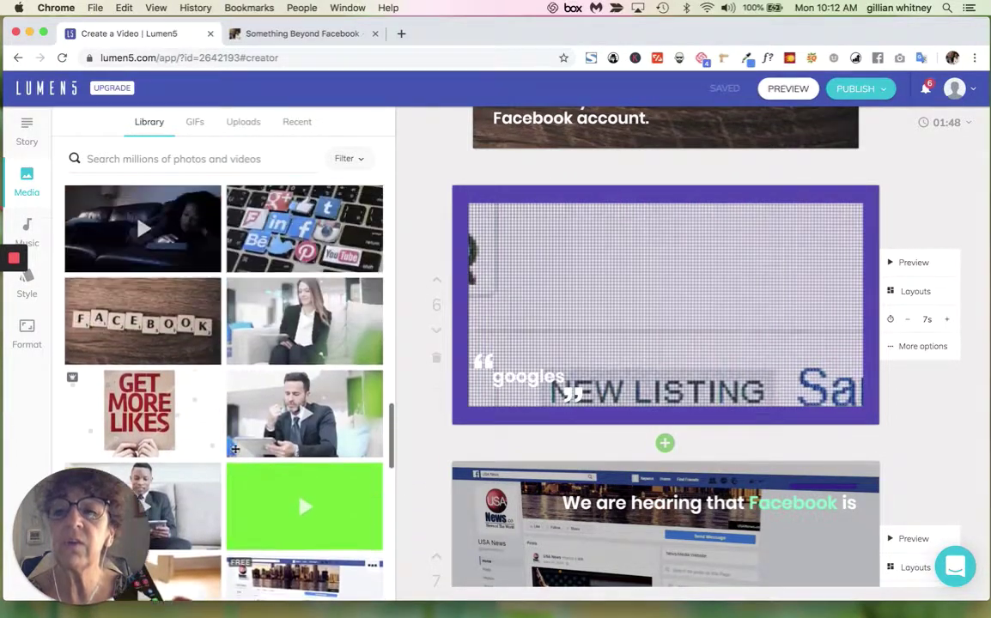
{"action": "scroll", "coordinate": [234, 448], "scroll_direction": "up", "scroll_amount": 5}
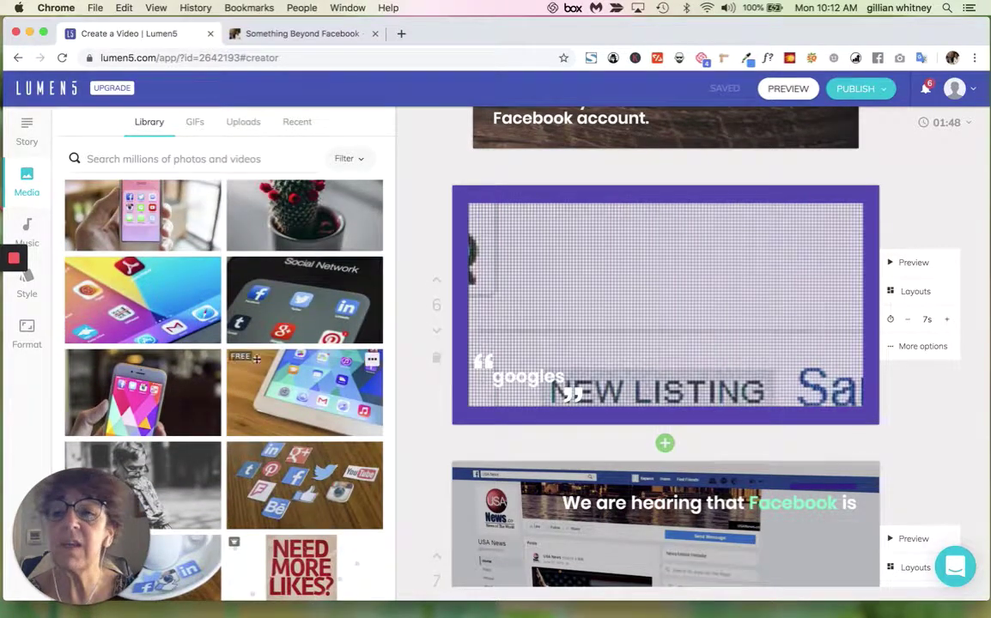
{"action": "scroll", "coordinate": [275, 313], "scroll_direction": "up", "scroll_amount": 2}
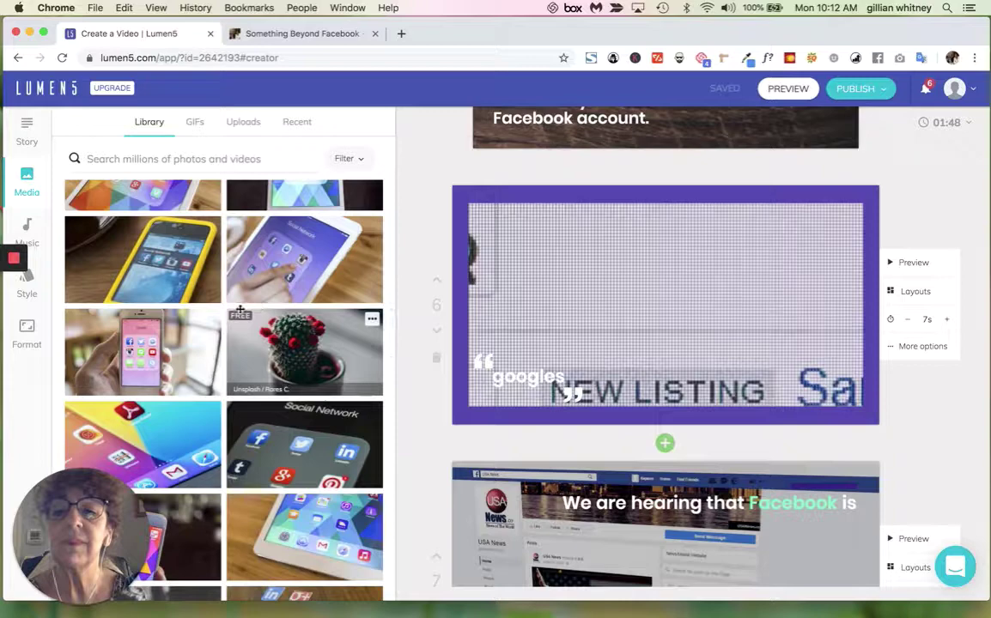
{"action": "scroll", "coordinate": [241, 311], "scroll_direction": "up", "scroll_amount": 2}
{"action": "scroll", "coordinate": [241, 317], "scroll_direction": "down", "scroll_amount": 6}
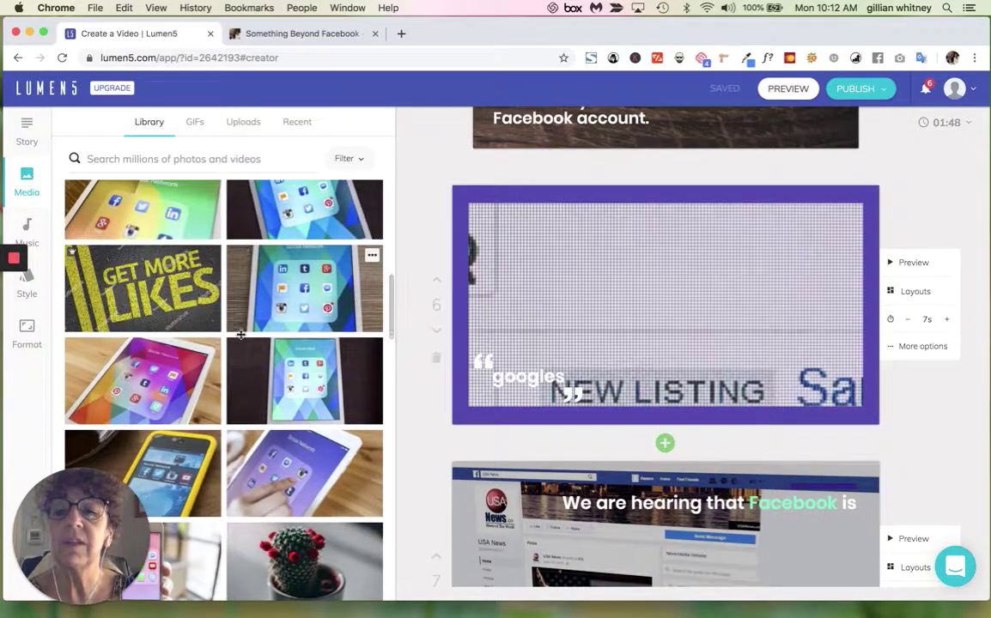
{"action": "scroll", "coordinate": [241, 334], "scroll_direction": "up", "scroll_amount": 2}
{"action": "scroll", "coordinate": [237, 326], "scroll_direction": "up", "scroll_amount": 3}
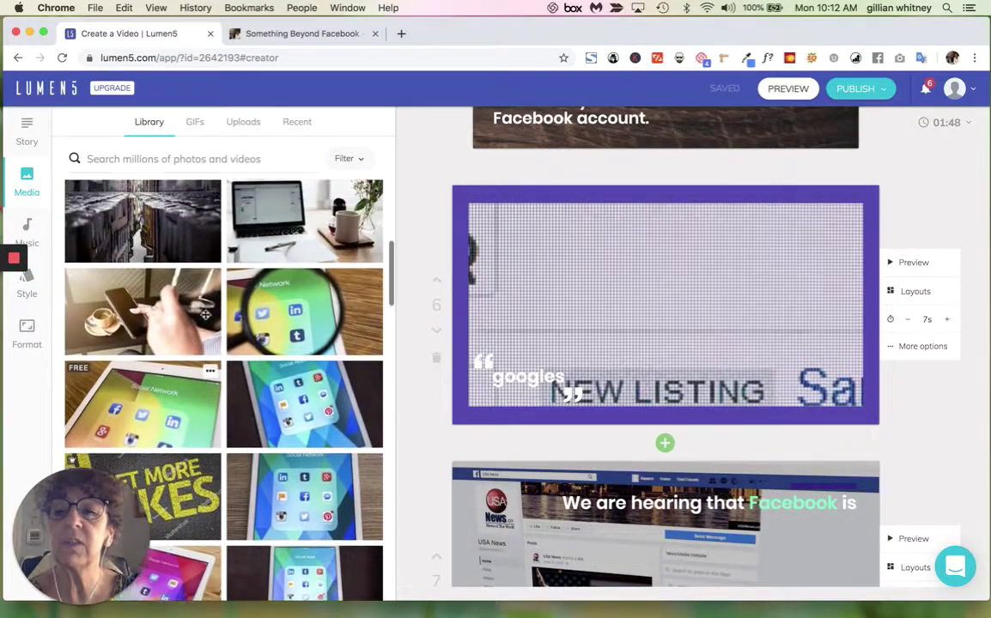
{"action": "left_click", "coordinate": [301, 247]}
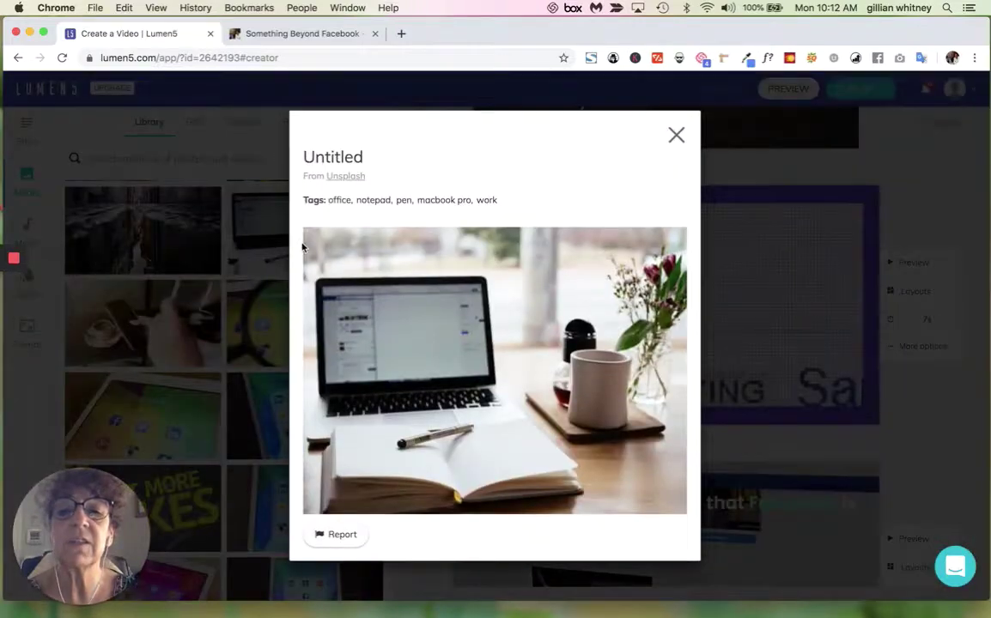
{"action": "left_click", "coordinate": [672, 132]}
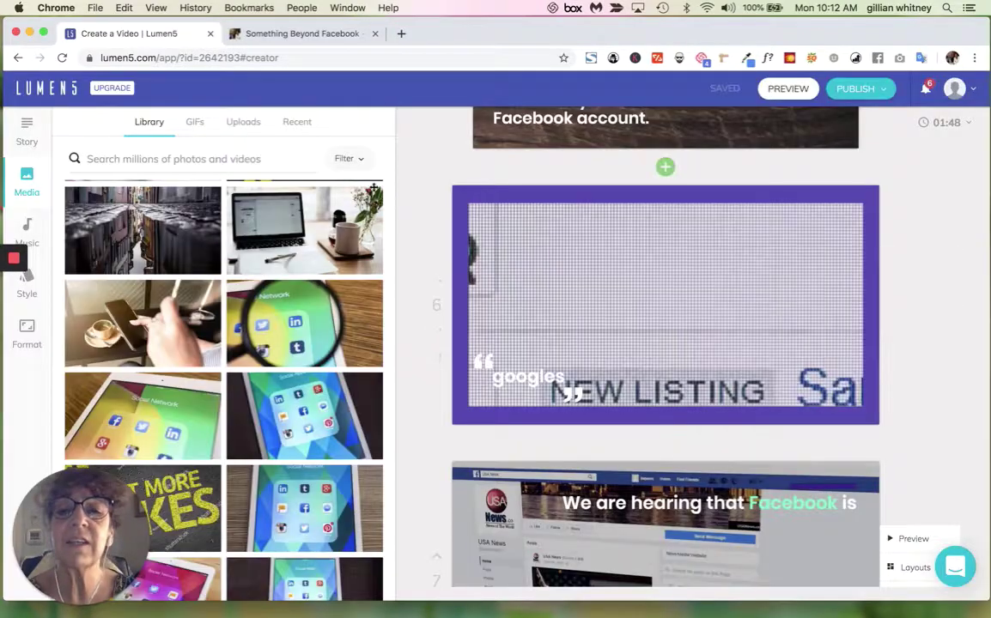
{"action": "left_click_drag", "start_coordinate": [306, 225], "coordinate": [687, 262]}
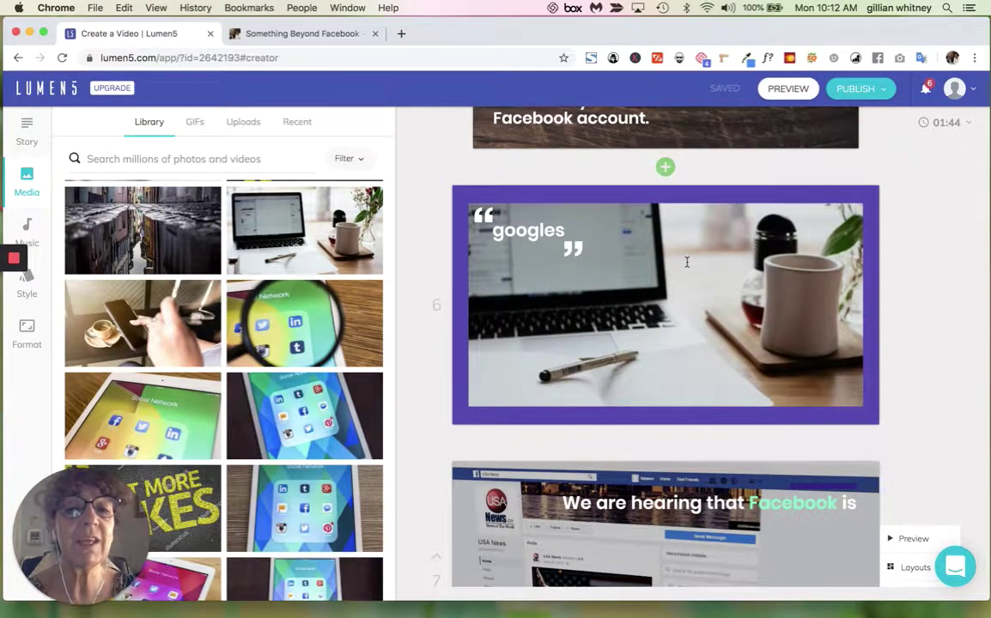
{"action": "mouse_move", "coordinate": [527, 293]}
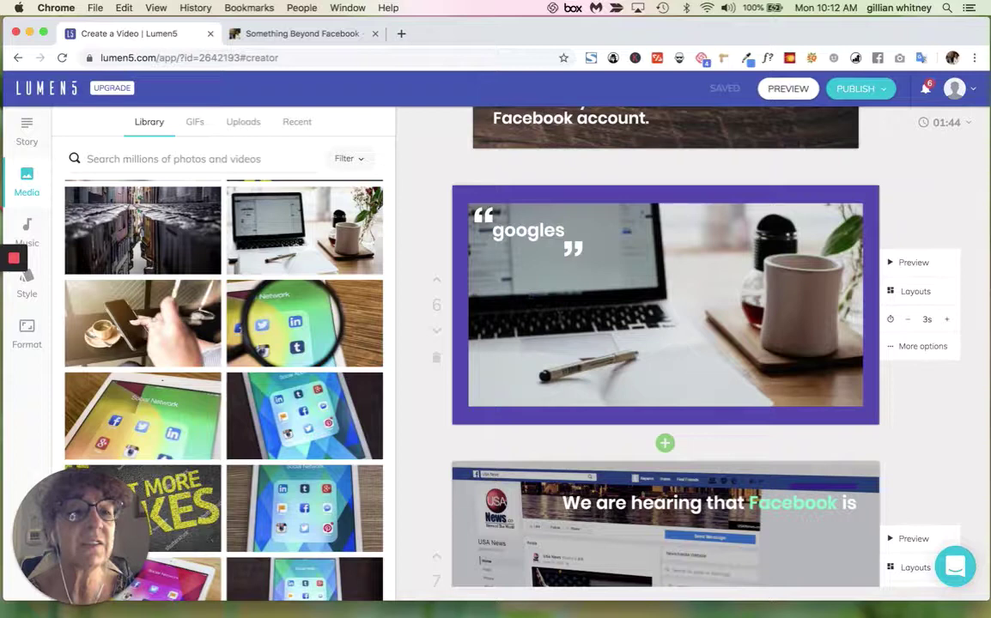
Drag the Social Network tablet photo onto scene 7, replacing the Facebook screenshot.
{"action": "scroll", "coordinate": [509, 429], "scroll_direction": "down", "scroll_amount": 3}
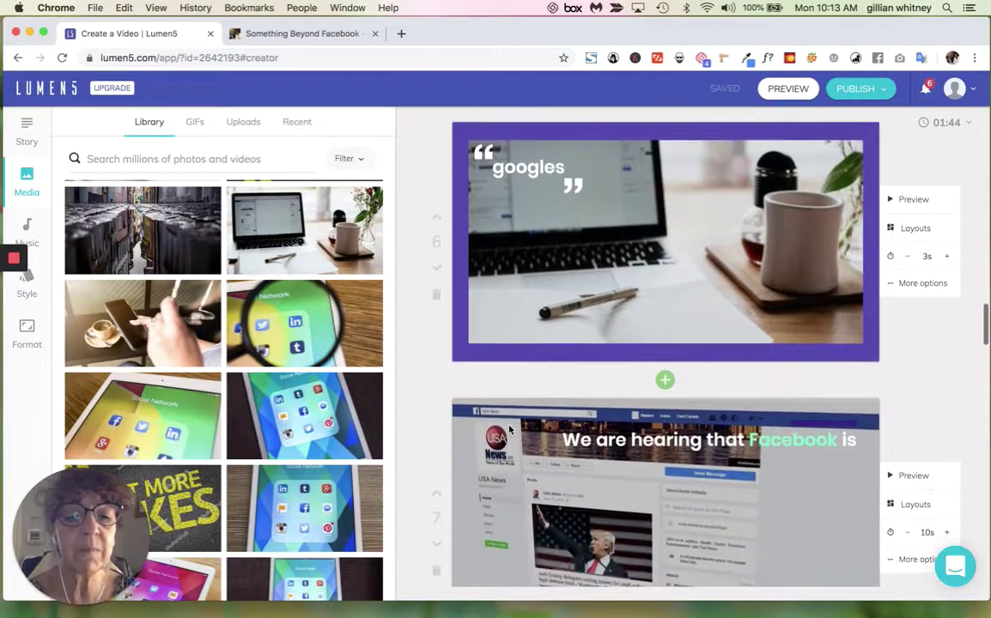
{"action": "scroll", "coordinate": [509, 429], "scroll_direction": "down", "scroll_amount": 2}
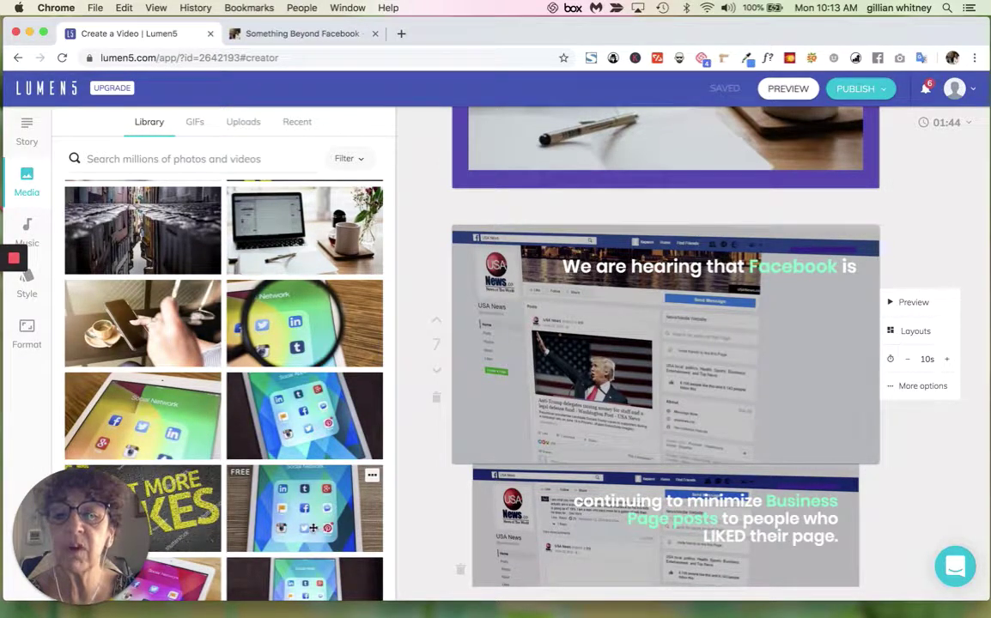
{"action": "scroll", "coordinate": [313, 529], "scroll_direction": "down", "scroll_amount": 4}
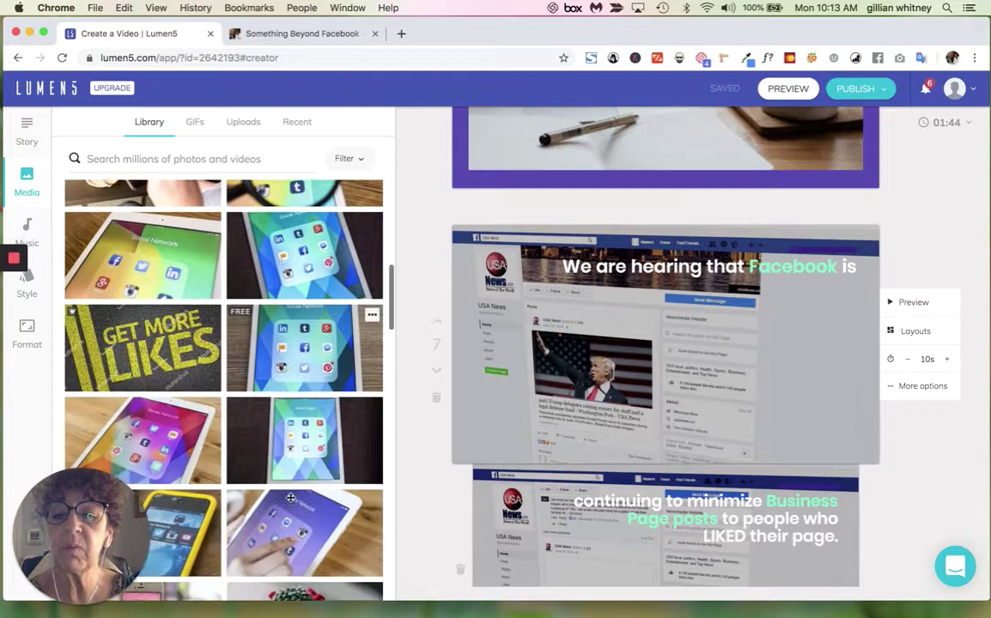
{"action": "scroll", "coordinate": [291, 498], "scroll_direction": "down", "scroll_amount": 2}
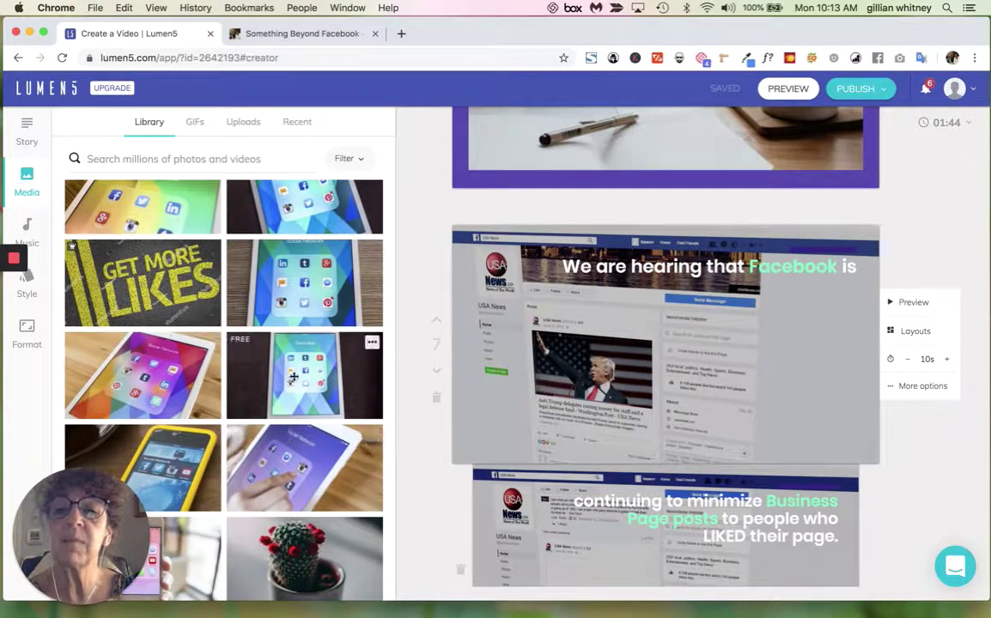
{"action": "scroll", "coordinate": [293, 376], "scroll_direction": "up", "scroll_amount": 2}
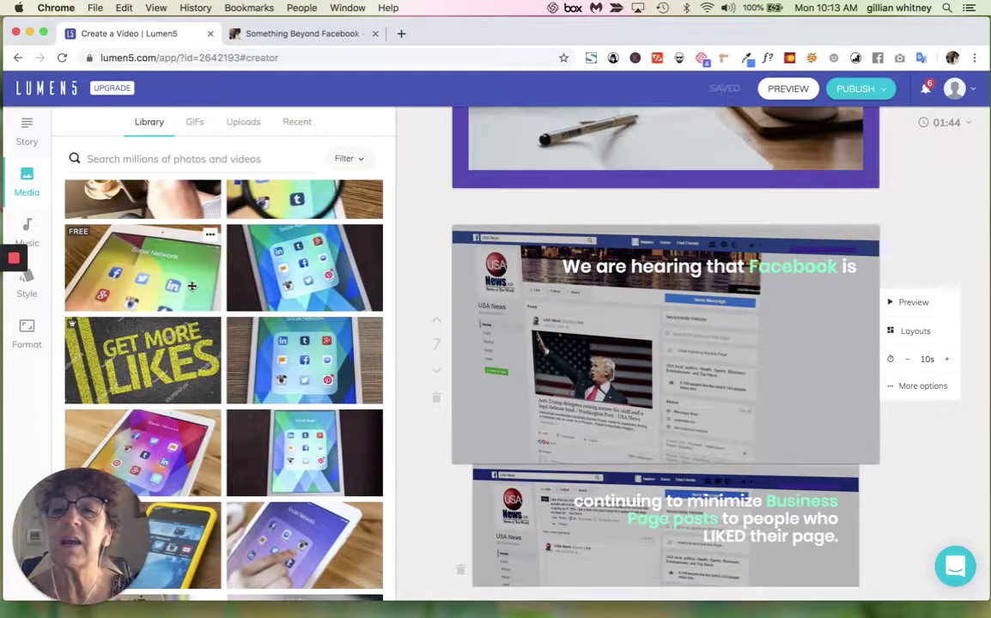
{"action": "left_click_drag", "start_coordinate": [184, 291], "coordinate": [651, 258]}
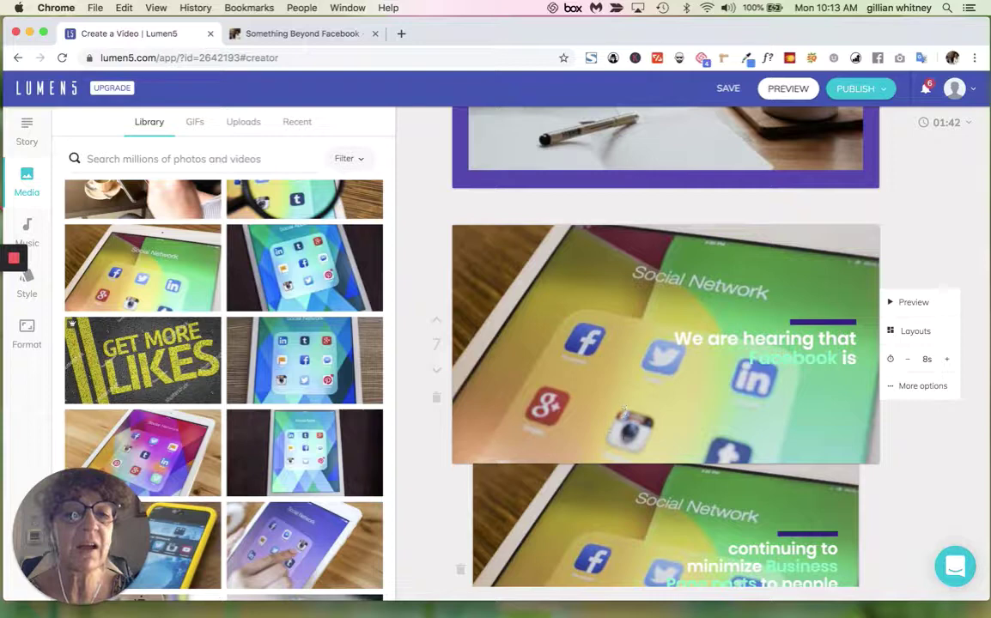
{"action": "scroll", "coordinate": [625, 510], "scroll_direction": "down", "scroll_amount": 2}
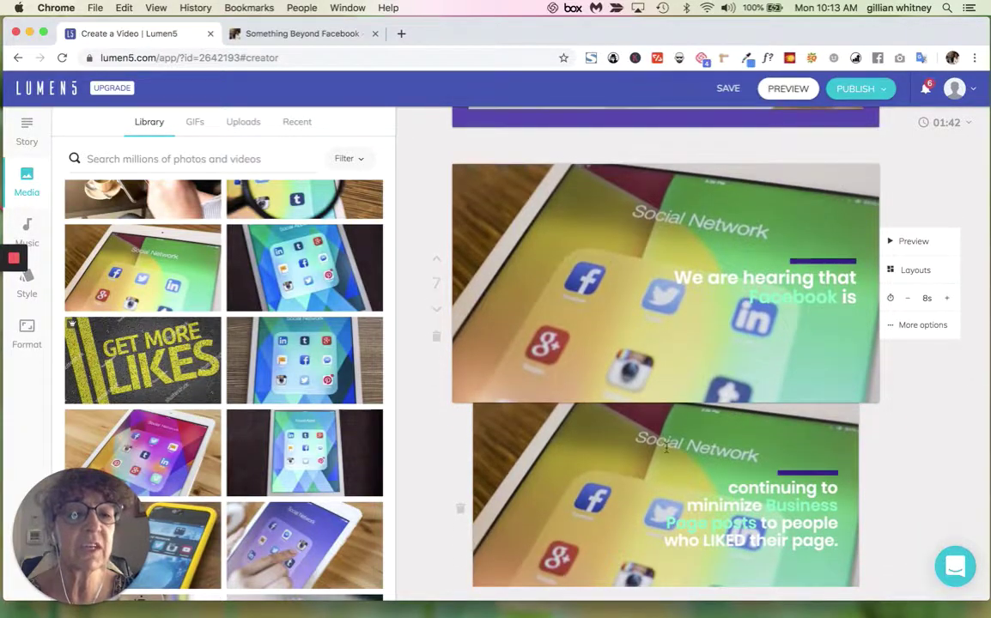
{"action": "scroll", "coordinate": [666, 448], "scroll_direction": "up", "scroll_amount": 3}
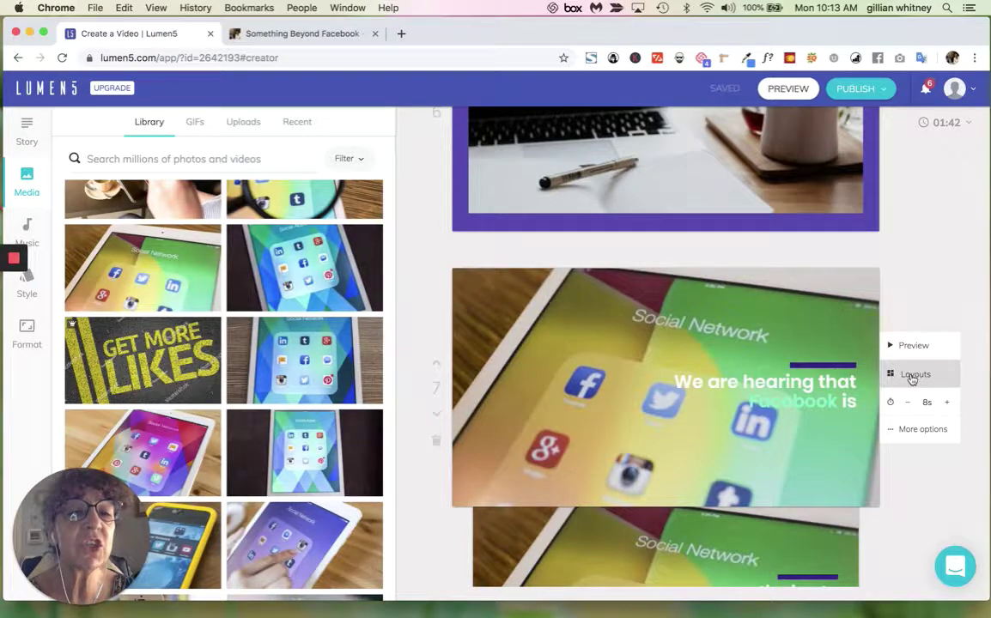
Switch scene 7 to the split layout with the tablet photo inset and the caption at right.
{"action": "left_click", "coordinate": [912, 380]}
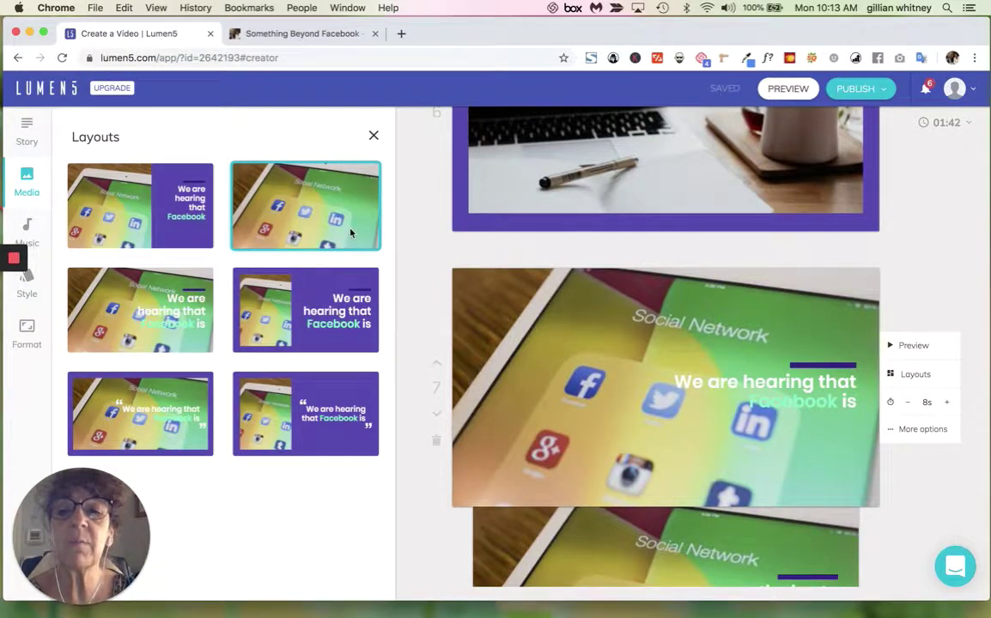
{"action": "left_click", "coordinate": [354, 333]}
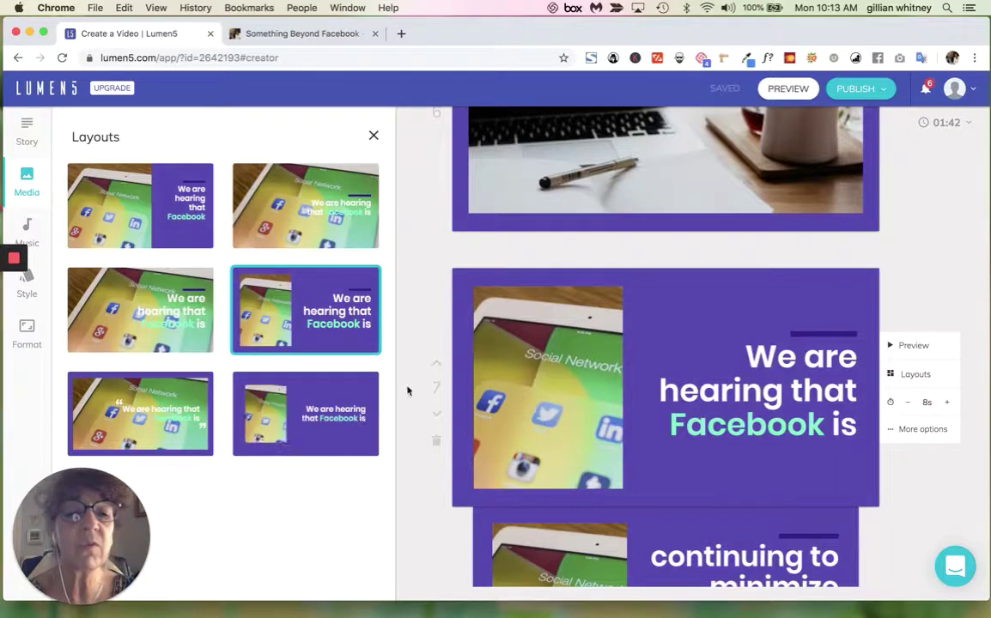
{"action": "scroll", "coordinate": [649, 424], "scroll_direction": "down", "scroll_amount": 5}
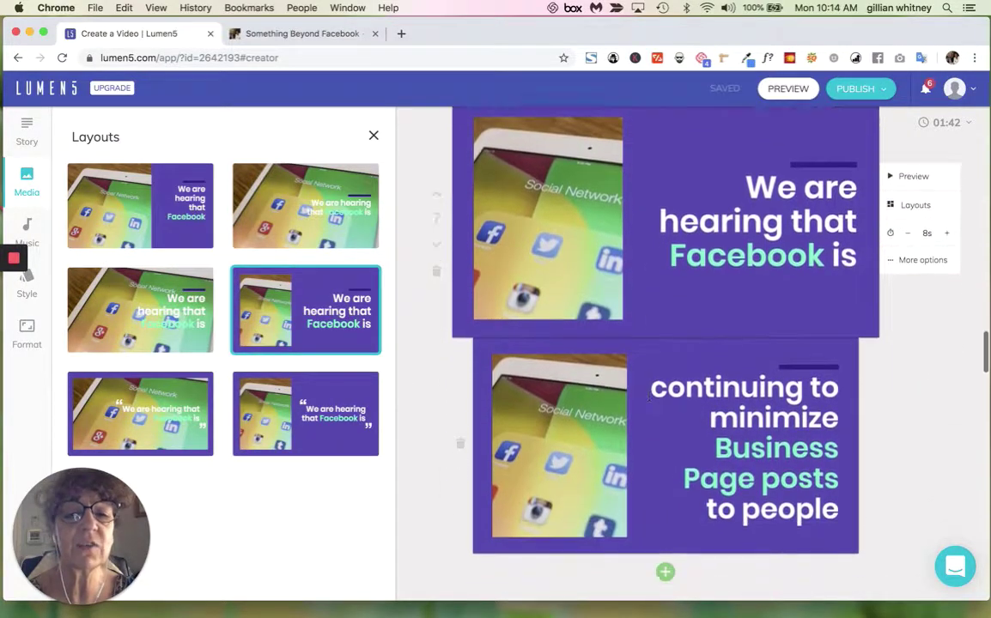
Apply the split layout to scene 8: caption on purple at left, thumbs-up image at right.
{"action": "scroll", "coordinate": [650, 421], "scroll_direction": "down", "scroll_amount": 1}
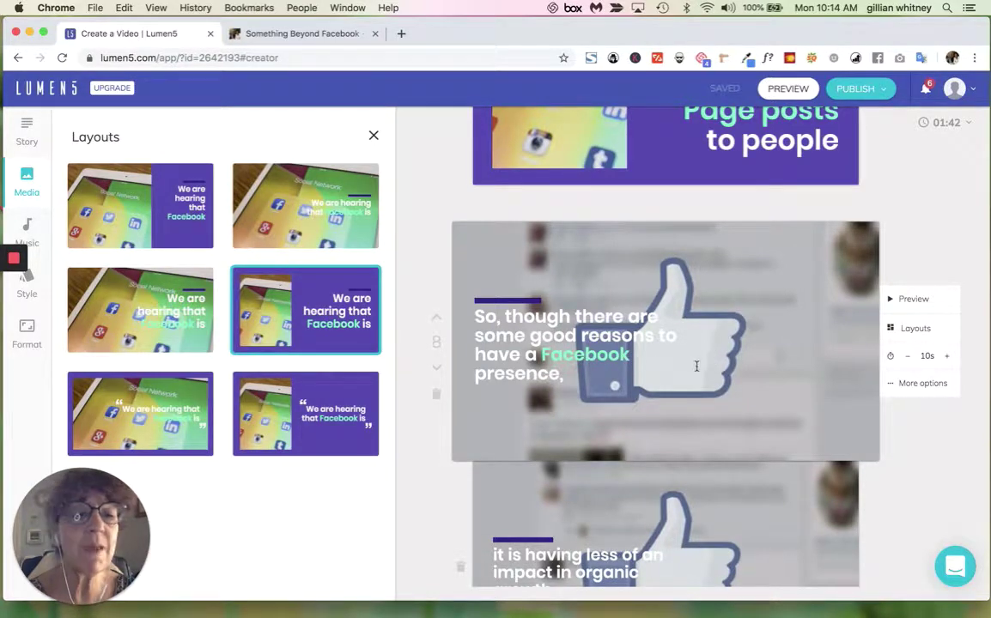
{"action": "left_click", "coordinate": [915, 331]}
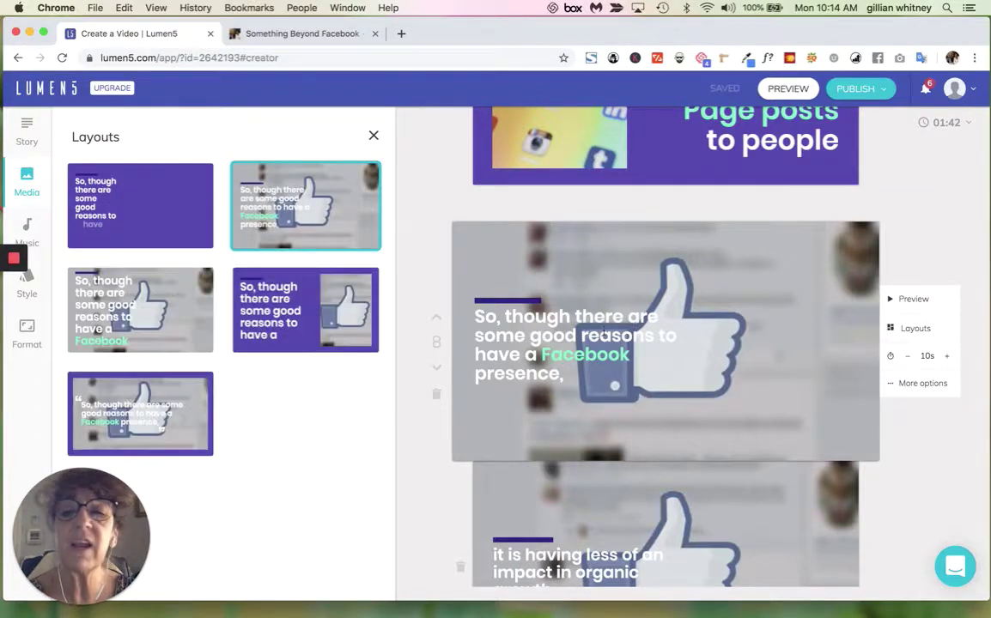
{"action": "left_click", "coordinate": [317, 335]}
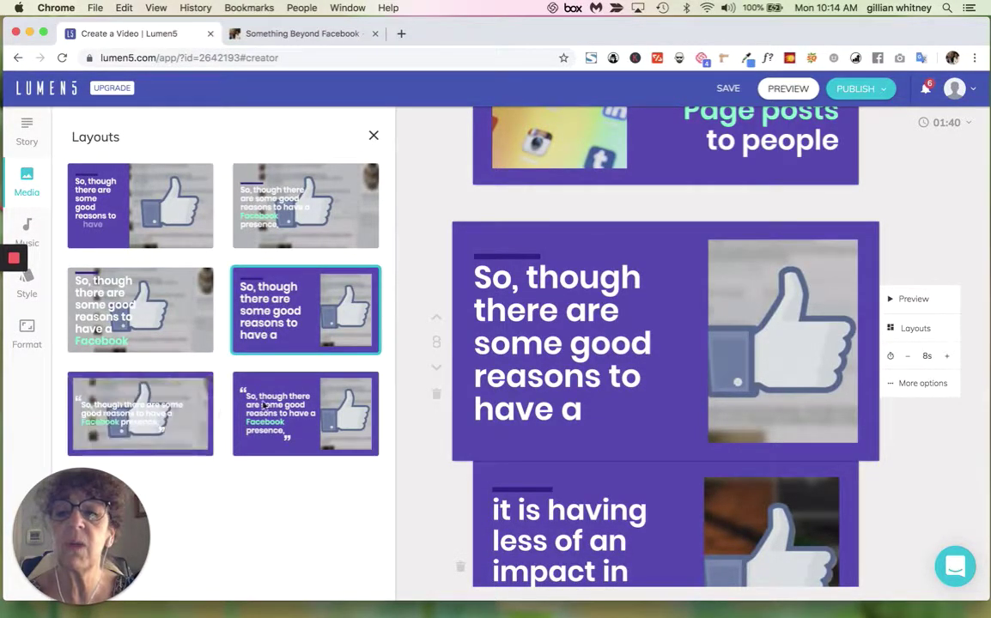
{"action": "scroll", "coordinate": [457, 424], "scroll_direction": "down", "scroll_amount": 2}
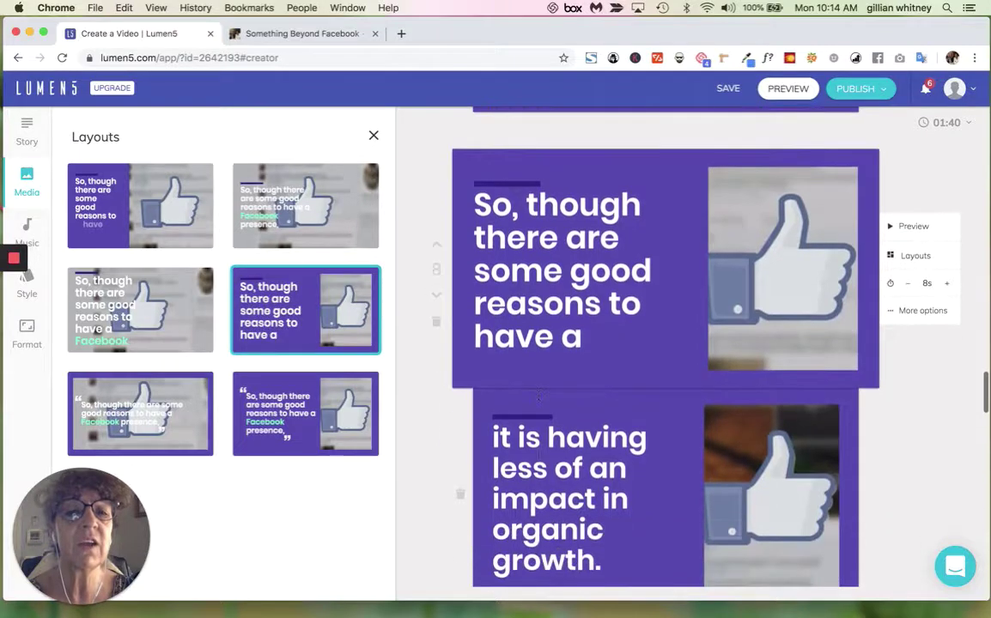
{"action": "scroll", "coordinate": [481, 404], "scroll_direction": "up", "scroll_amount": 5}
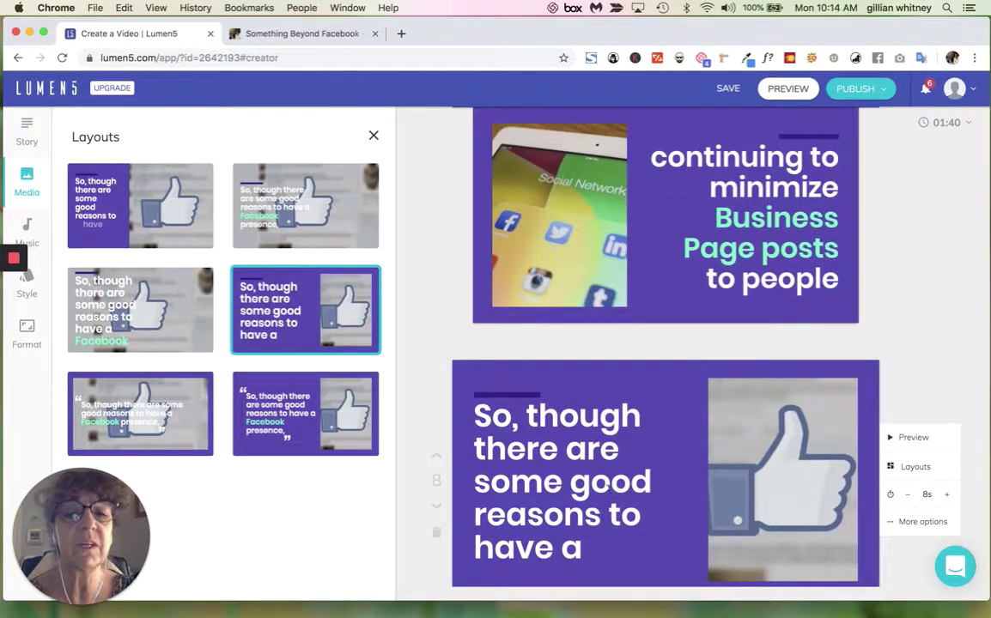
{"action": "scroll", "coordinate": [718, 412], "scroll_direction": "down", "scroll_amount": 4}
{"action": "scroll", "coordinate": [628, 508], "scroll_direction": "down", "scroll_amount": 8}
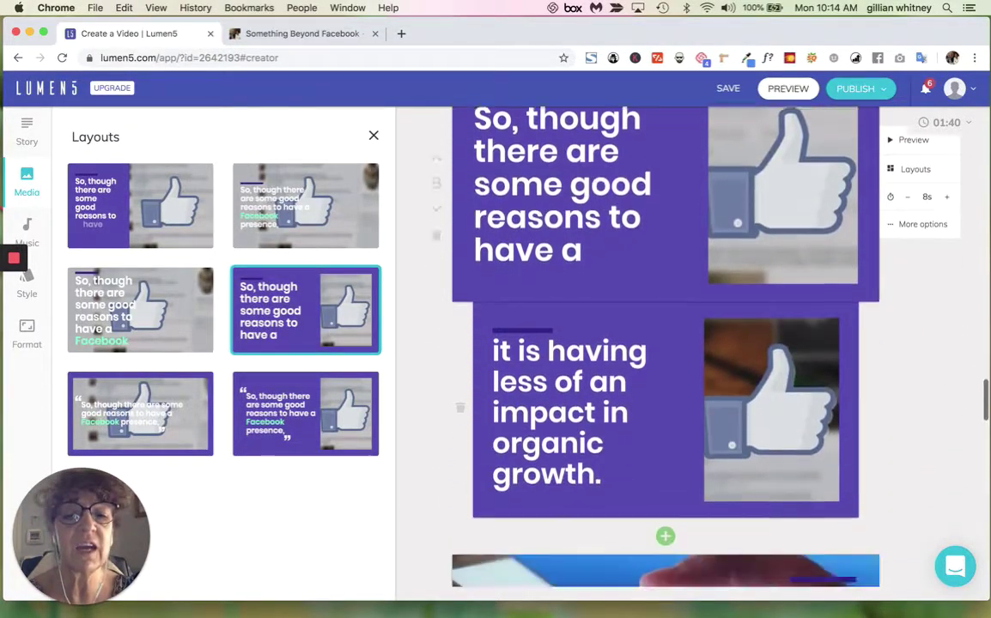
{"action": "scroll", "coordinate": [629, 507], "scroll_direction": "down", "scroll_amount": 3}
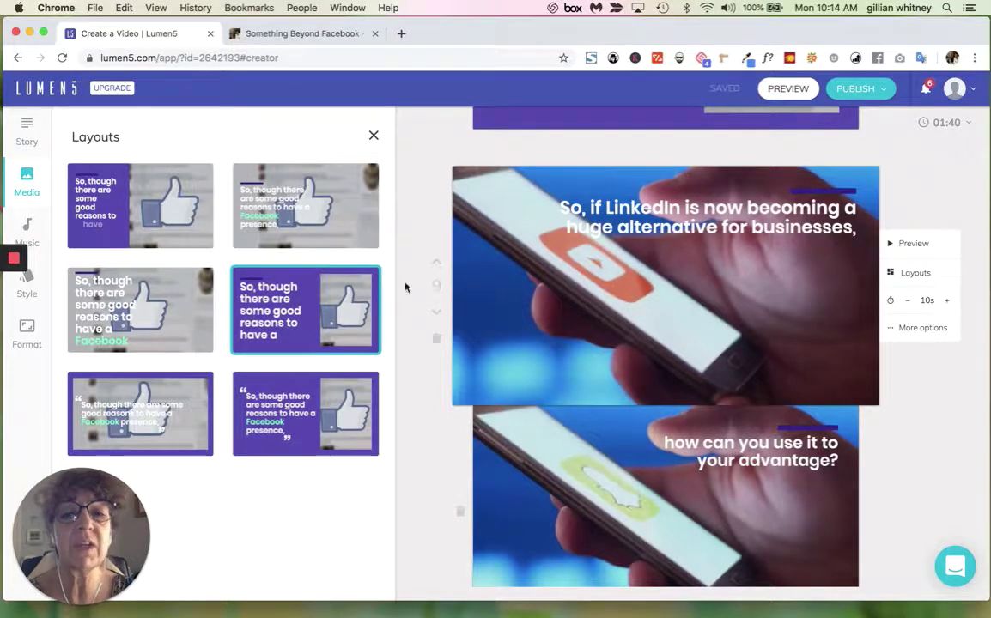
Drag the magnifying-glass social-apps photo from the Media library onto scene 9.
{"action": "left_click", "coordinate": [31, 193]}
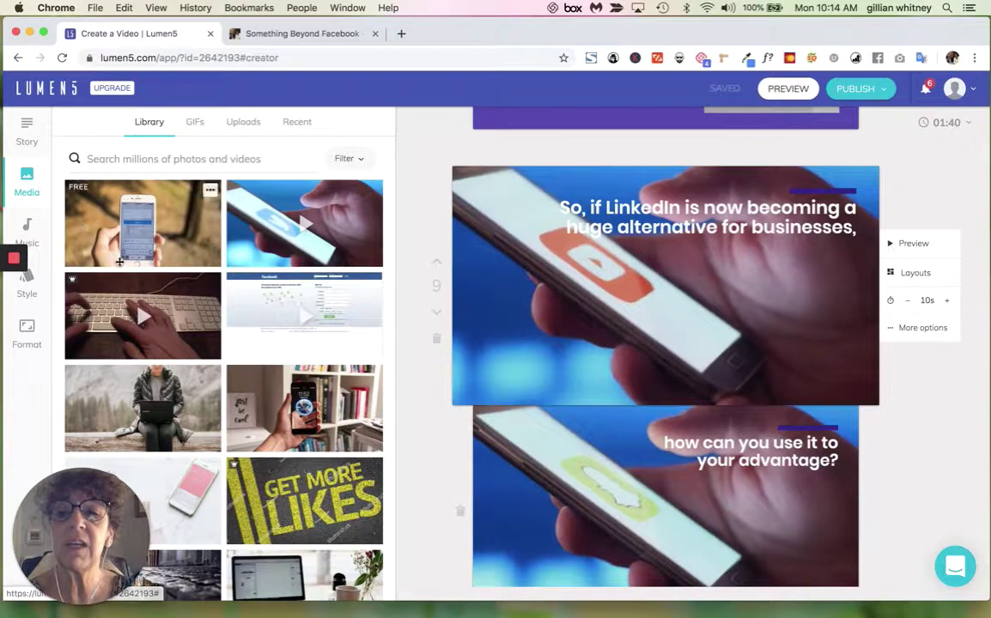
{"action": "scroll", "coordinate": [215, 378], "scroll_direction": "down", "scroll_amount": 5}
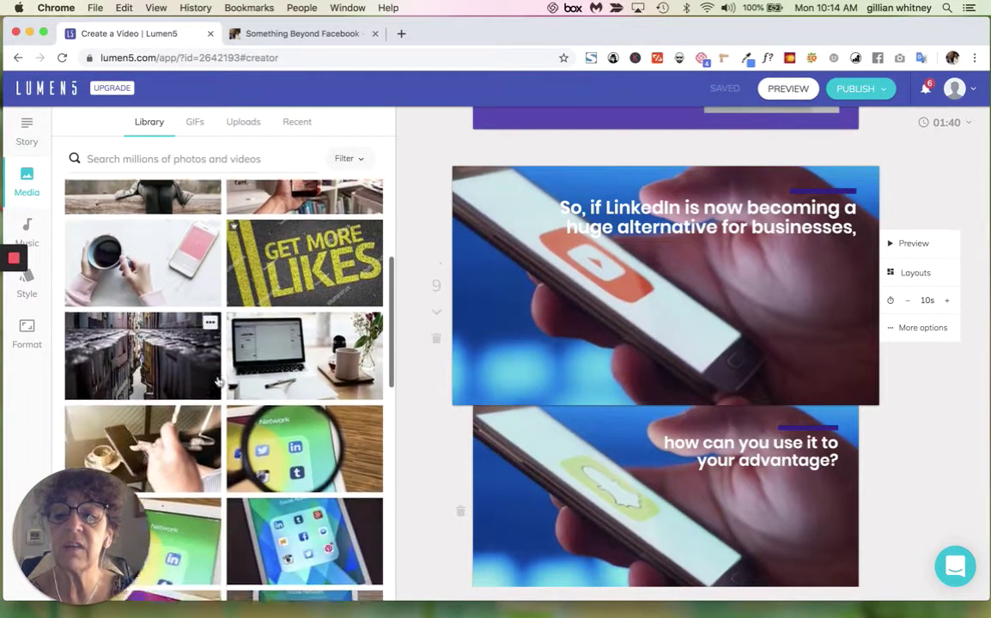
{"action": "scroll", "coordinate": [218, 382], "scroll_direction": "down", "scroll_amount": 3}
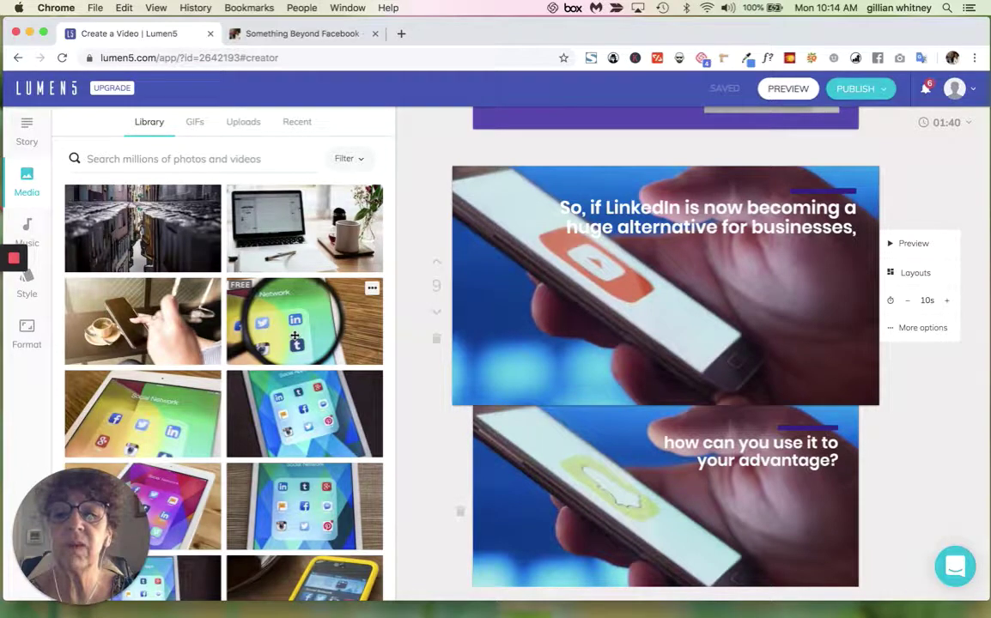
{"action": "left_click_drag", "start_coordinate": [294, 337], "coordinate": [574, 331]}
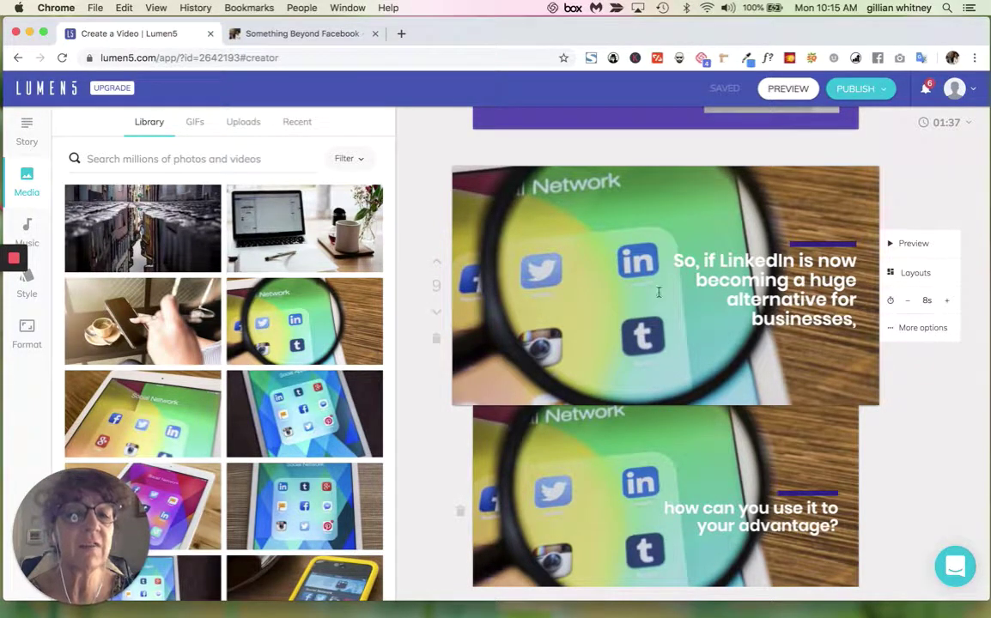
{"action": "scroll", "coordinate": [614, 387], "scroll_direction": "down", "scroll_amount": 10}
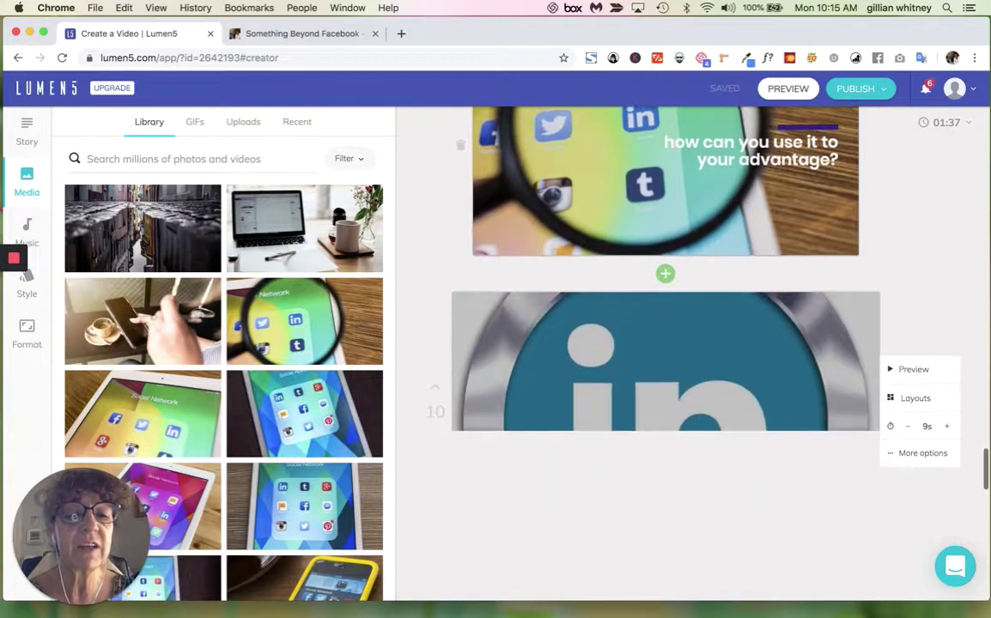
{"action": "scroll", "coordinate": [614, 387], "scroll_direction": "down", "scroll_amount": 3}
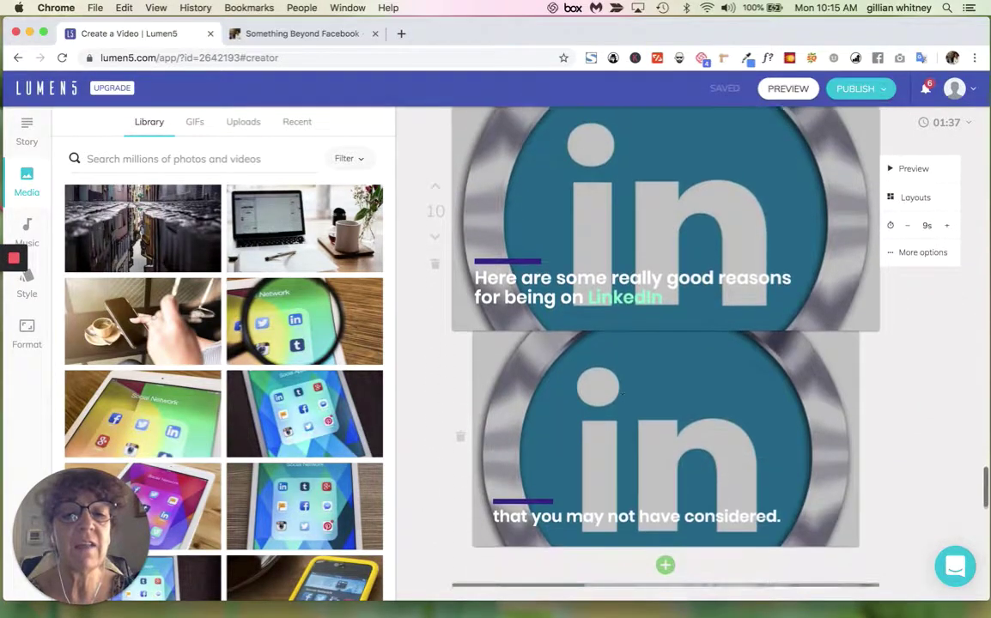
{"action": "scroll", "coordinate": [706, 419], "scroll_direction": "down", "scroll_amount": 7}
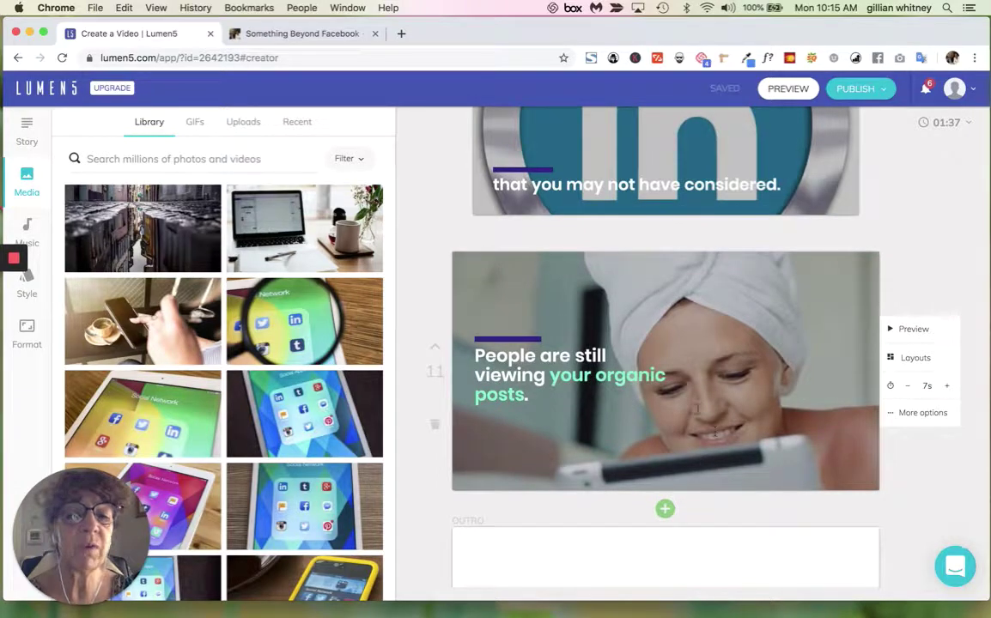
{"action": "scroll", "coordinate": [643, 404], "scroll_direction": "down", "scroll_amount": 4}
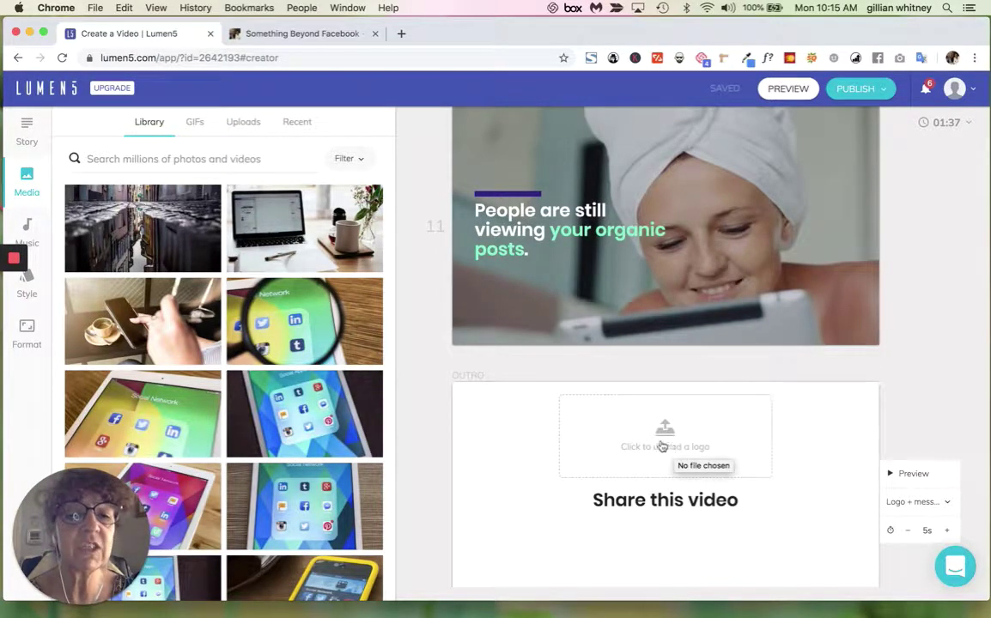
{"action": "scroll", "coordinate": [615, 496], "scroll_direction": "down", "scroll_amount": 3}
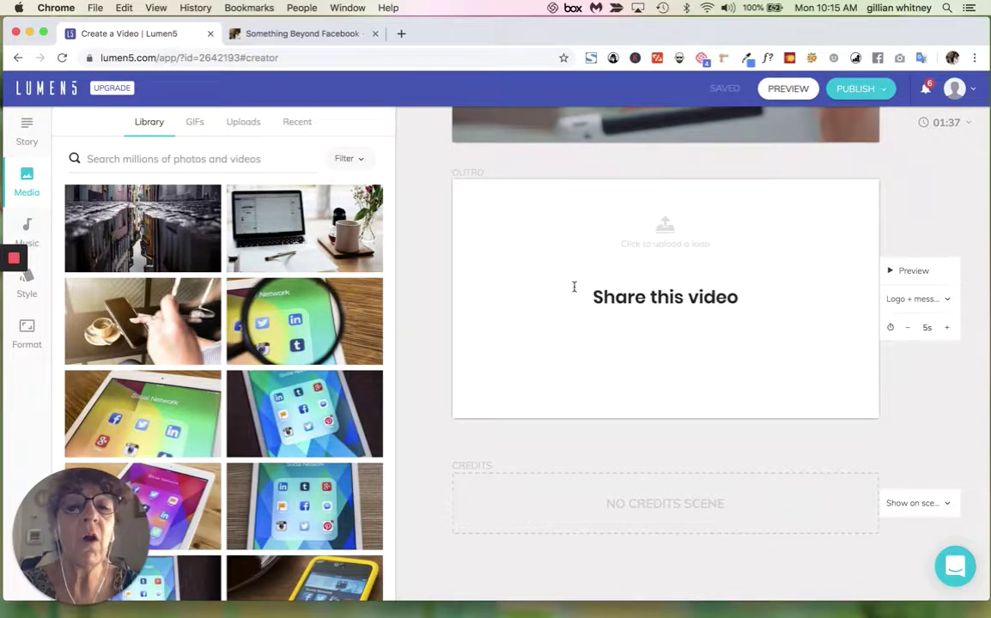
Replace 'Share this' in the outro with 'Read our full post at:' and start a new line.
{"action": "left_click_drag", "start_coordinate": [674, 301], "coordinate": [594, 302]}
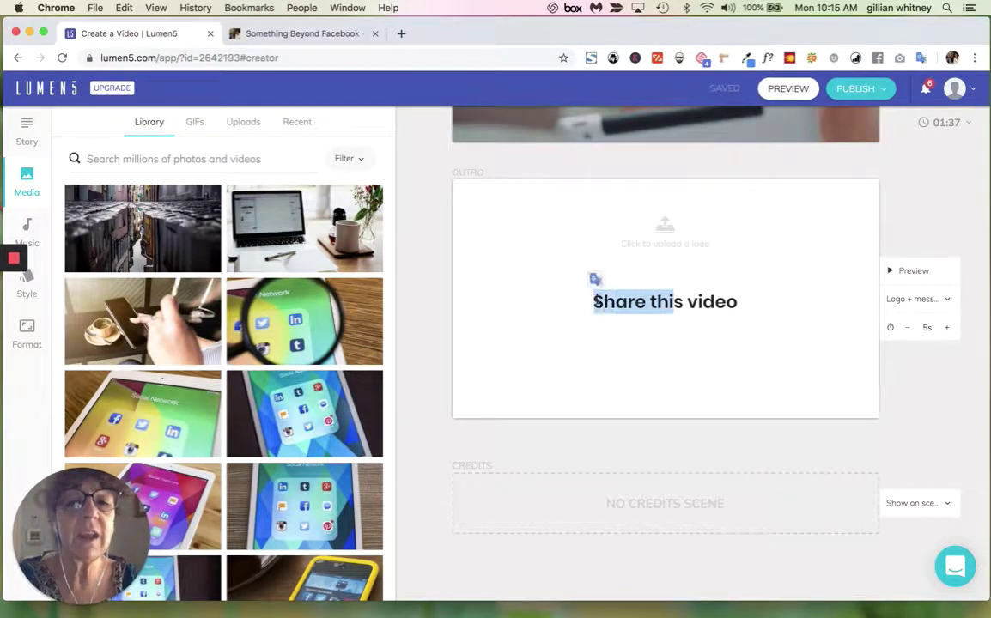
{"action": "type", "text": "Read "}
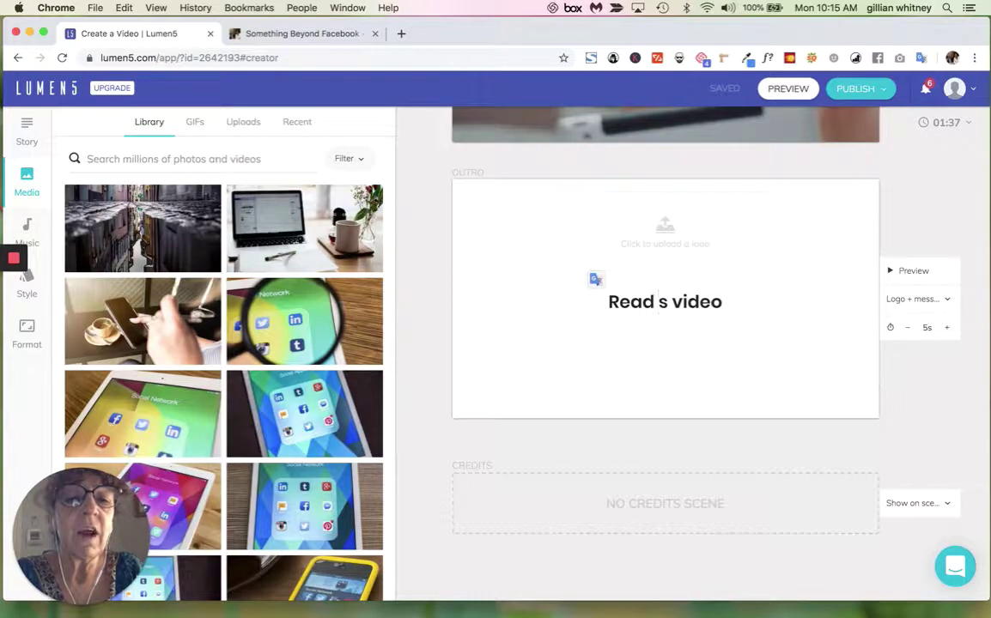
{"action": "type", "text": "our full "}
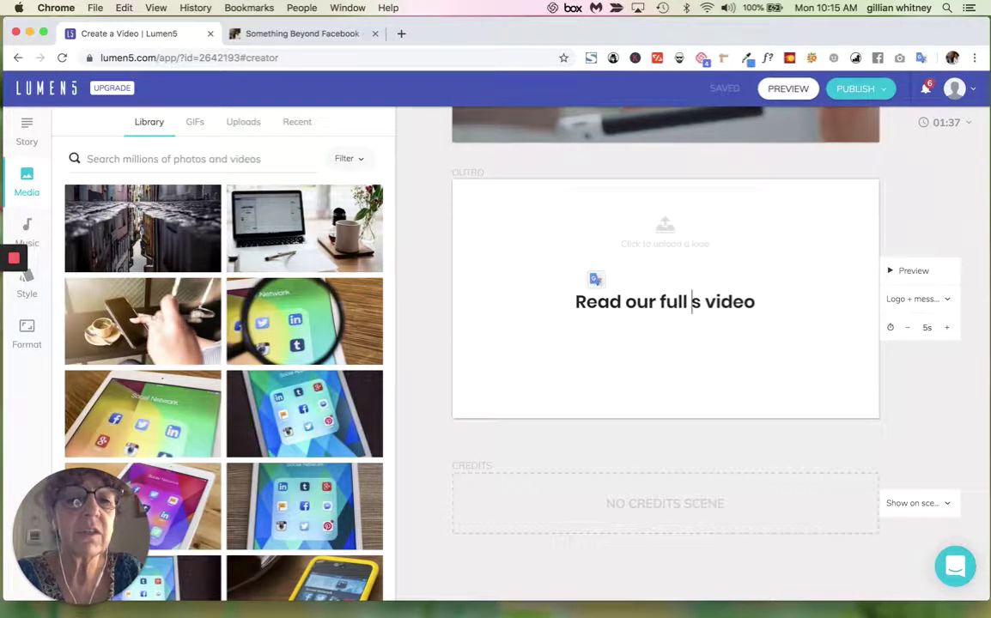
{"action": "type", "text": "post at"}
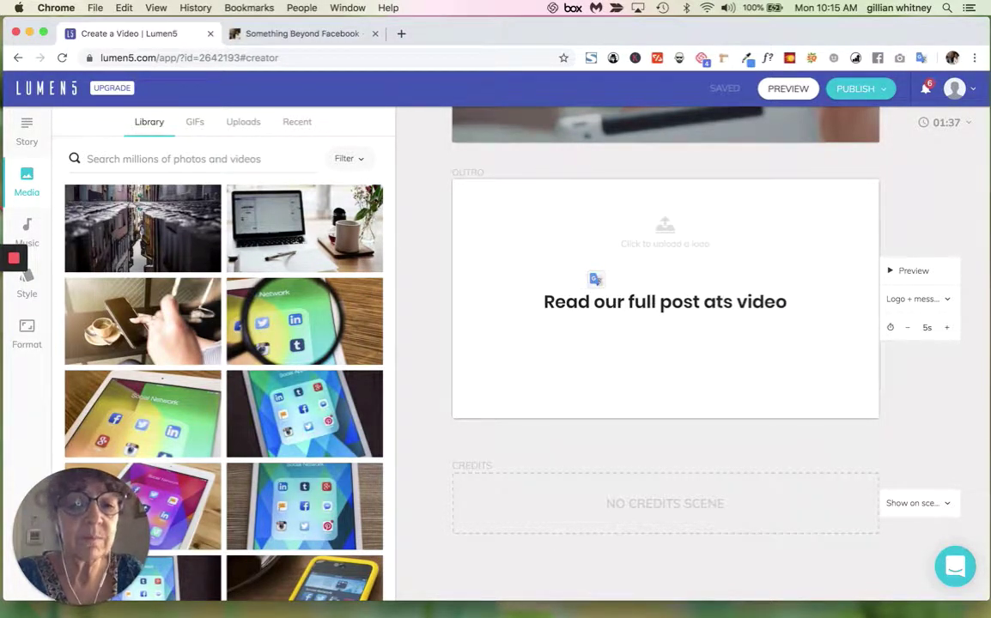
{"action": "type", "text": ":"}
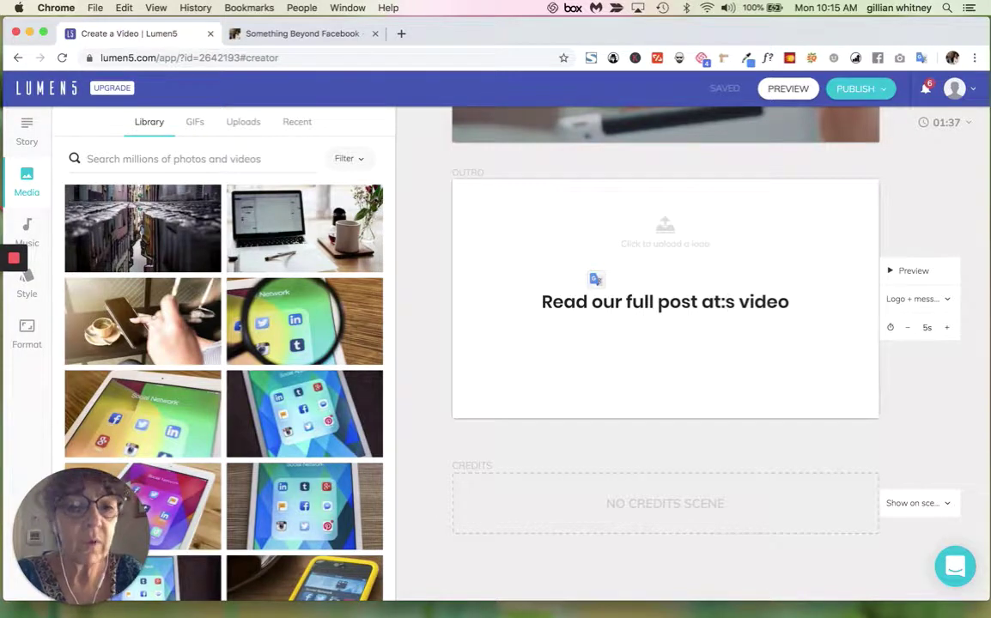
{"action": "key", "text": "Return"}
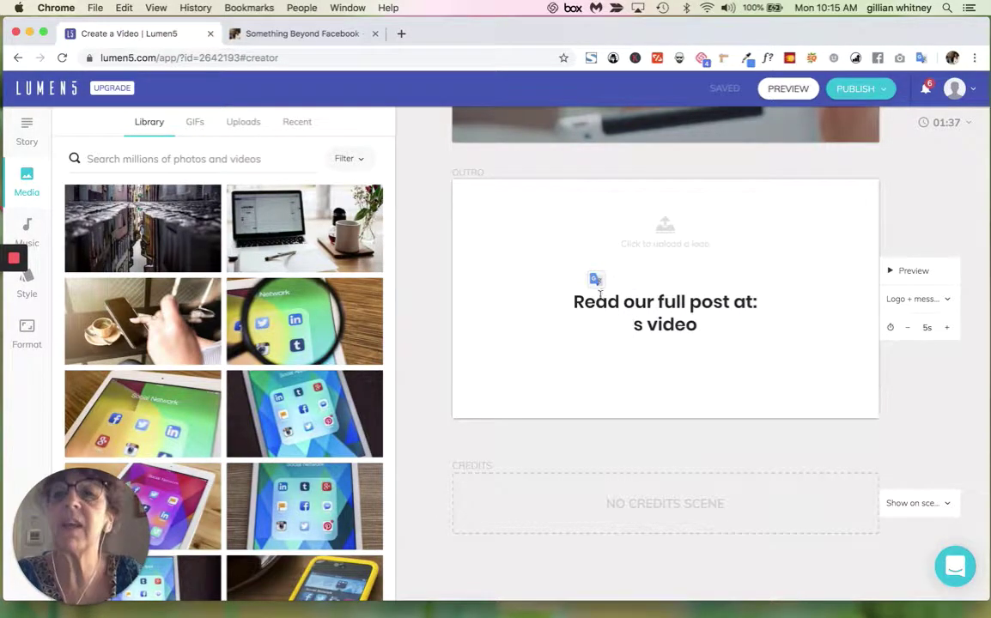
{"action": "left_click", "coordinate": [277, 34]}
{"action": "left_click", "coordinate": [212, 59]}
{"action": "left_click_drag", "start_coordinate": [207, 58], "coordinate": [89, 56]}
{"action": "key", "text": "super+c"}
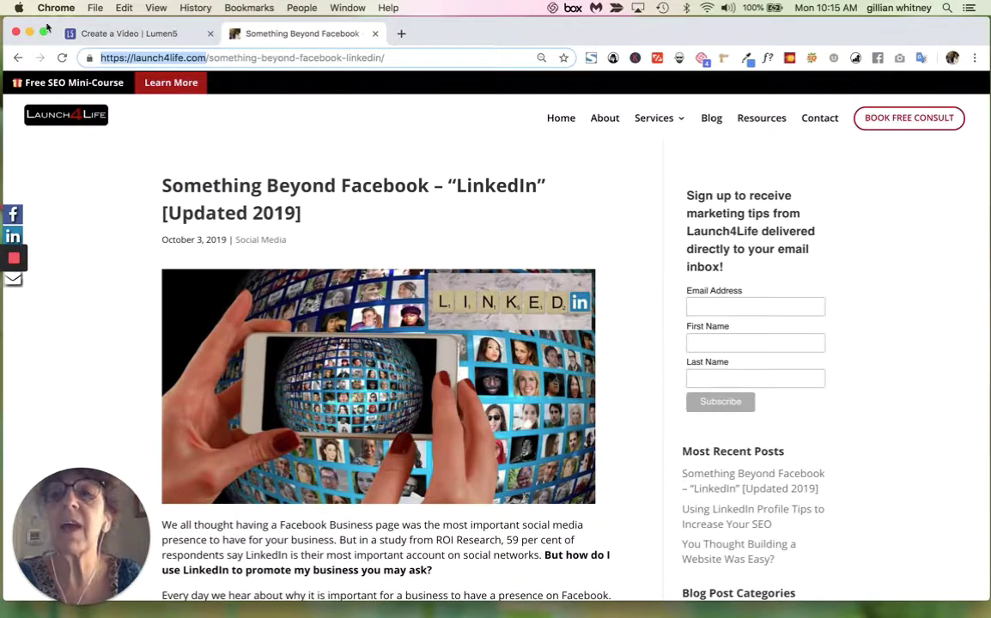
{"action": "left_click", "coordinate": [103, 32]}
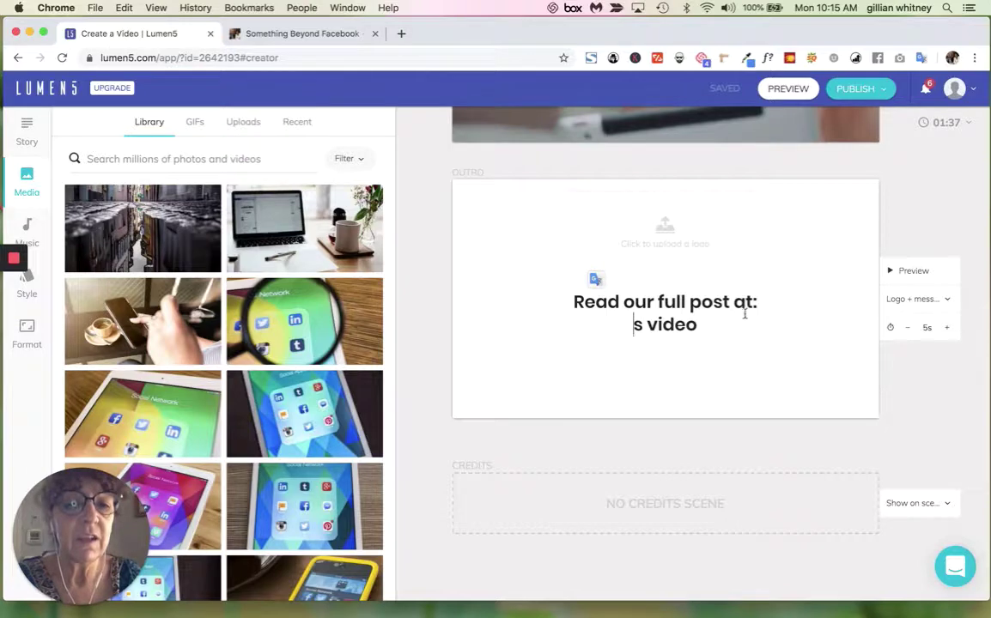
{"action": "left_click", "coordinate": [711, 331]}
{"action": "left_click_drag", "start_coordinate": [711, 332], "coordinate": [633, 324]}
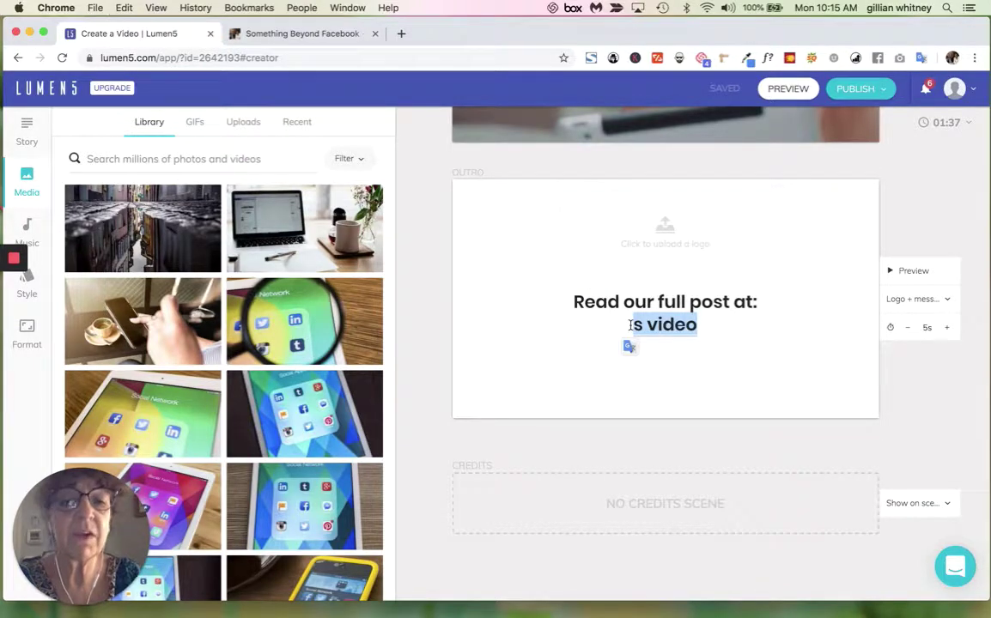
{"action": "key", "text": "super+v"}
Insert 'blog' so the outro reads 'Read our full blog post at:'.
{"action": "left_click", "coordinate": [662, 304]}
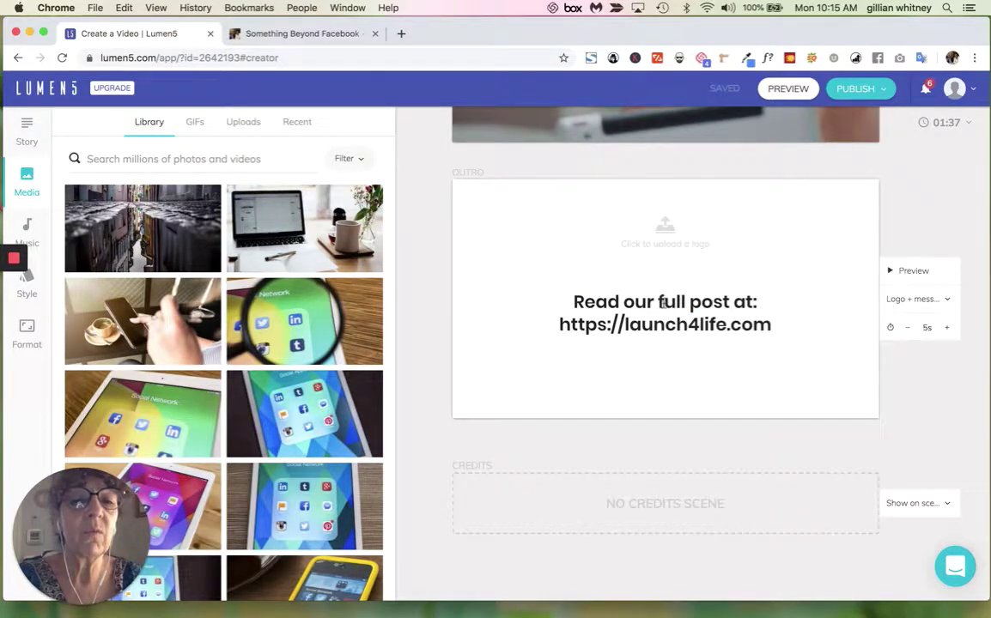
{"action": "key", "text": "BackSpace"}
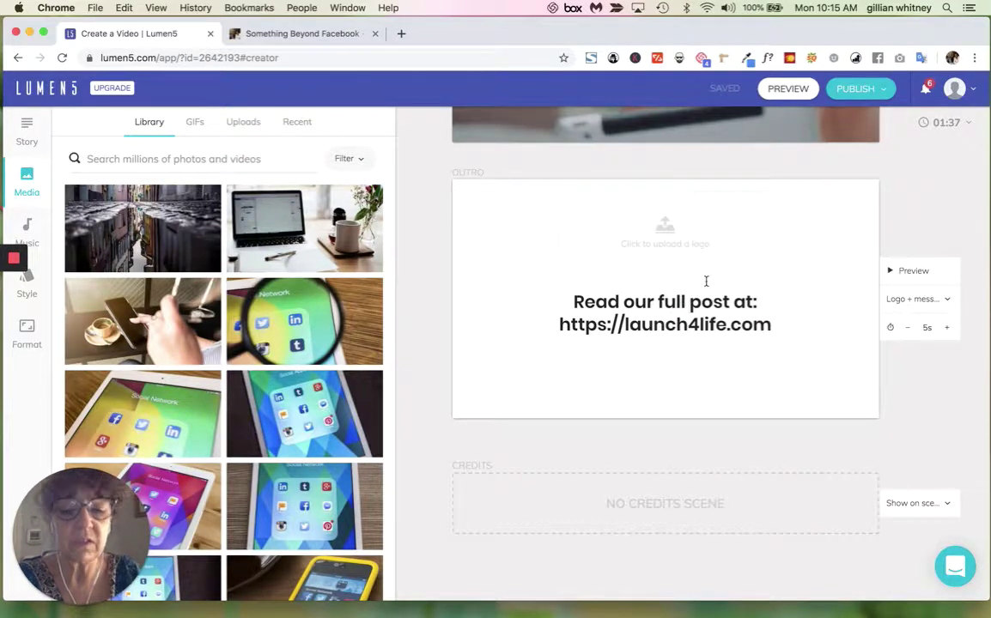
{"action": "type", "text": "blog"}
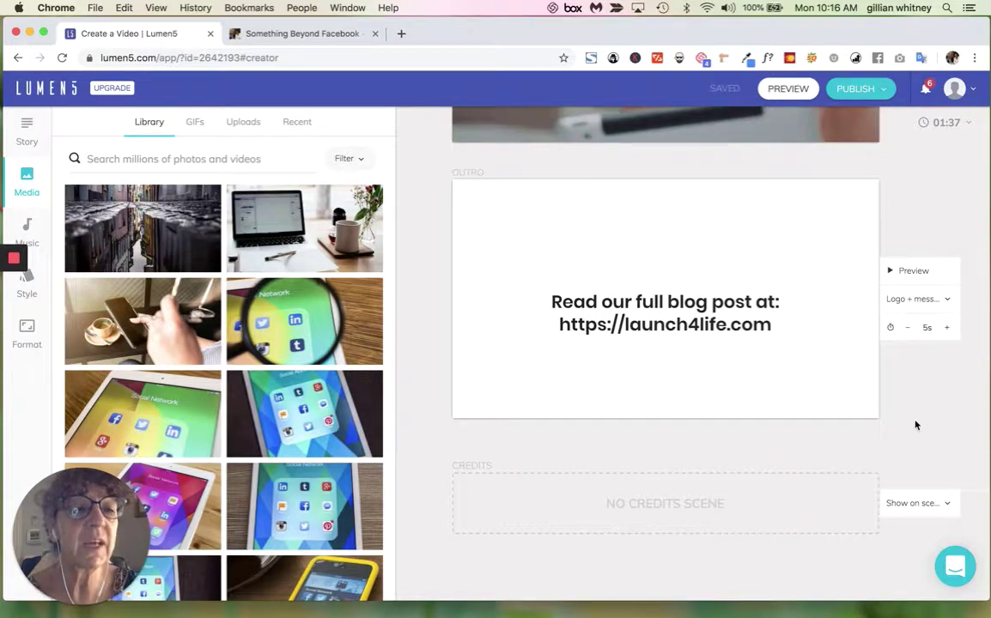
{"action": "scroll", "coordinate": [735, 432], "scroll_direction": "up", "scroll_amount": 10}
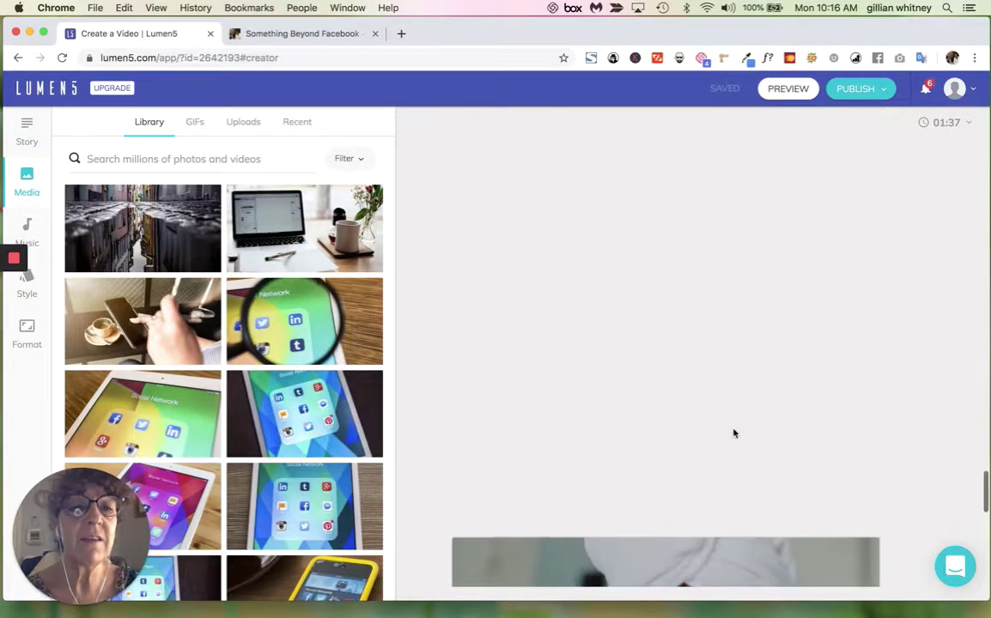
{"action": "scroll", "coordinate": [733, 428], "scroll_direction": "up", "scroll_amount": 5}
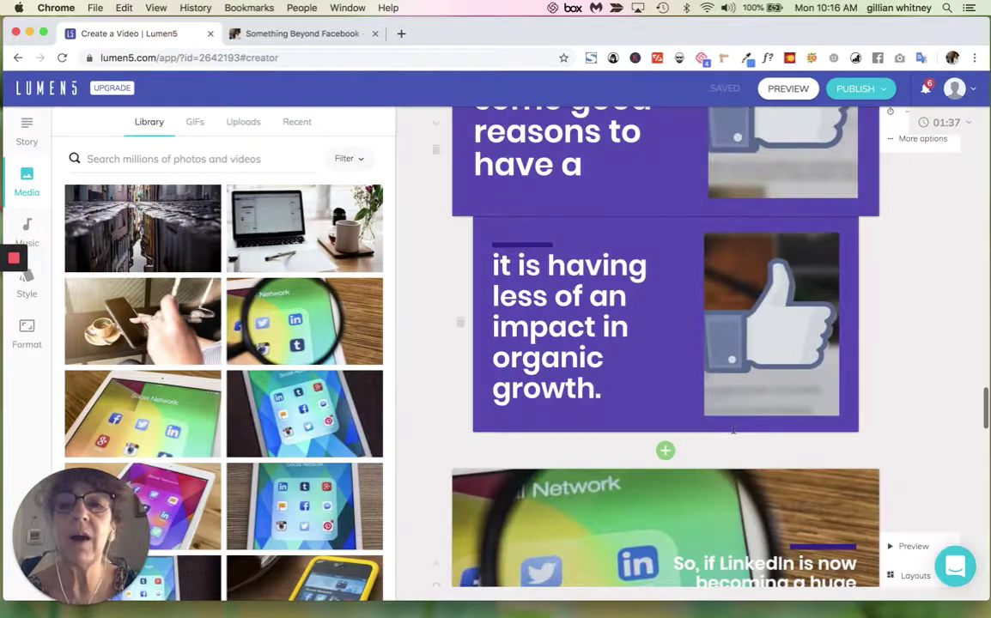
{"action": "scroll", "coordinate": [732, 427], "scroll_direction": "down", "scroll_amount": 15}
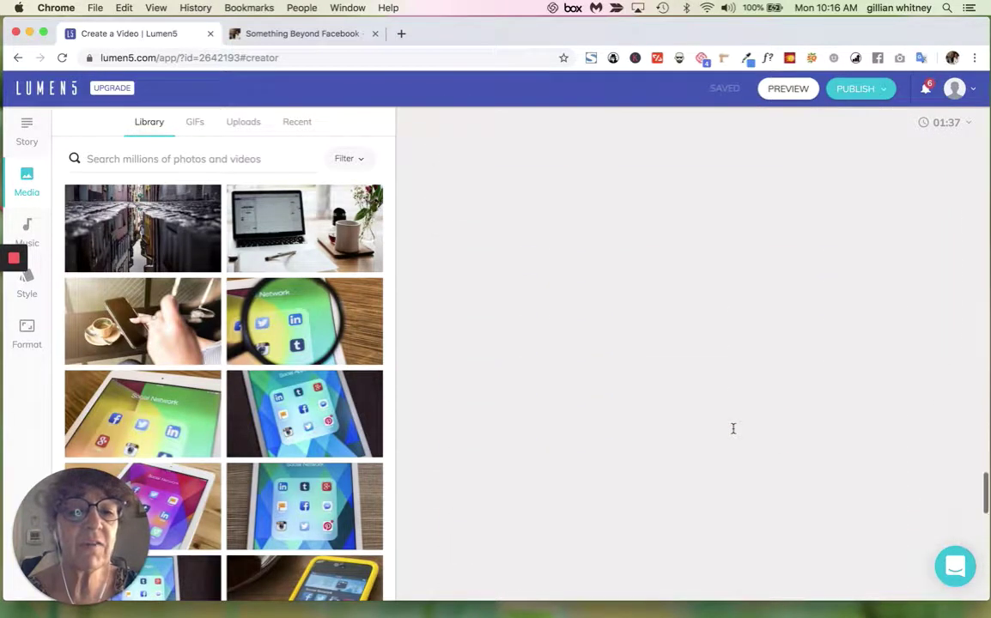
{"action": "scroll", "coordinate": [734, 429], "scroll_direction": "down", "scroll_amount": 10}
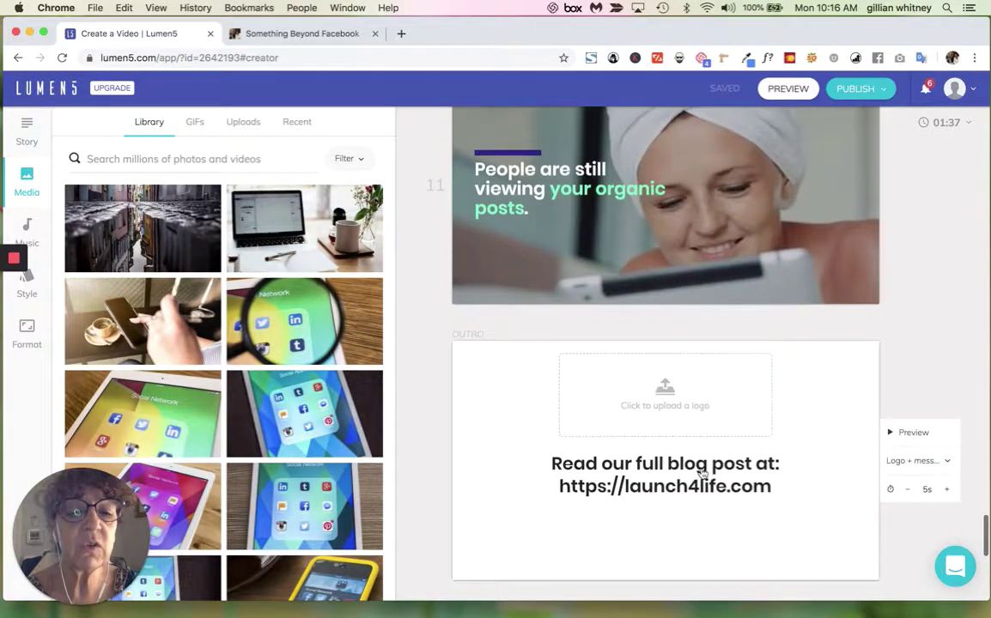
{"action": "scroll", "coordinate": [660, 515], "scroll_direction": "down", "scroll_amount": 3}
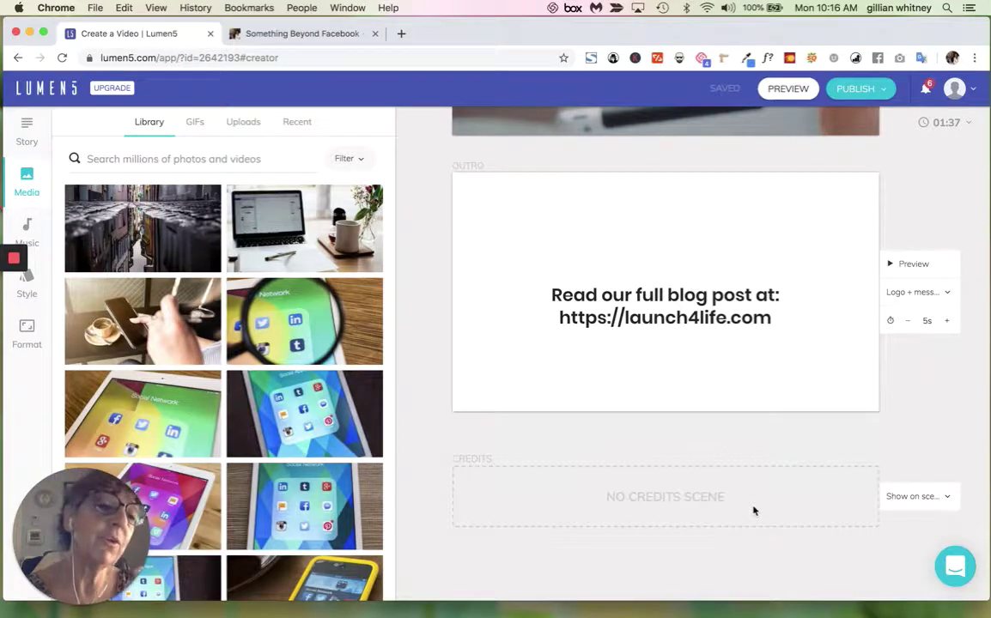
Start retyping scene 6's 'googles' quote as 'Searching on Google'.
{"action": "scroll", "coordinate": [747, 500], "scroll_direction": "up", "scroll_amount": 10}
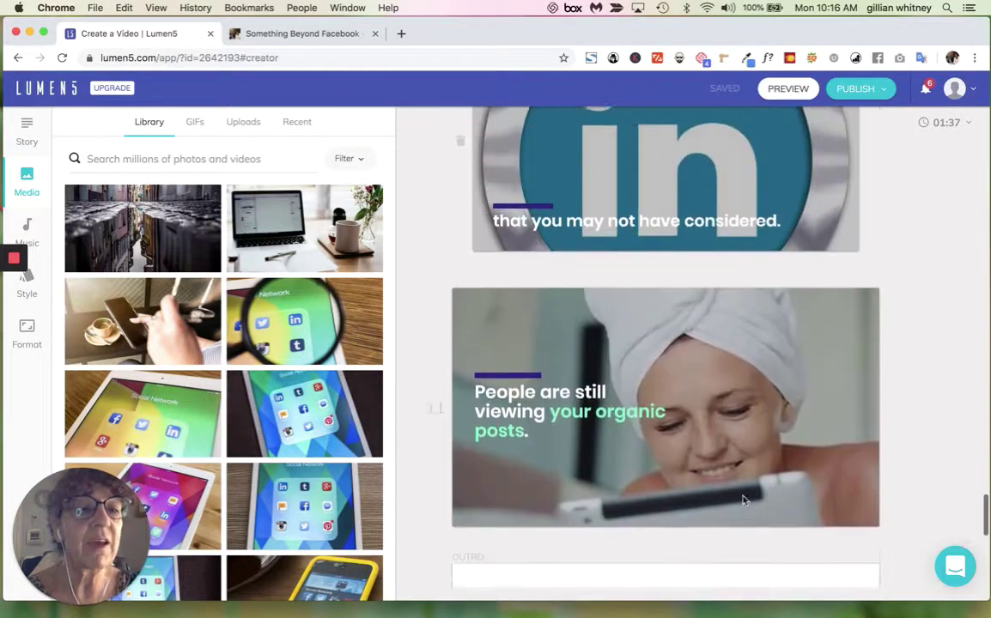
{"action": "scroll", "coordinate": [743, 496], "scroll_direction": "up", "scroll_amount": 10}
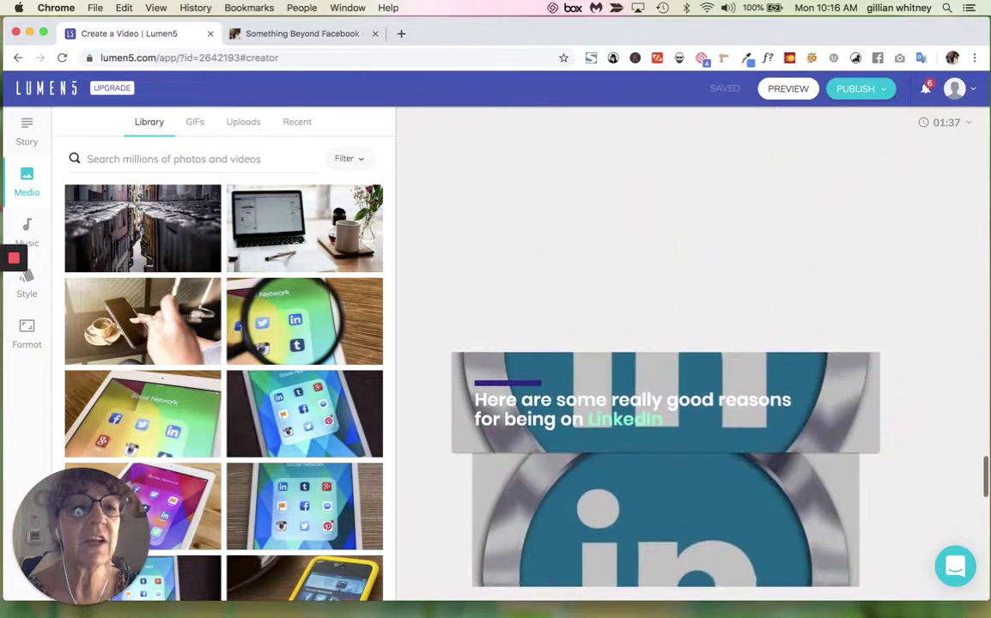
{"action": "scroll", "coordinate": [742, 496], "scroll_direction": "up", "scroll_amount": 10}
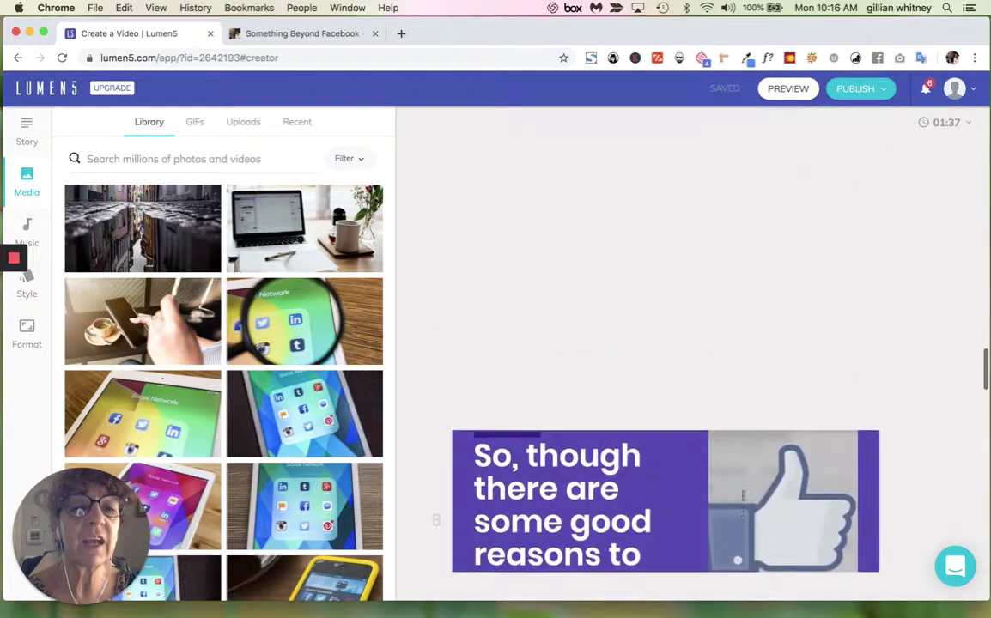
{"action": "scroll", "coordinate": [703, 490], "scroll_direction": "up", "scroll_amount": 10}
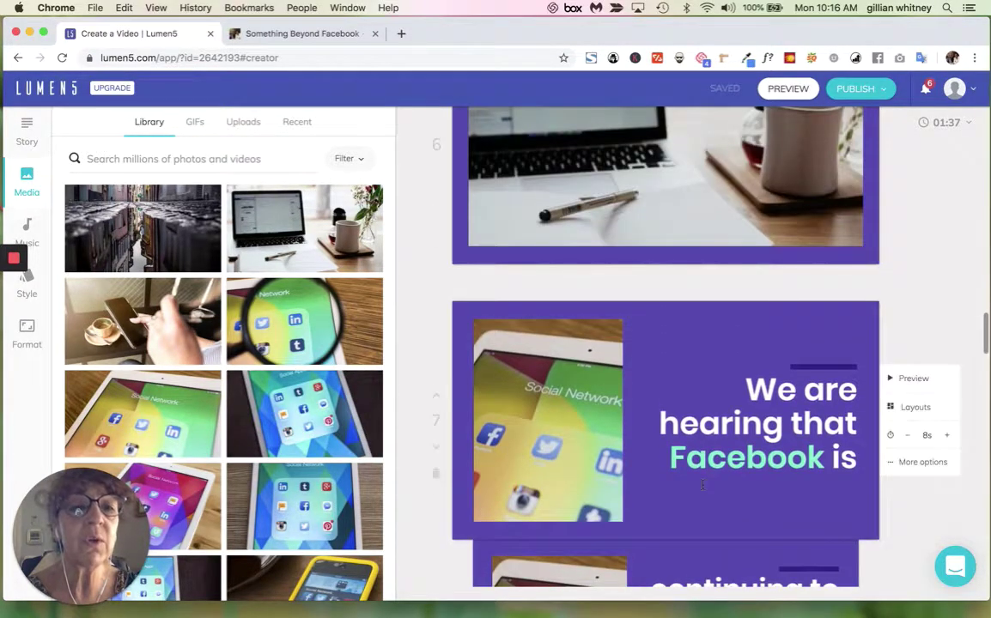
{"action": "scroll", "coordinate": [702, 489], "scroll_direction": "down", "scroll_amount": 3}
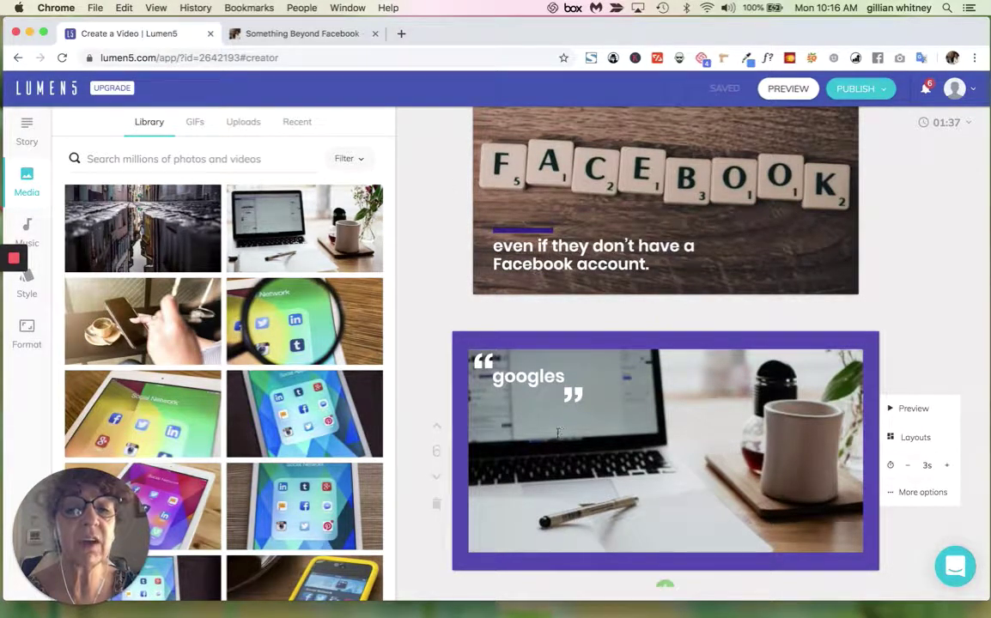
{"action": "scroll", "coordinate": [559, 427], "scroll_direction": "down", "scroll_amount": 5}
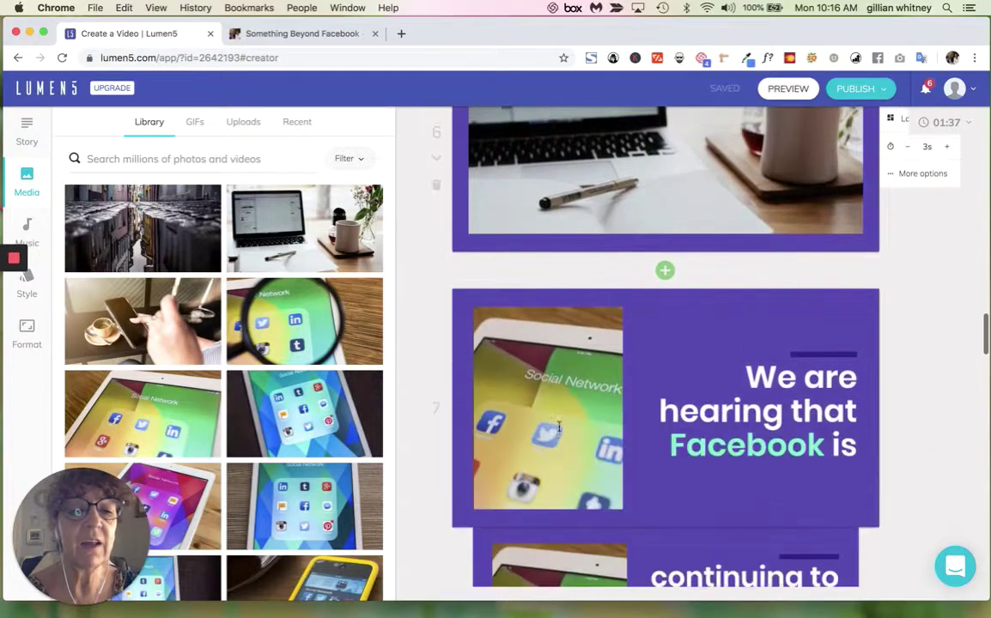
{"action": "scroll", "coordinate": [559, 427], "scroll_direction": "up", "scroll_amount": 5}
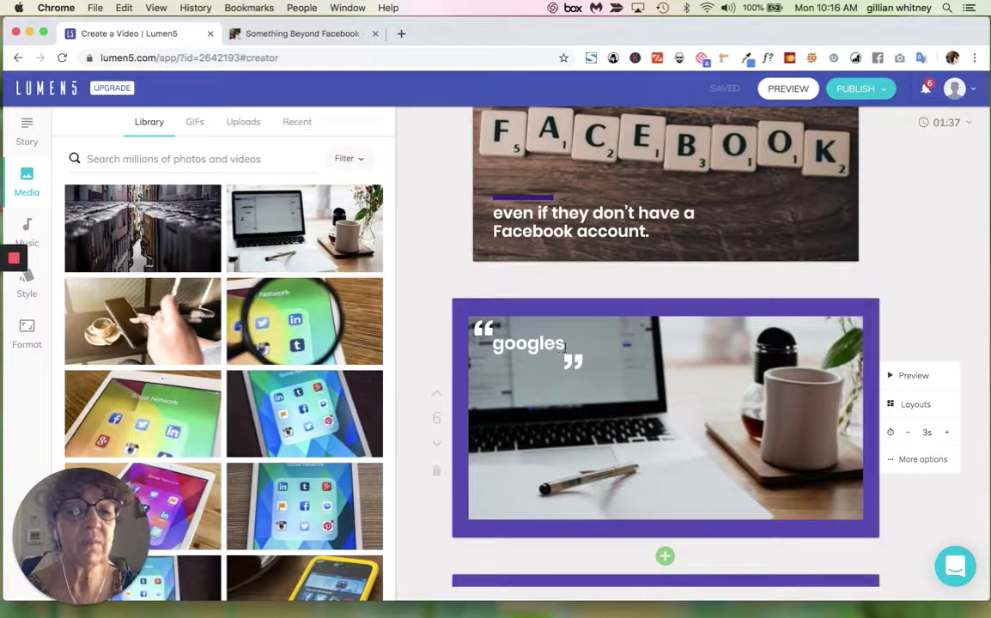
{"action": "scroll", "coordinate": [564, 346], "scroll_direction": "down", "scroll_amount": 2}
{"action": "left_click", "coordinate": [551, 252]}
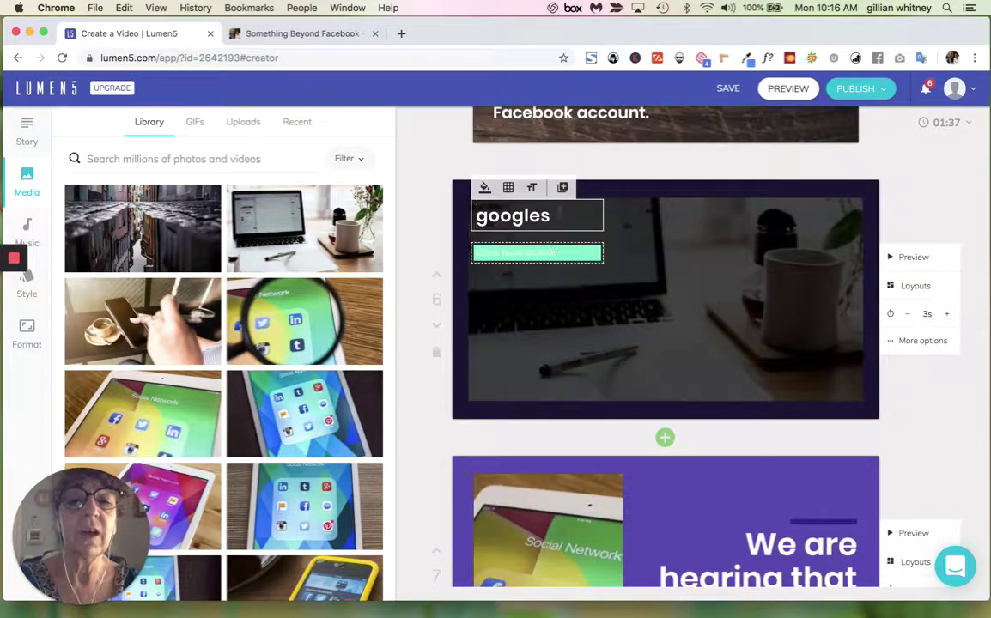
{"action": "type", "text": "Seargh"}
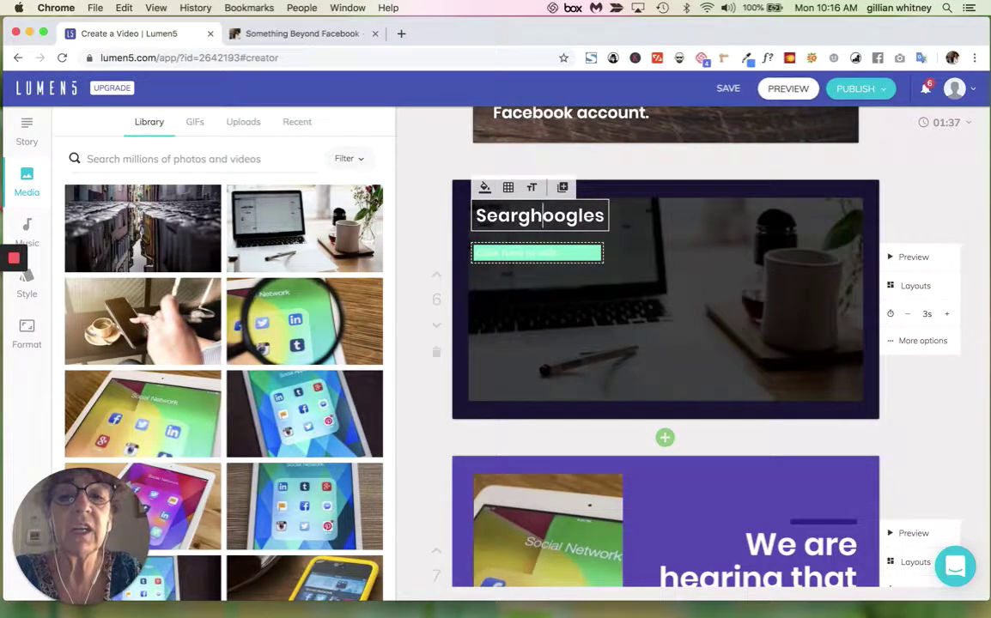
{"action": "key", "text": "BackSpace"}
{"action": "key", "text": "BackSpace"}
{"action": "key", "text": "BackSpace"}
{"action": "type", "text": "ching"}
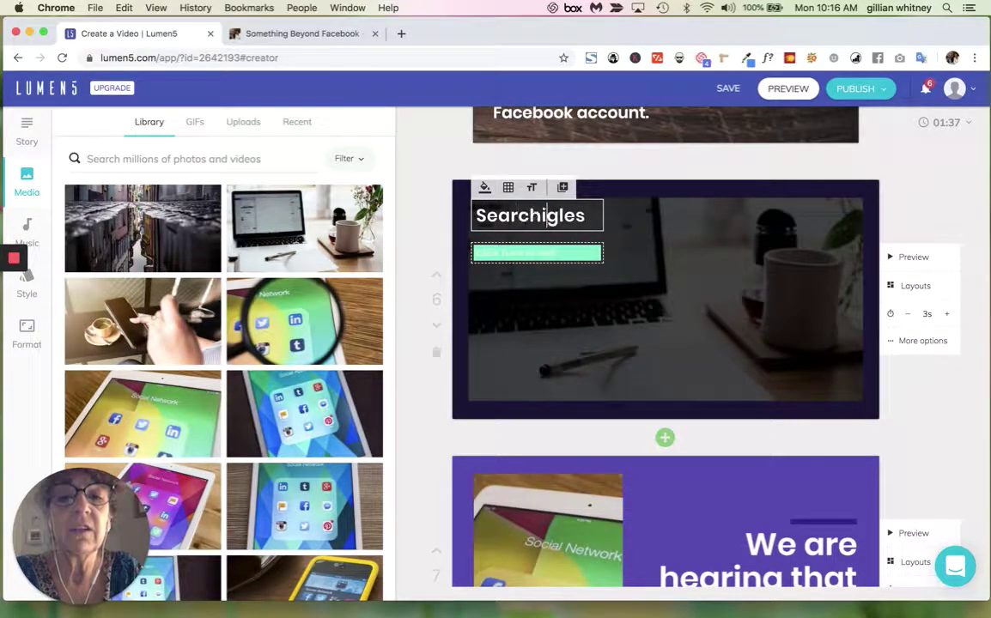
{"action": "type", "text": "n Goolg"}
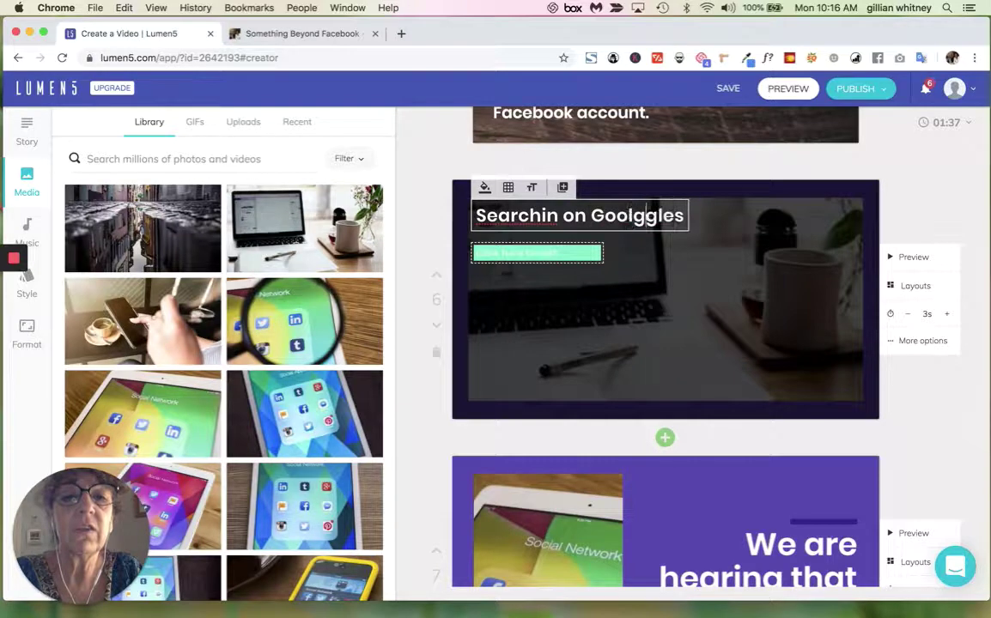
Fix the typos so scene 6's title reads 'Searching on Google', then exit text editing.
{"action": "key", "text": "shift+Right"}
{"action": "key", "text": "Right"}
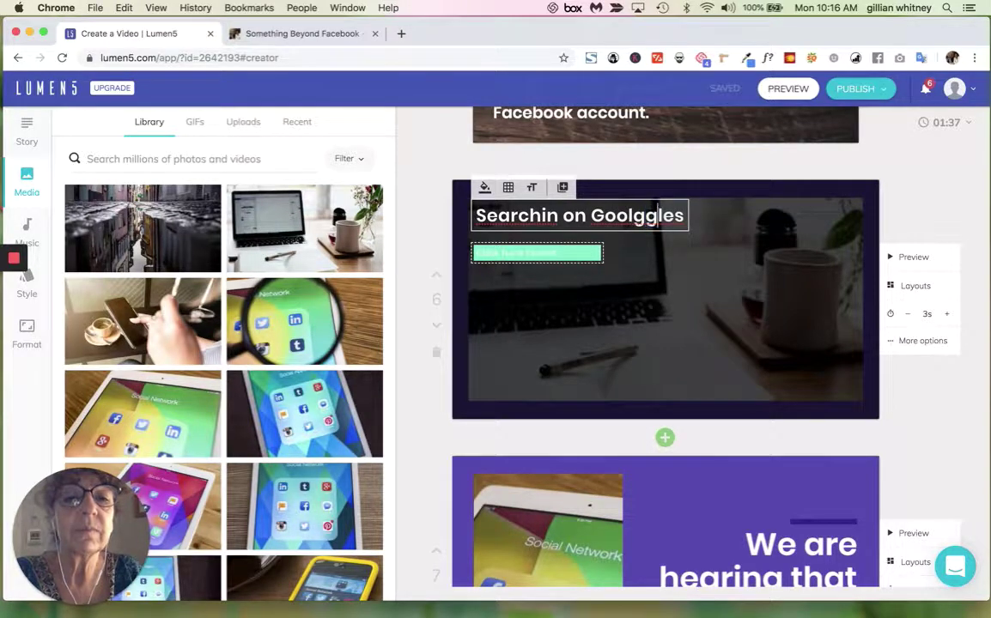
{"action": "key", "text": "BackSpace"}
{"action": "key", "text": "BackSpace"}
{"action": "key", "text": "BackSpace"}
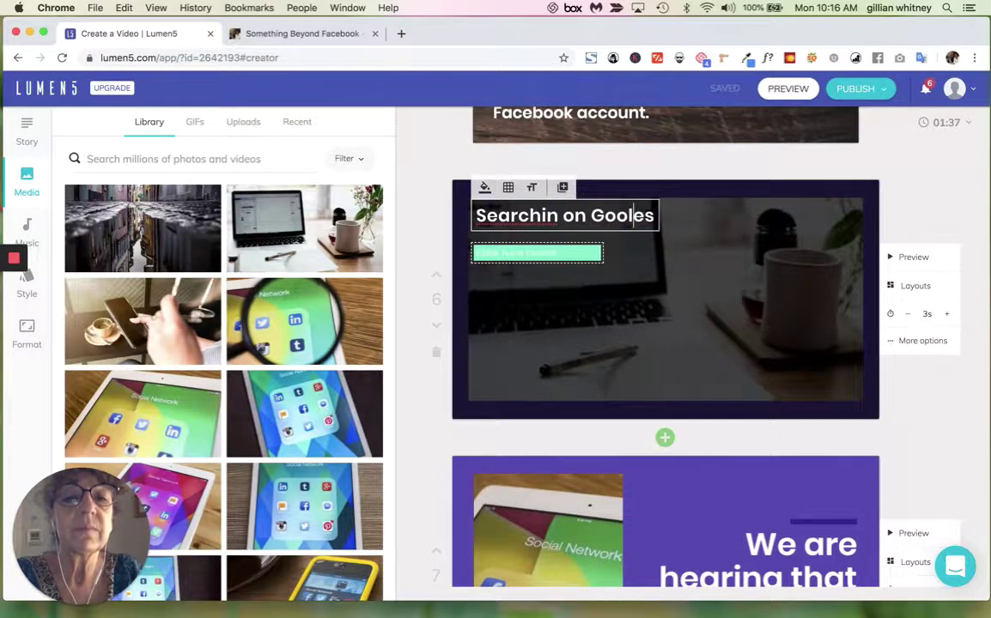
{"action": "key", "text": "Delete"}
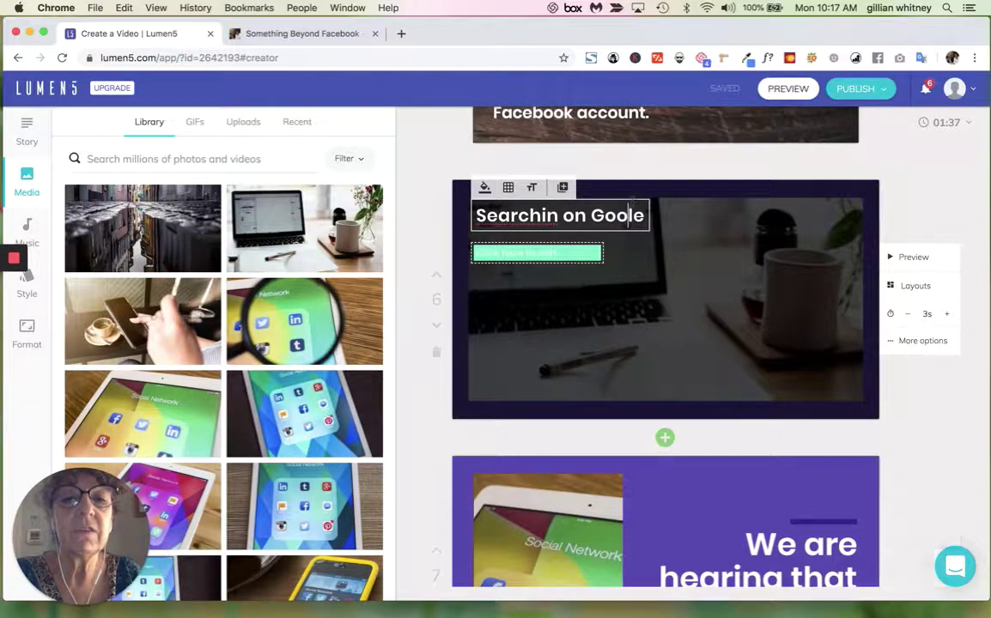
{"action": "type", "text": "g"}
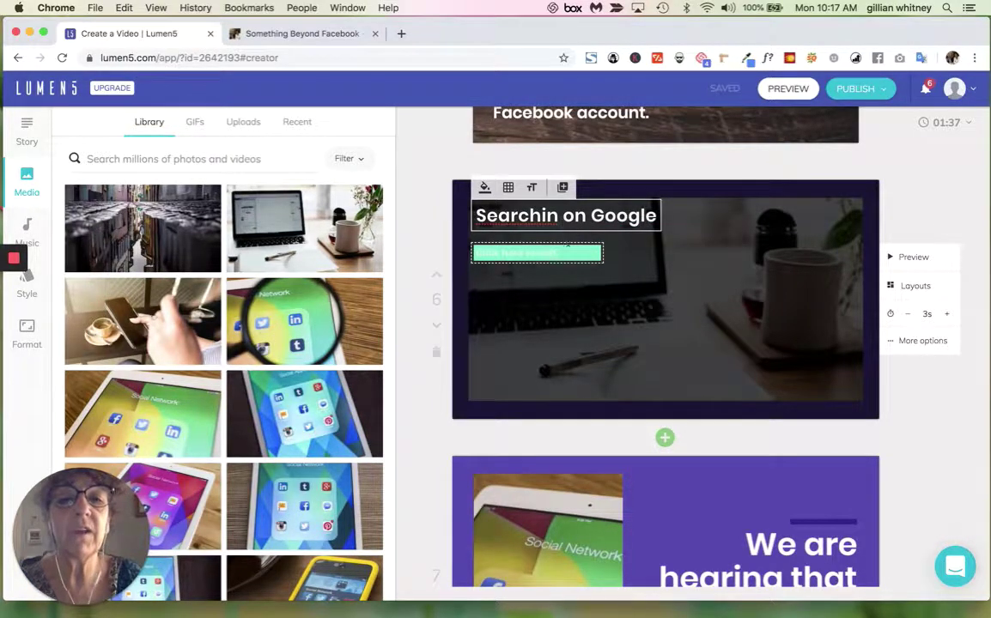
{"action": "left_click", "coordinate": [560, 215]}
{"action": "type", "text": "g"}
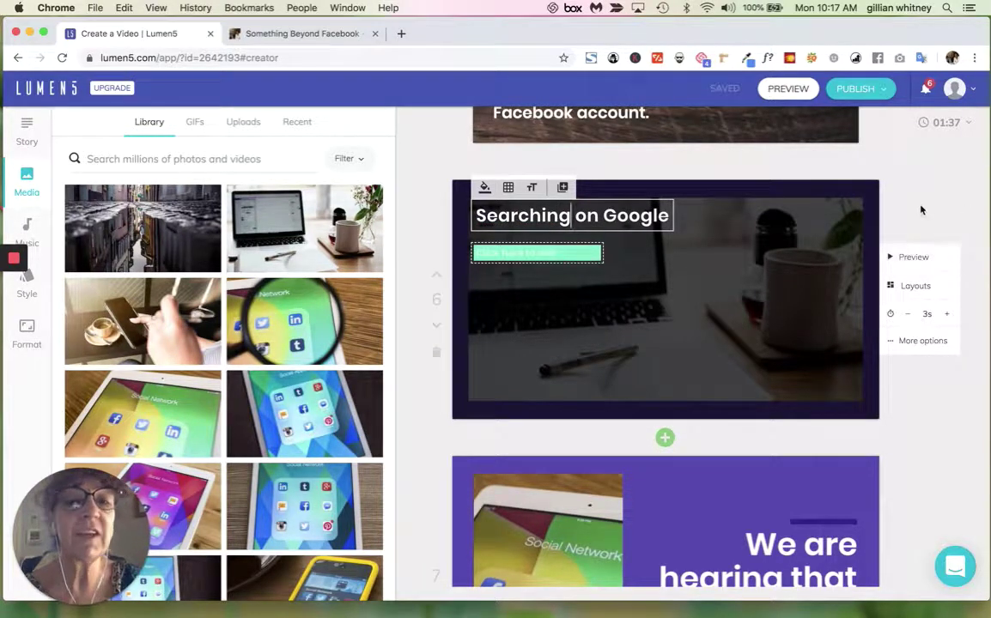
{"action": "left_click", "coordinate": [708, 362]}
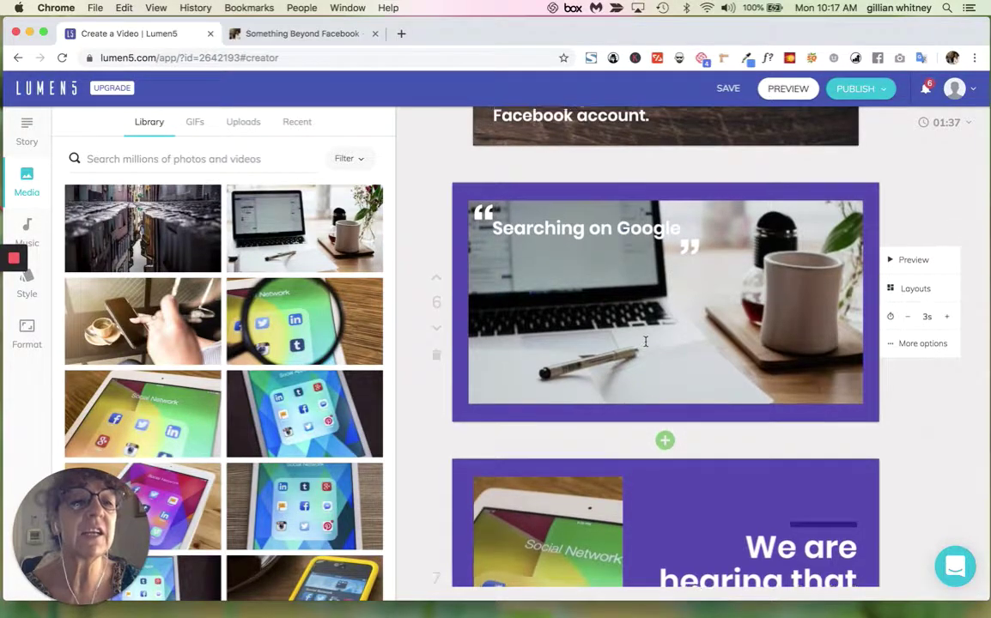
{"action": "scroll", "coordinate": [574, 276], "scroll_direction": "up", "scroll_amount": 5}
{"action": "scroll", "coordinate": [645, 343], "scroll_direction": "up", "scroll_amount": 10}
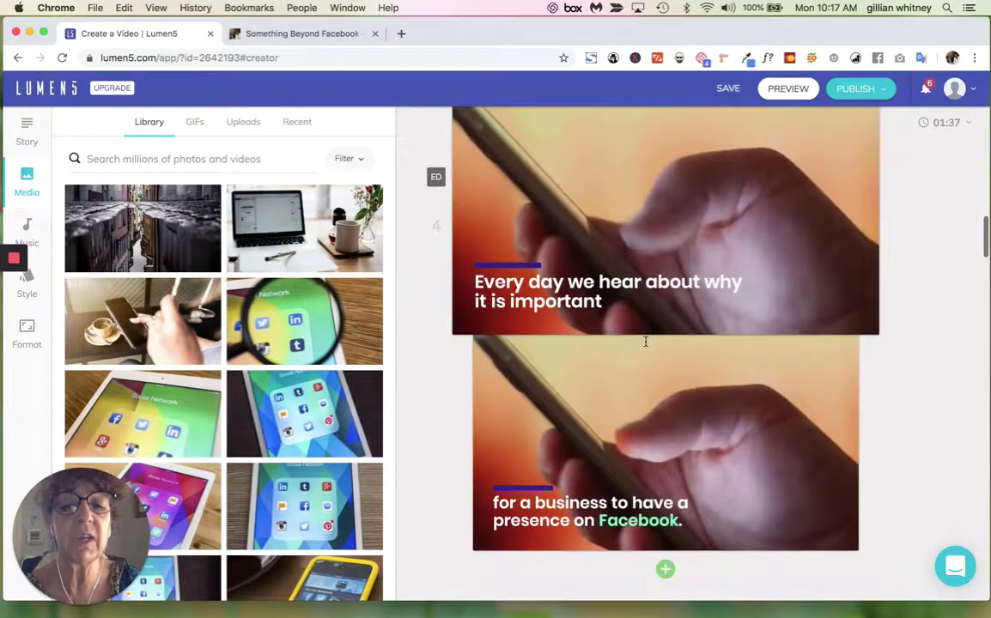
{"action": "scroll", "coordinate": [646, 343], "scroll_direction": "up", "scroll_amount": 10}
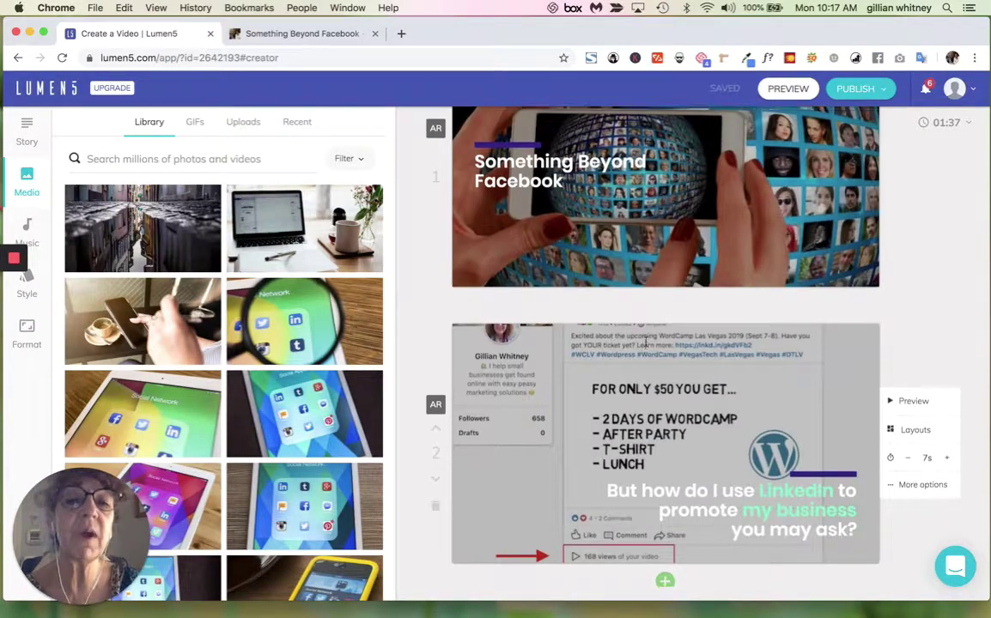
{"action": "scroll", "coordinate": [646, 342], "scroll_direction": "up", "scroll_amount": 3}
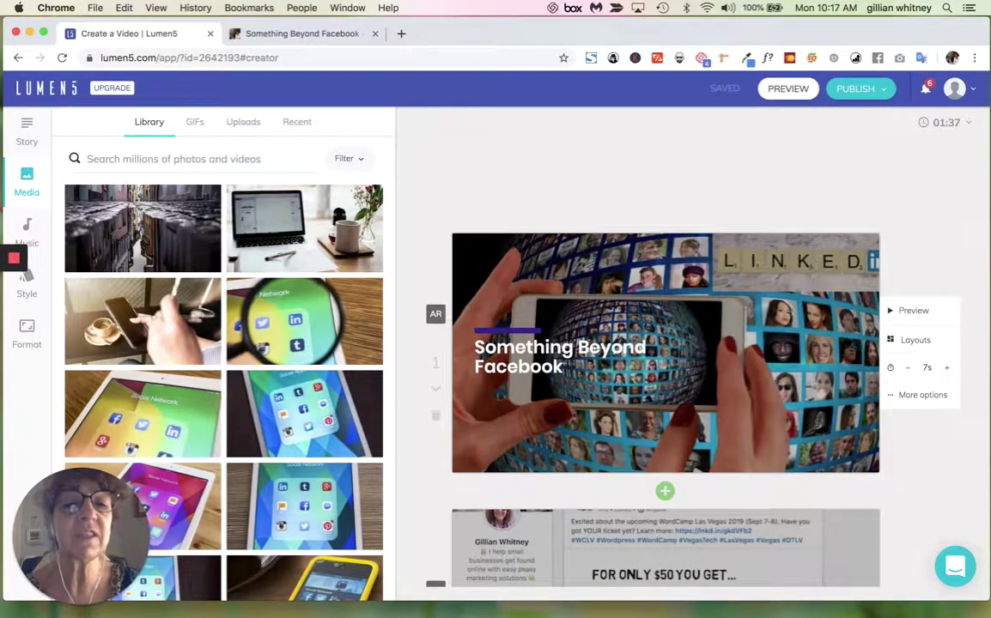
{"action": "scroll", "coordinate": [622, 388], "scroll_direction": "down", "scroll_amount": 5}
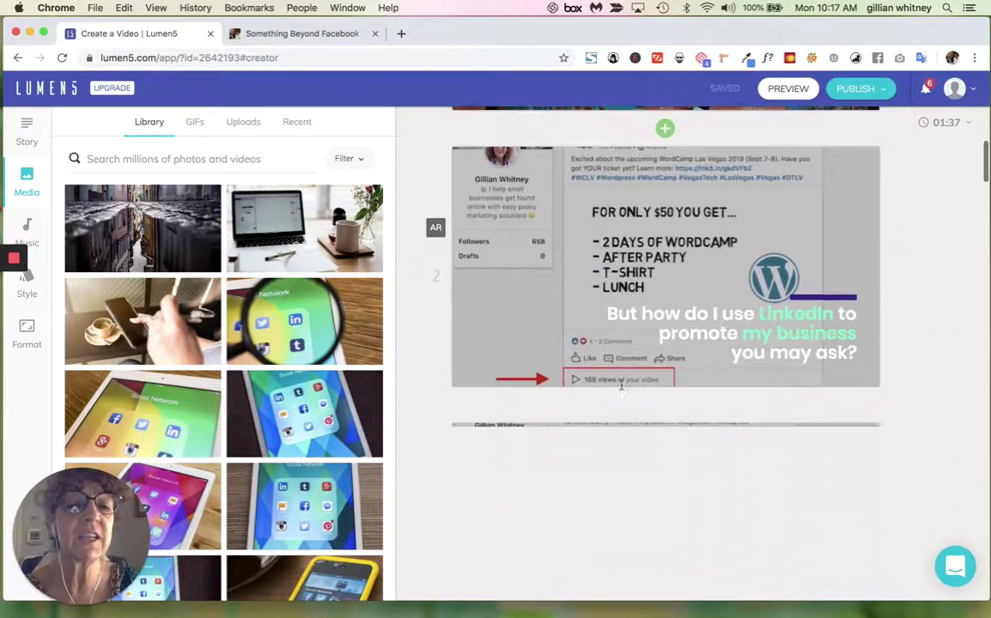
{"action": "scroll", "coordinate": [622, 388], "scroll_direction": "down", "scroll_amount": 3}
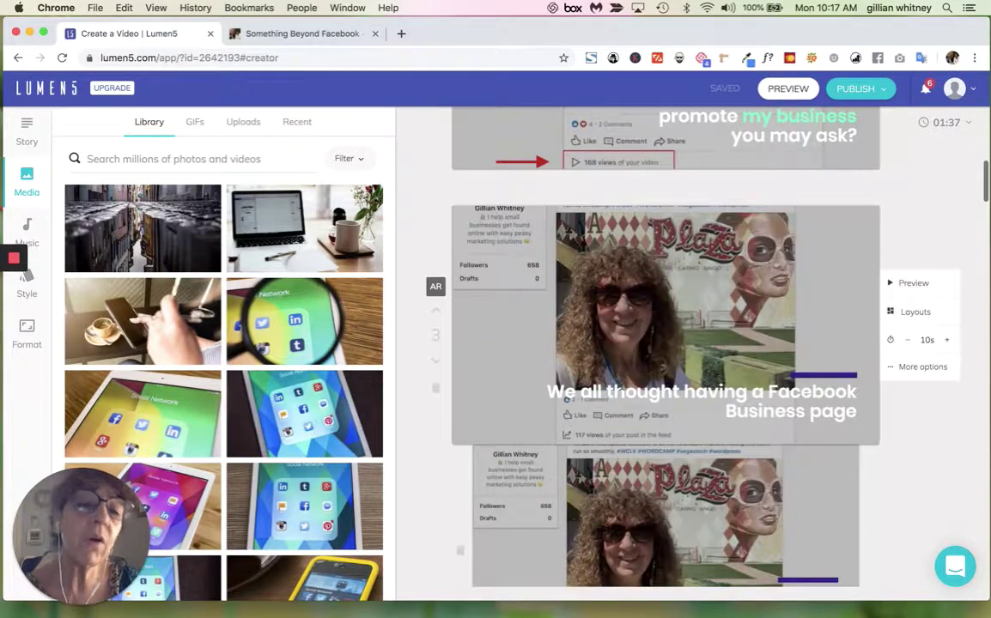
{"action": "scroll", "coordinate": [665, 344], "scroll_direction": "down", "scroll_amount": 2}
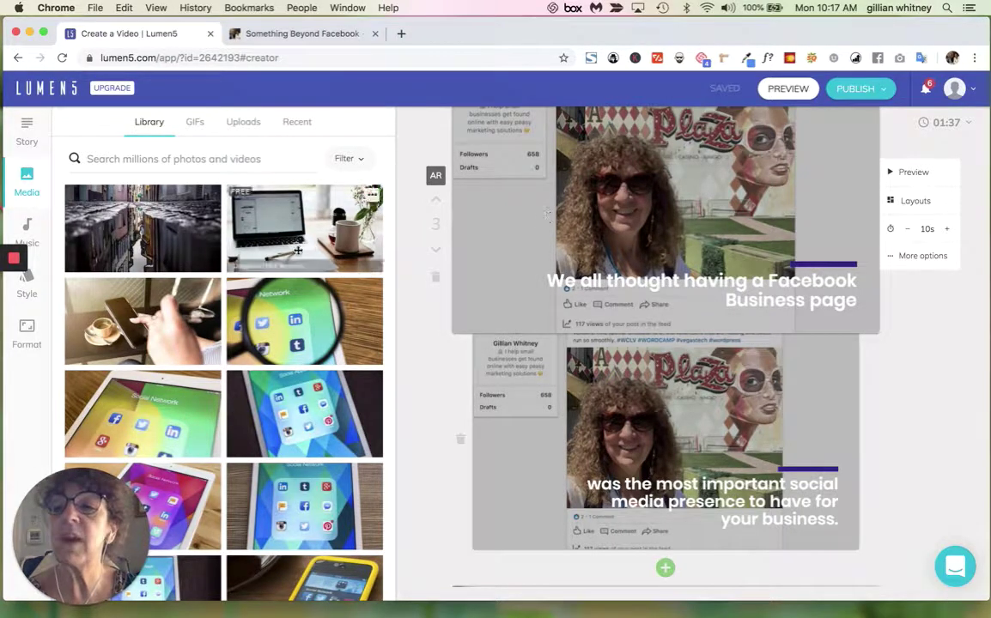
Browse the Music tracks library, showing options like Homeland and Optimistic Keys.
{"action": "left_click", "coordinate": [28, 231]}
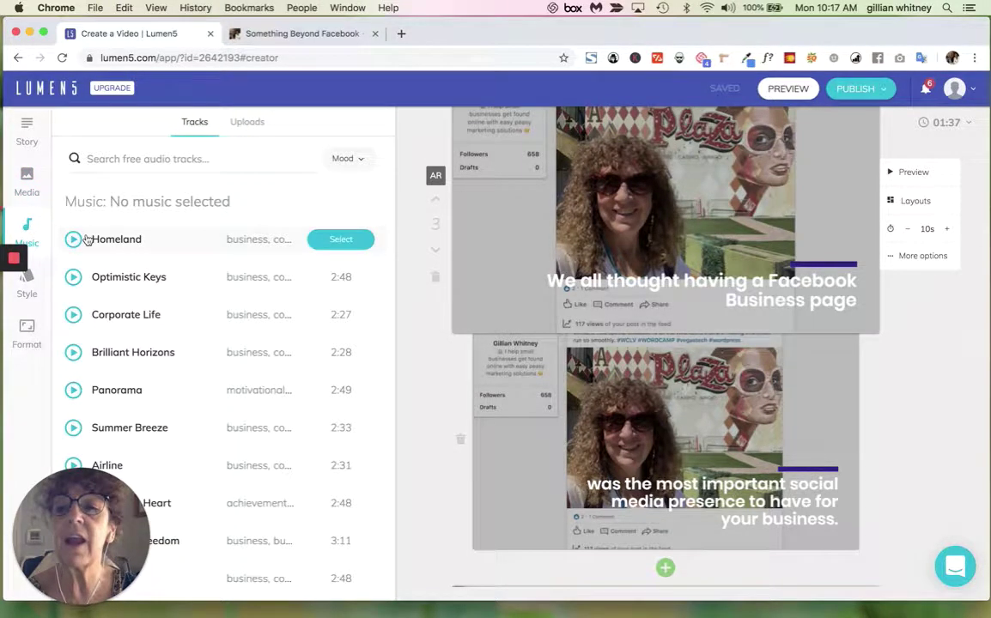
{"action": "scroll", "coordinate": [155, 318], "scroll_direction": "down", "scroll_amount": 1}
{"action": "scroll", "coordinate": [159, 337], "scroll_direction": "down", "scroll_amount": 2}
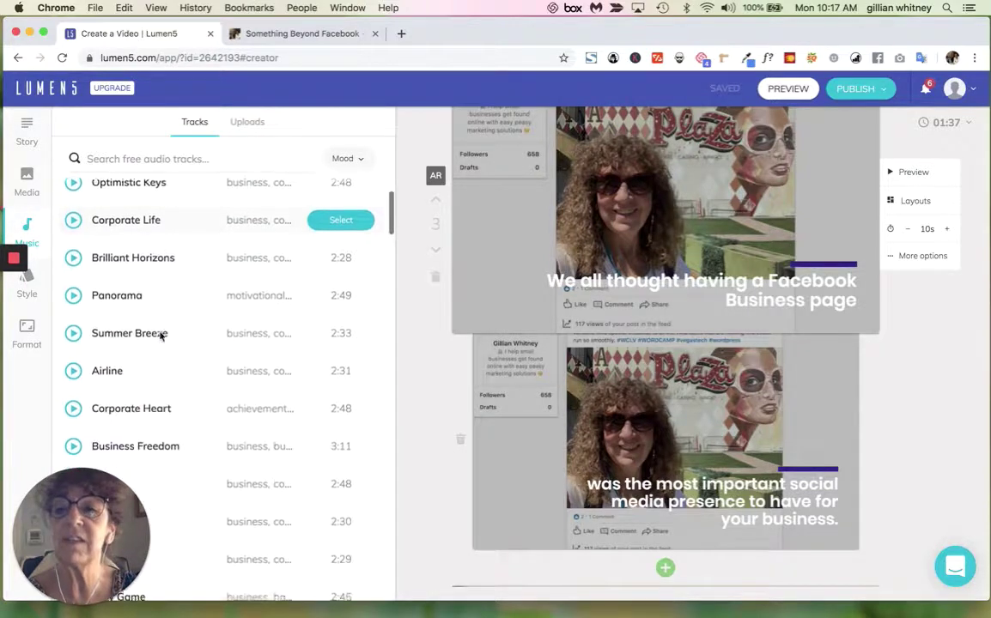
{"action": "scroll", "coordinate": [159, 336], "scroll_direction": "up", "scroll_amount": 3}
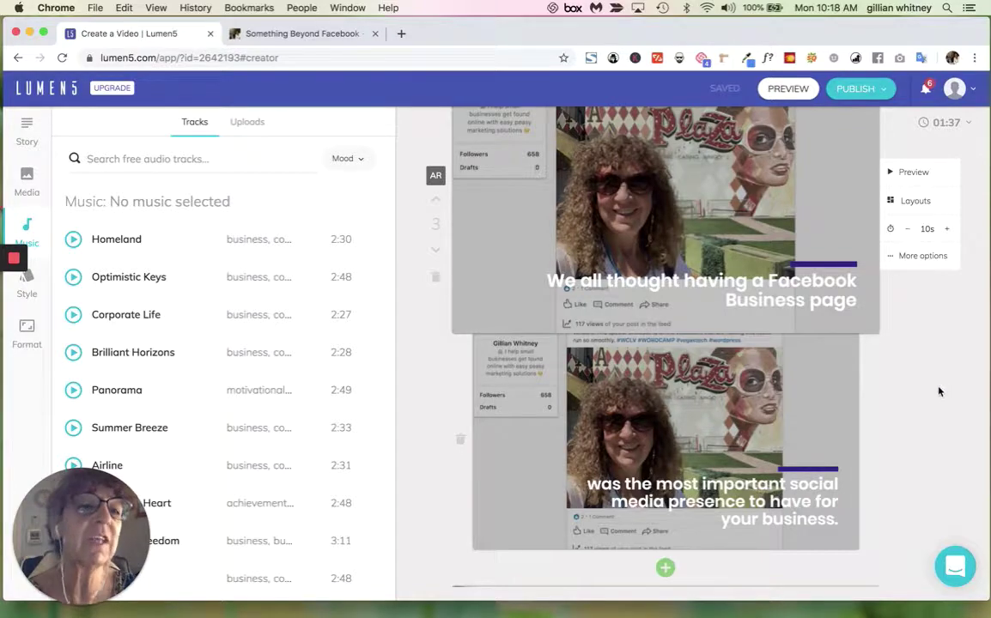
{"action": "scroll", "coordinate": [939, 392], "scroll_direction": "up", "scroll_amount": 6}
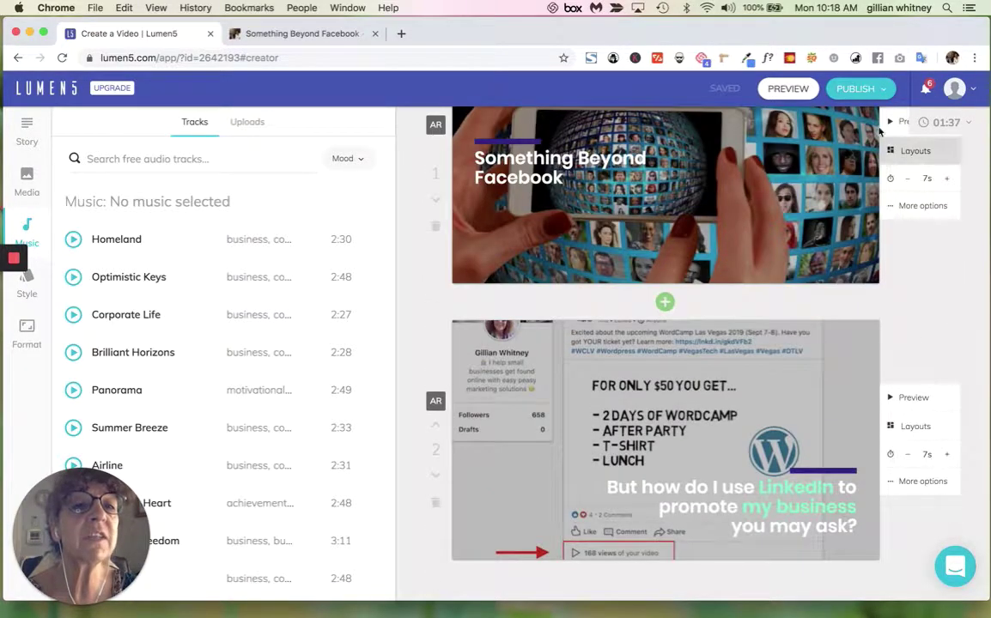
{"action": "left_click", "coordinate": [788, 89]}
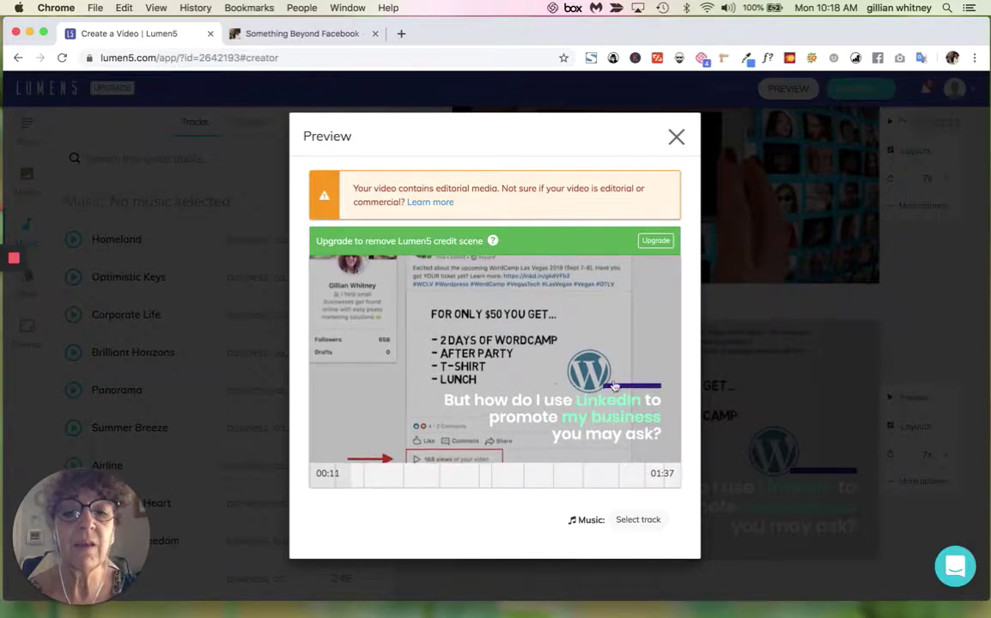
{"action": "left_click", "coordinate": [678, 141]}
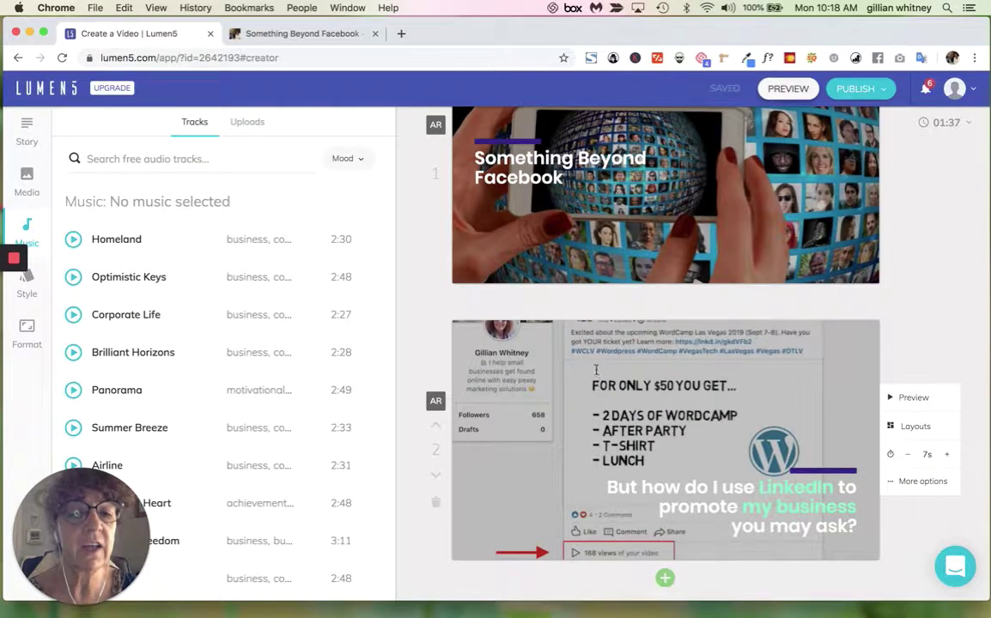
Apply the purple quote layout to scene 2 and change its background Dimmer setting.
{"action": "left_click", "coordinate": [909, 426]}
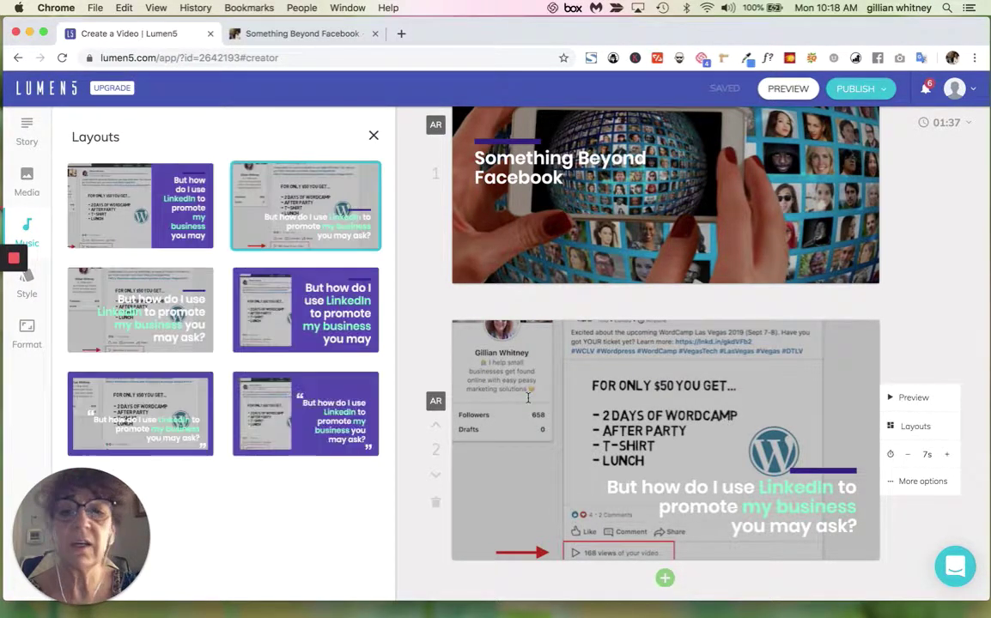
{"action": "left_click", "coordinate": [162, 419]}
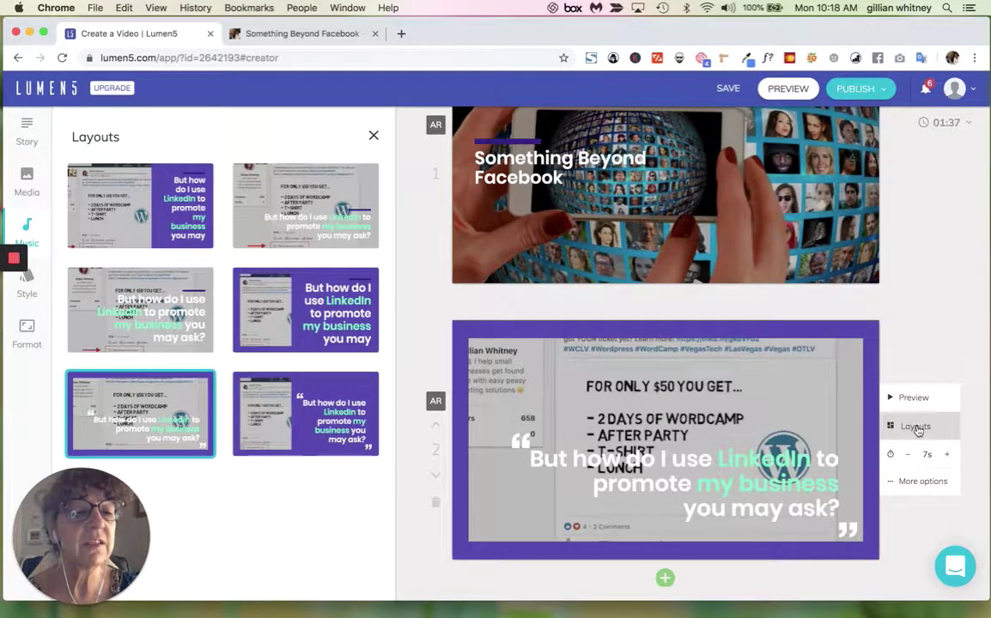
{"action": "left_click", "coordinate": [910, 483]}
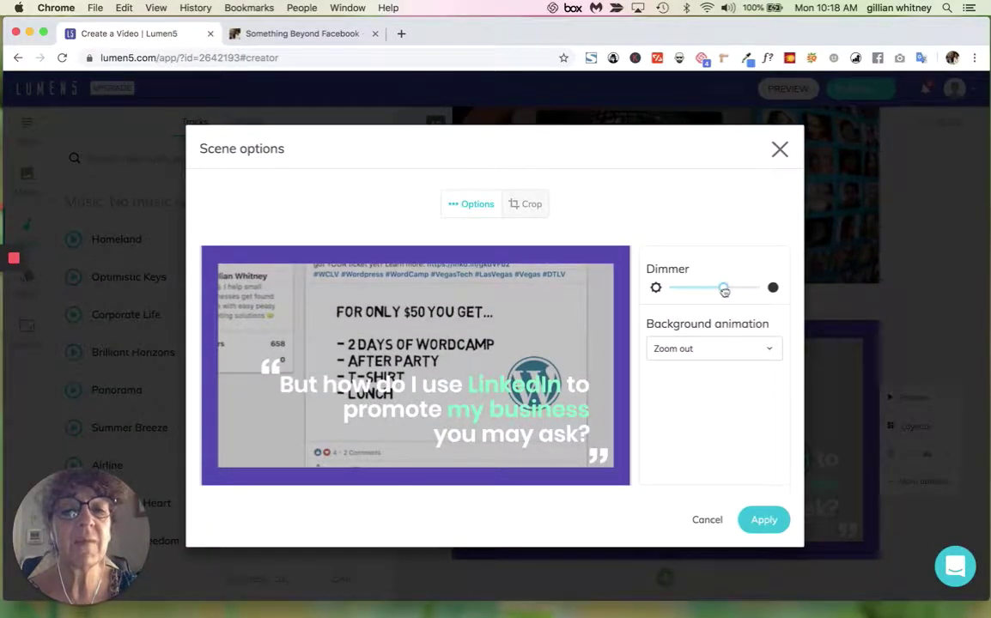
{"action": "left_click_drag", "start_coordinate": [712, 295], "coordinate": [757, 298]}
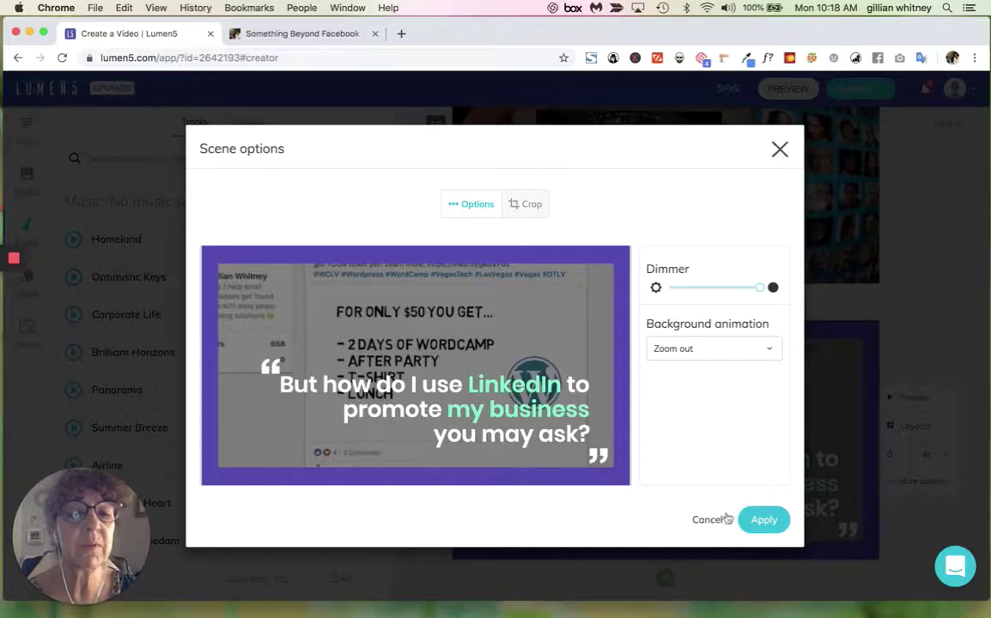
{"action": "left_click", "coordinate": [766, 521]}
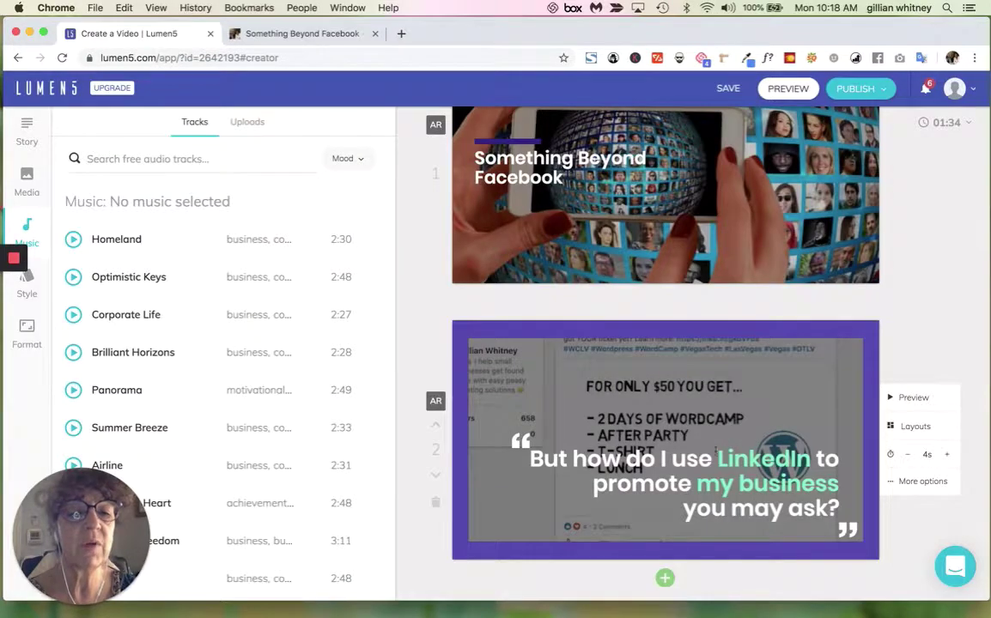
Switch scene 2 to the split purple text-panel layout and lower its background Dimmer.
{"action": "left_click", "coordinate": [916, 426]}
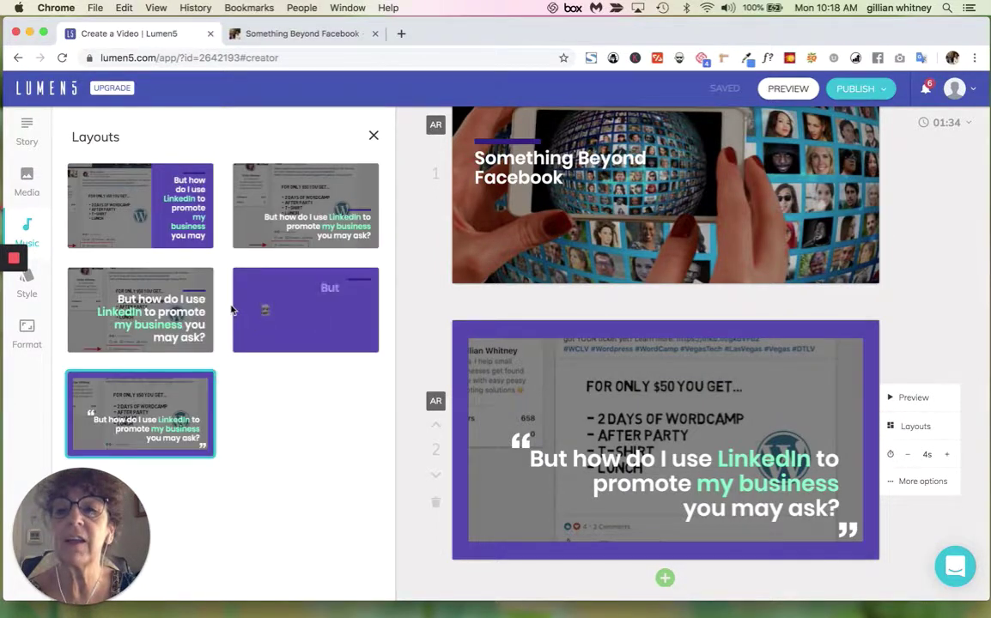
{"action": "left_click", "coordinate": [158, 230]}
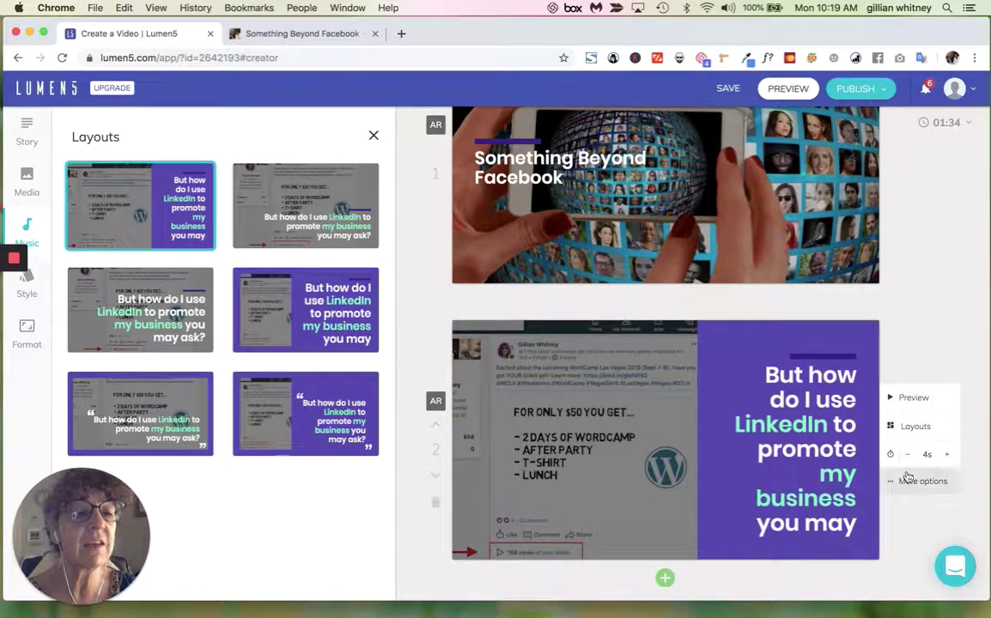
{"action": "left_click", "coordinate": [906, 483]}
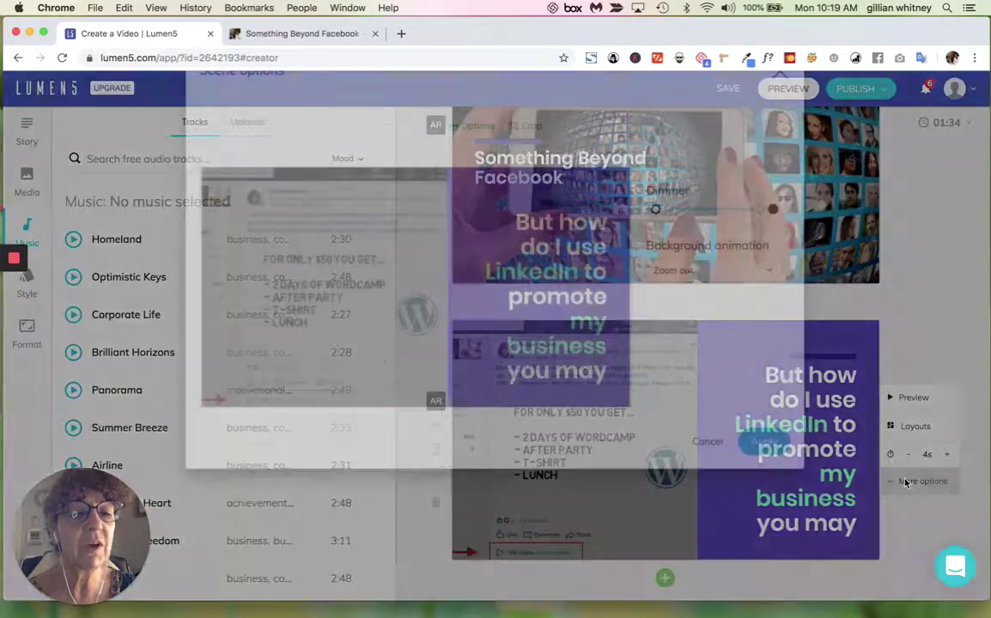
{"action": "left_click_drag", "start_coordinate": [761, 287], "coordinate": [686, 289]}
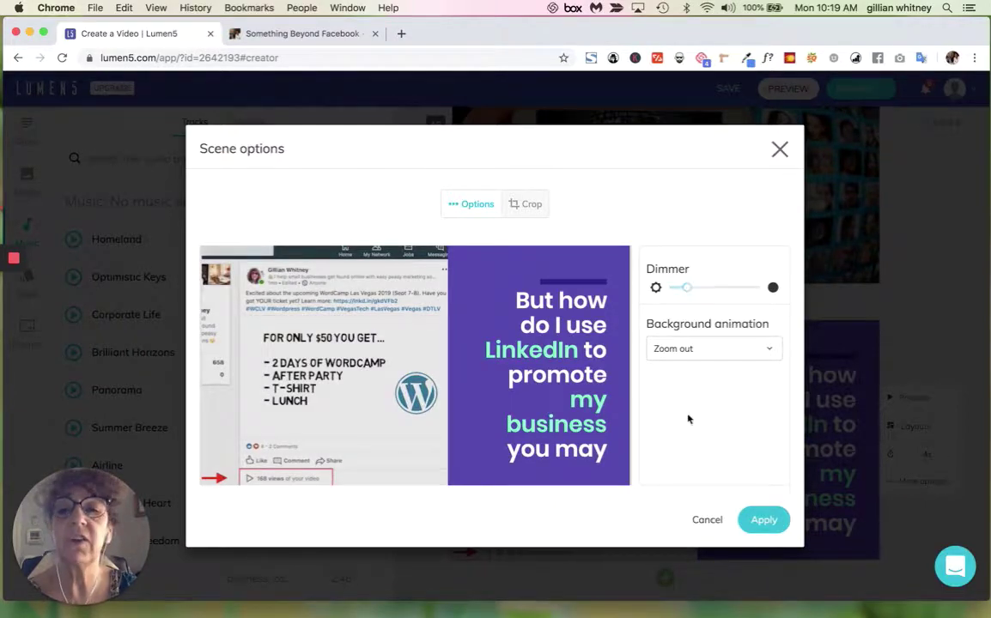
{"action": "left_click", "coordinate": [767, 523]}
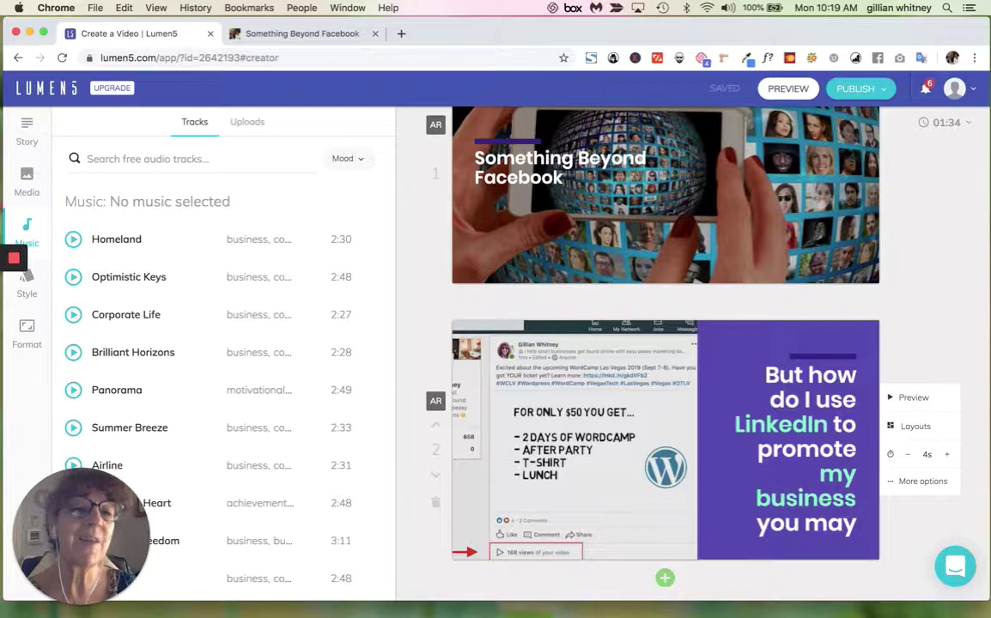
{"action": "scroll", "coordinate": [718, 464], "scroll_direction": "down", "scroll_amount": 5}
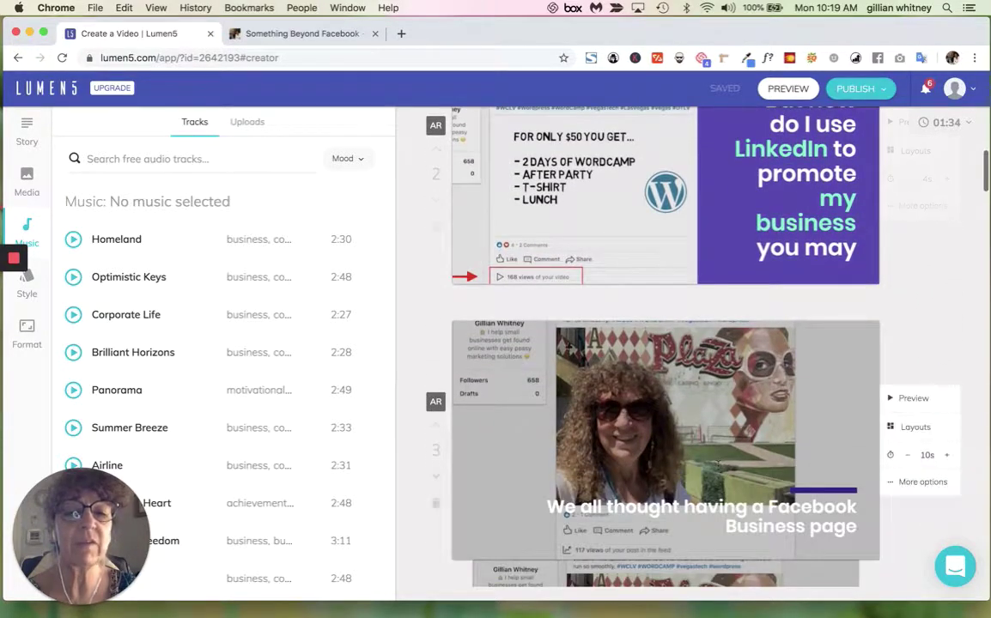
{"action": "scroll", "coordinate": [718, 465], "scroll_direction": "down", "scroll_amount": 5}
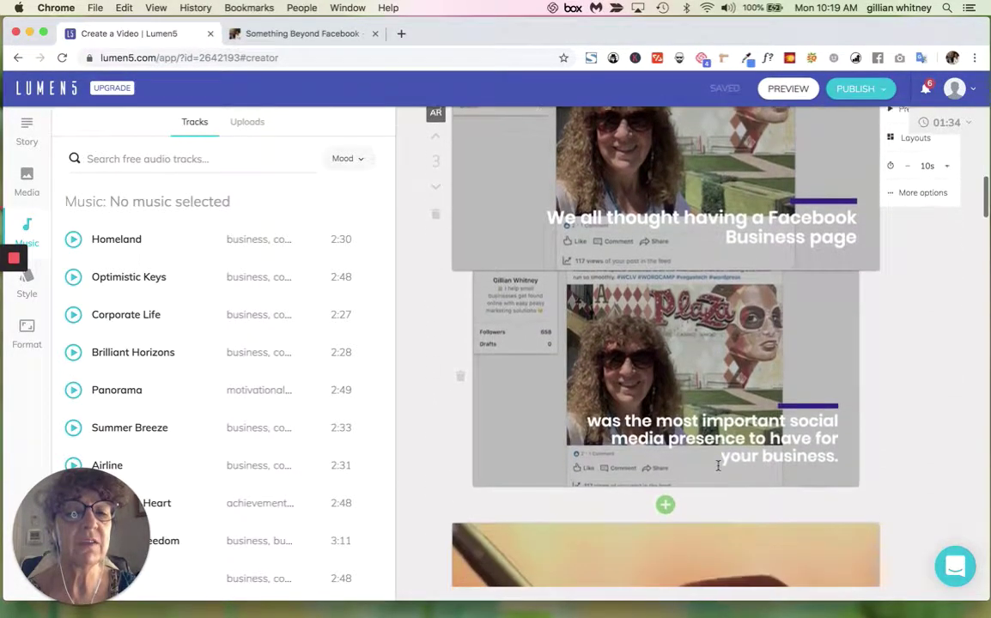
{"action": "scroll", "coordinate": [718, 464], "scroll_direction": "down", "scroll_amount": 3}
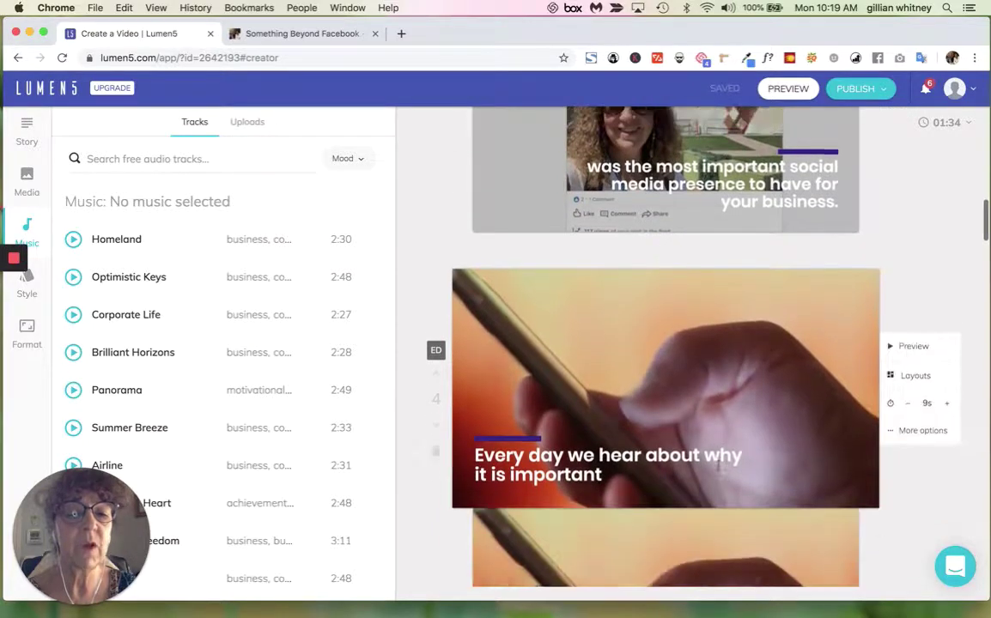
{"action": "scroll", "coordinate": [718, 465], "scroll_direction": "up", "scroll_amount": 15}
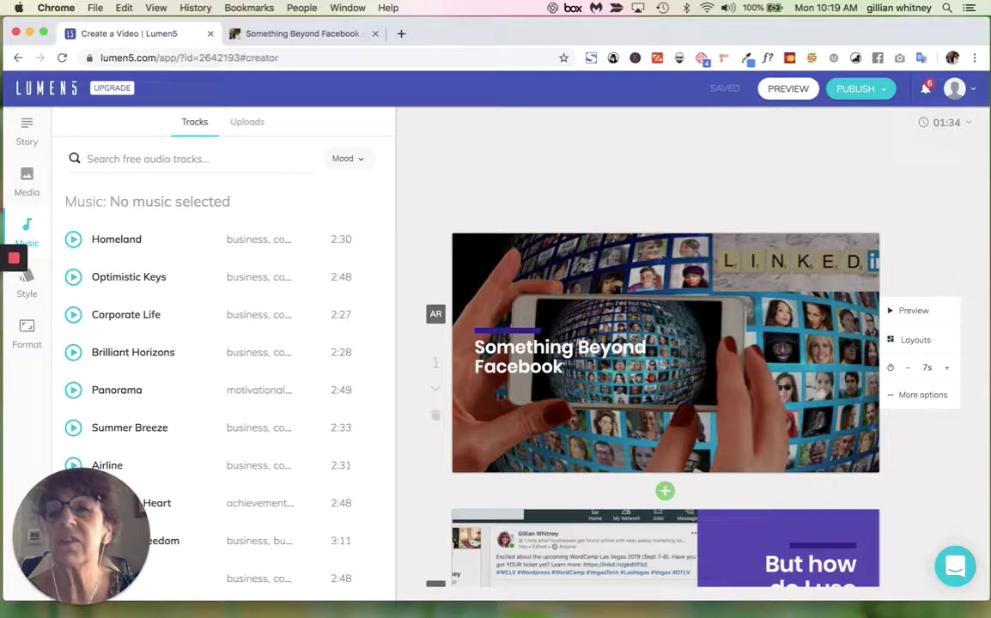
Choose Download from the PUBLISH menu to save the video file.
{"action": "left_click", "coordinate": [872, 93]}
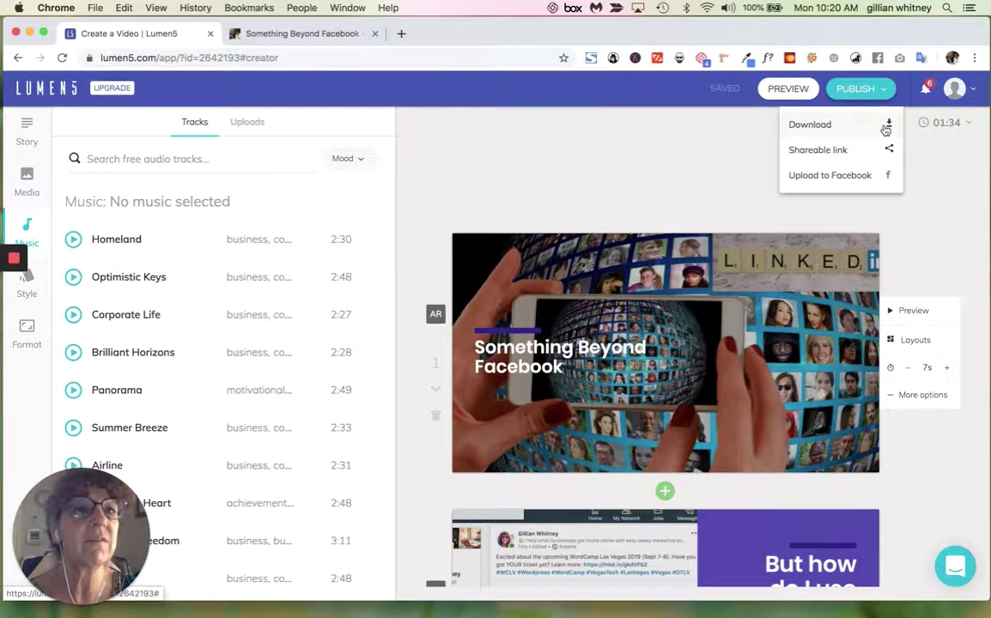
{"action": "left_click", "coordinate": [869, 126]}
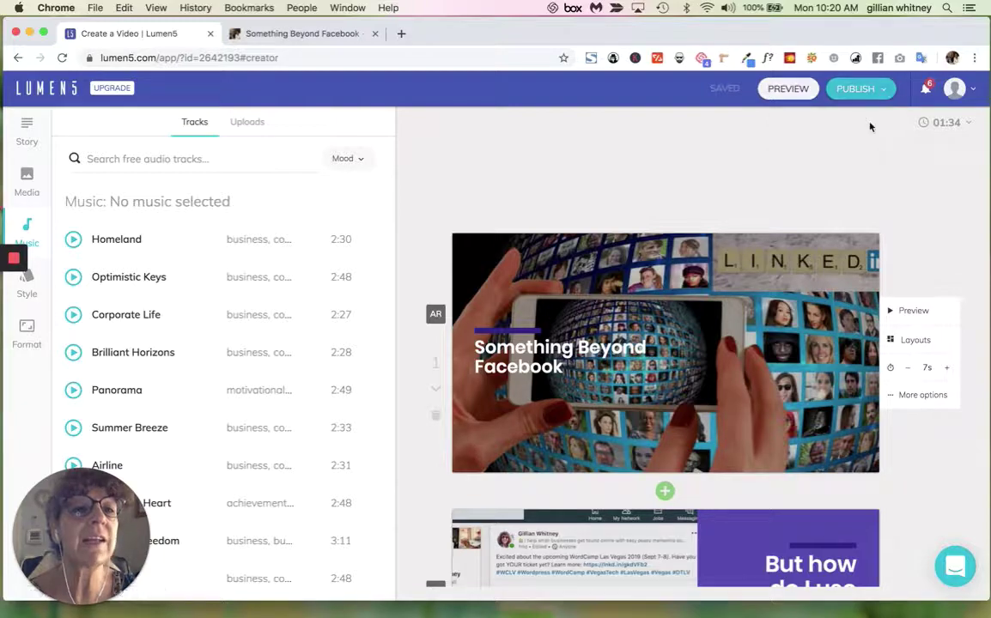